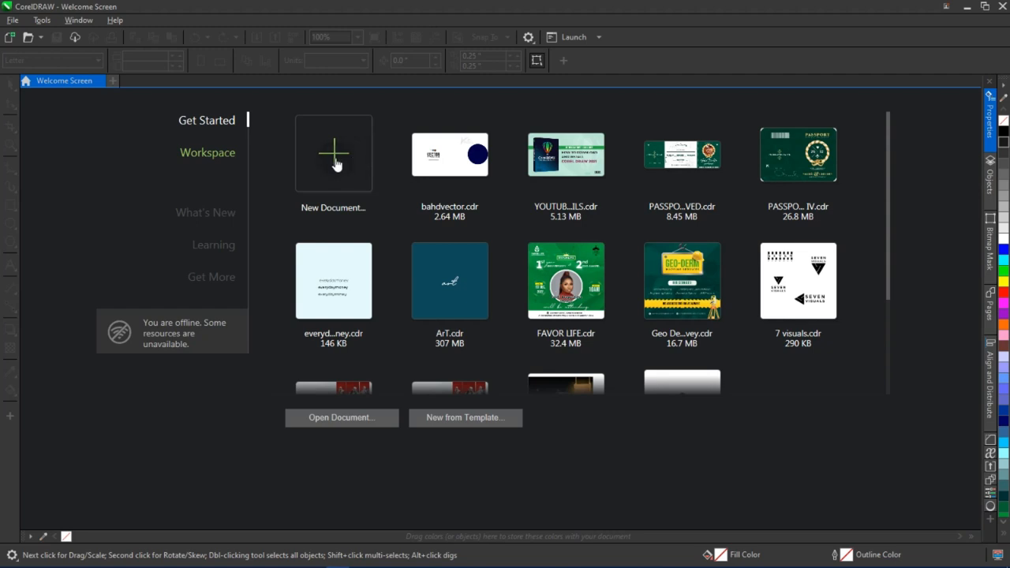
Create a new document named "Getting Started"
click(334, 162)
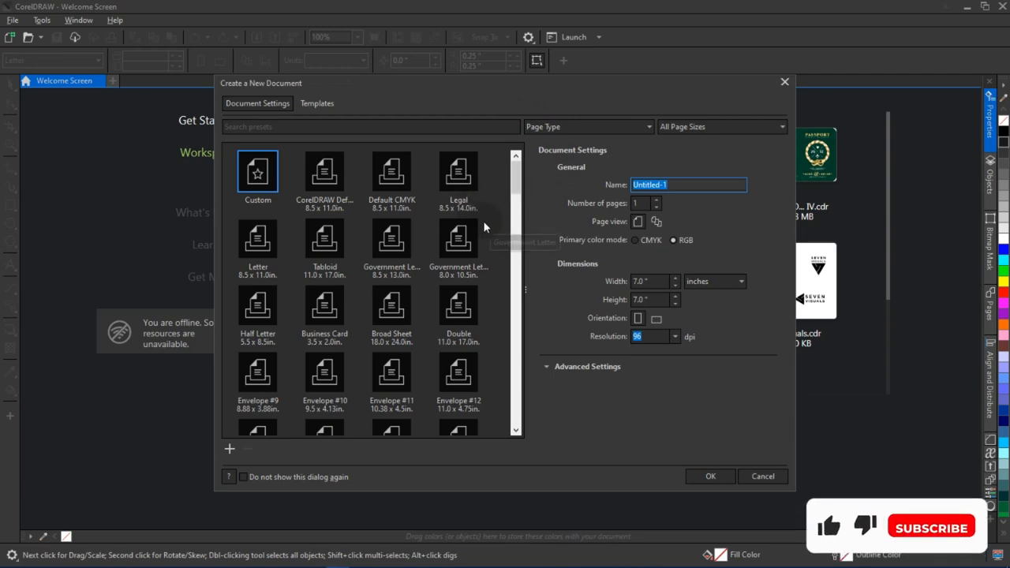
click(704, 184)
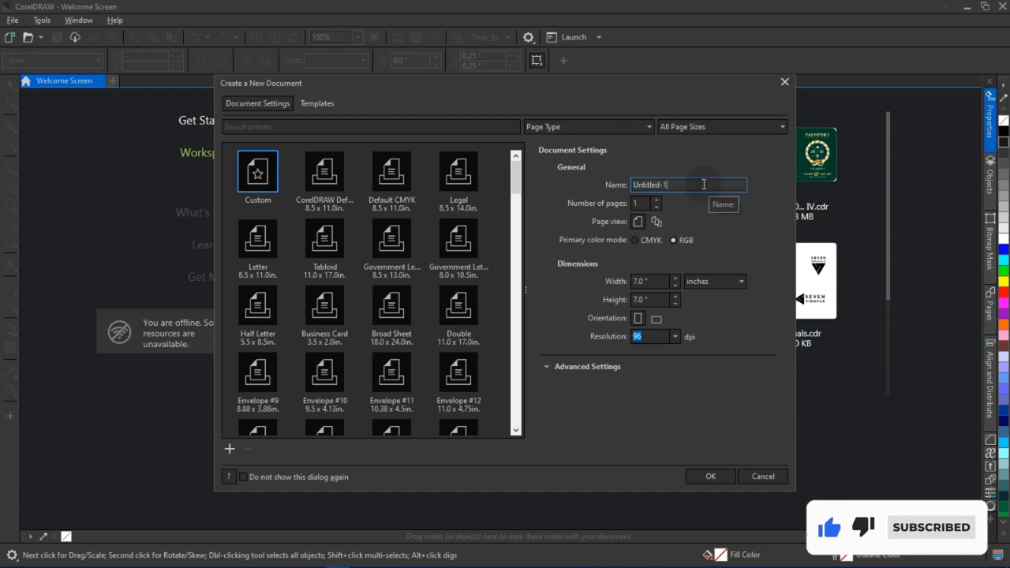
drag(704, 184, 632, 185)
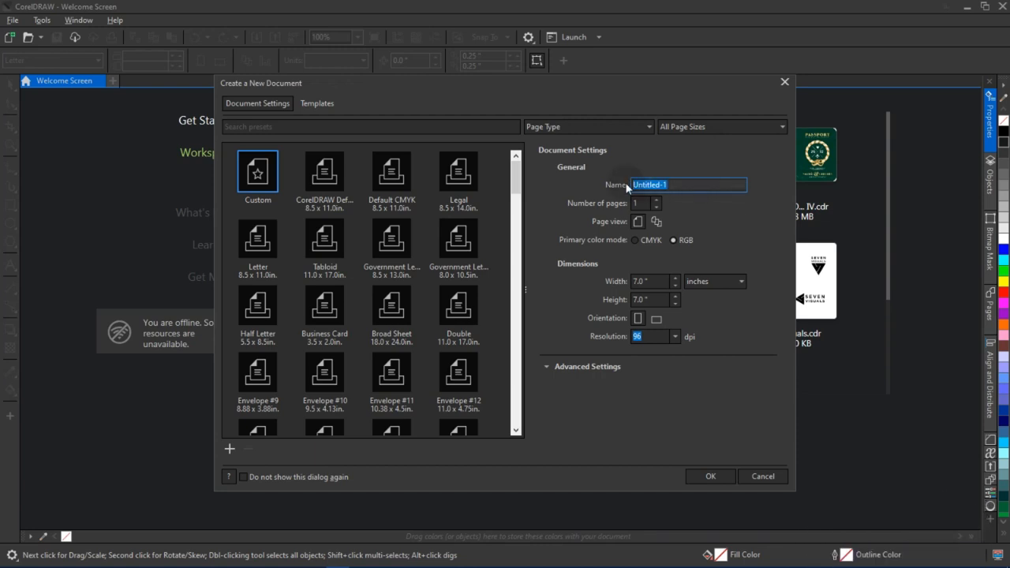
text(Getting Start)
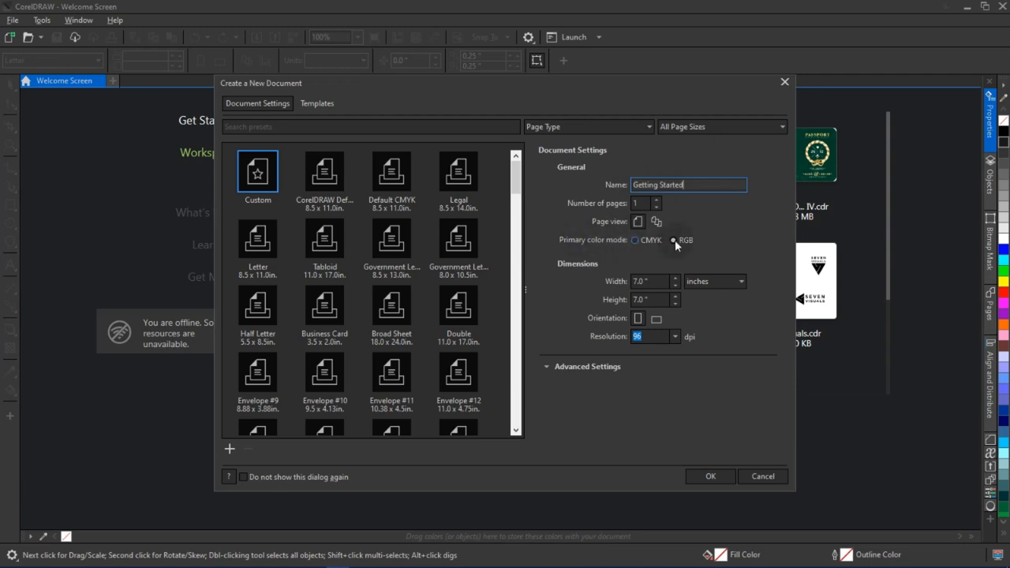
click(727, 331)
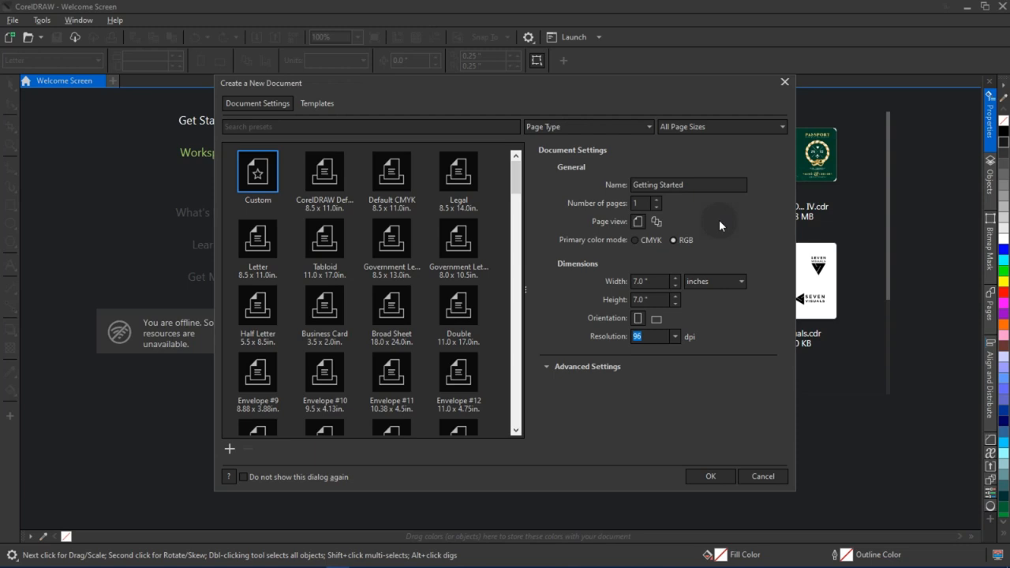
click(713, 477)
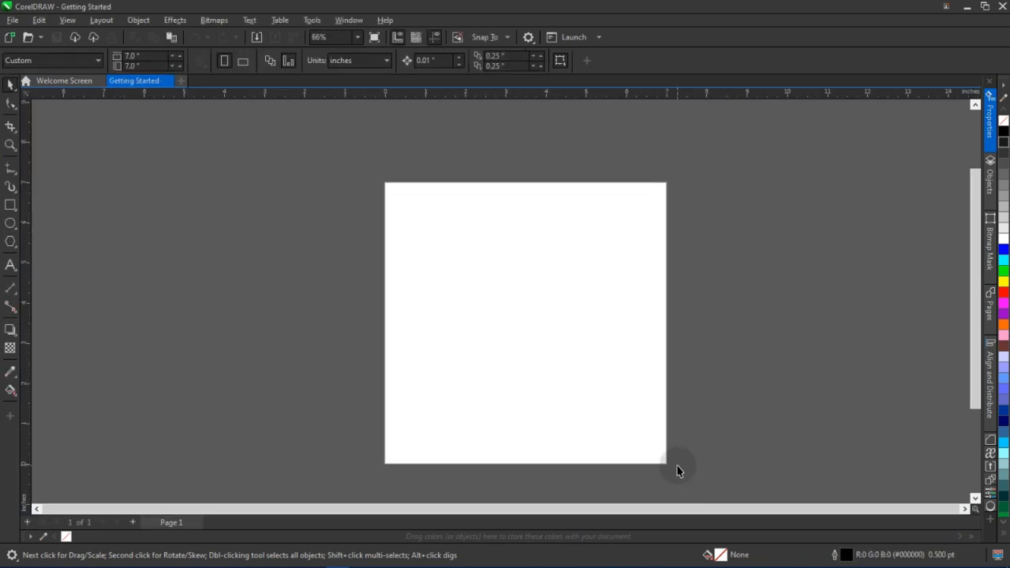
Open the Options and change the desktop colour in the customization appearance settings
drag(672, 466, 661, 445)
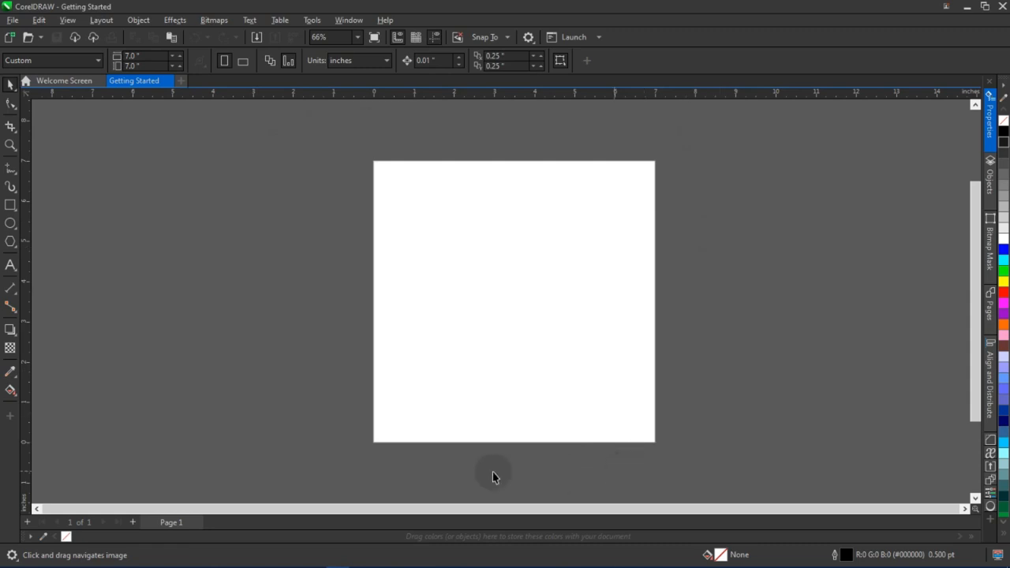
key(ctrl+j)
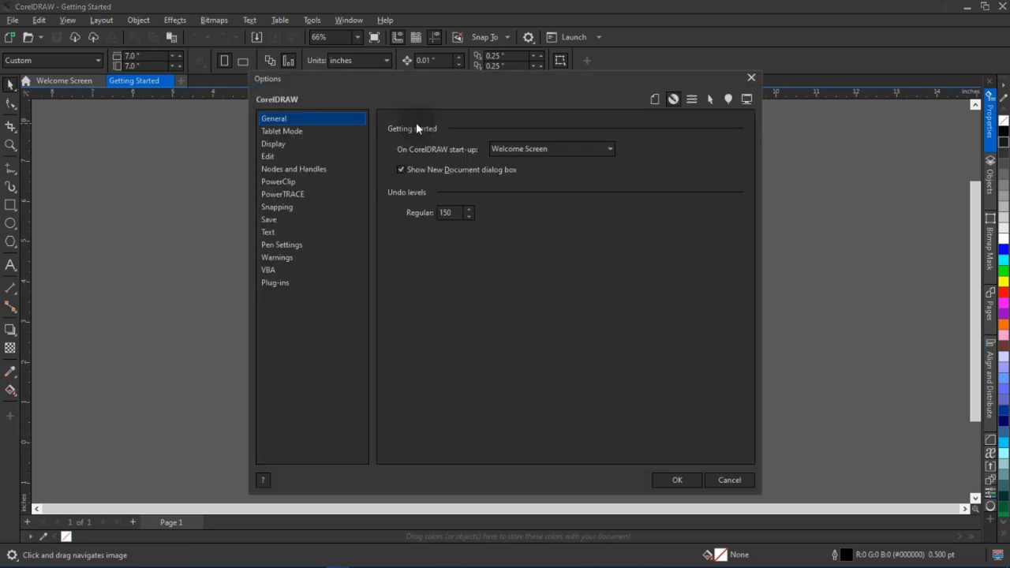
click(693, 99)
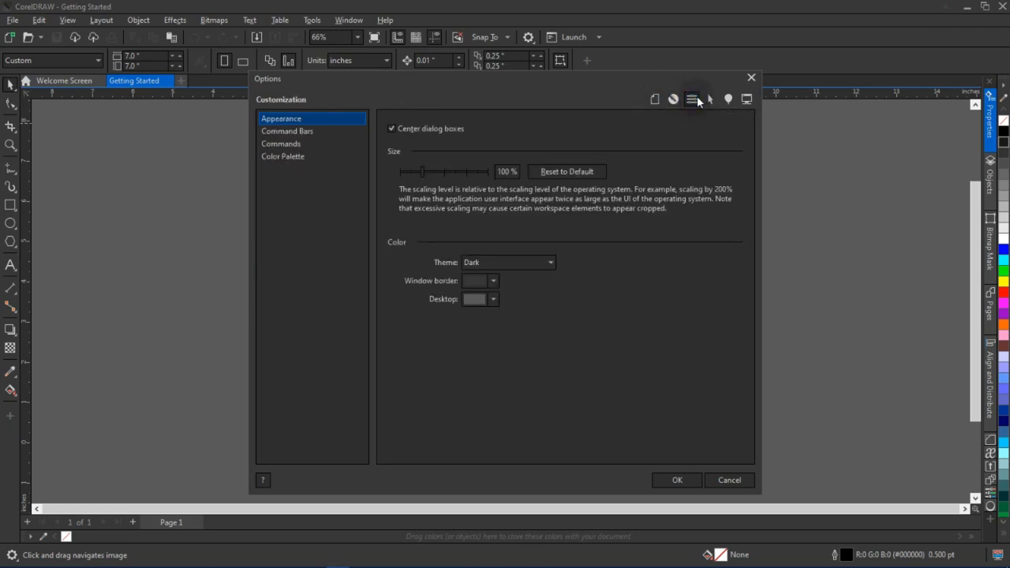
click(485, 263)
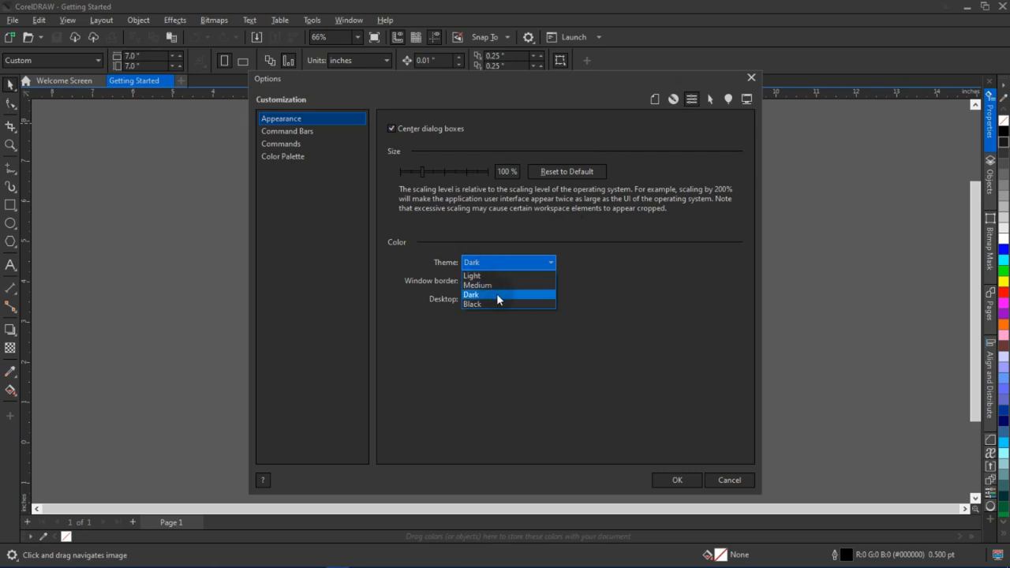
click(663, 465)
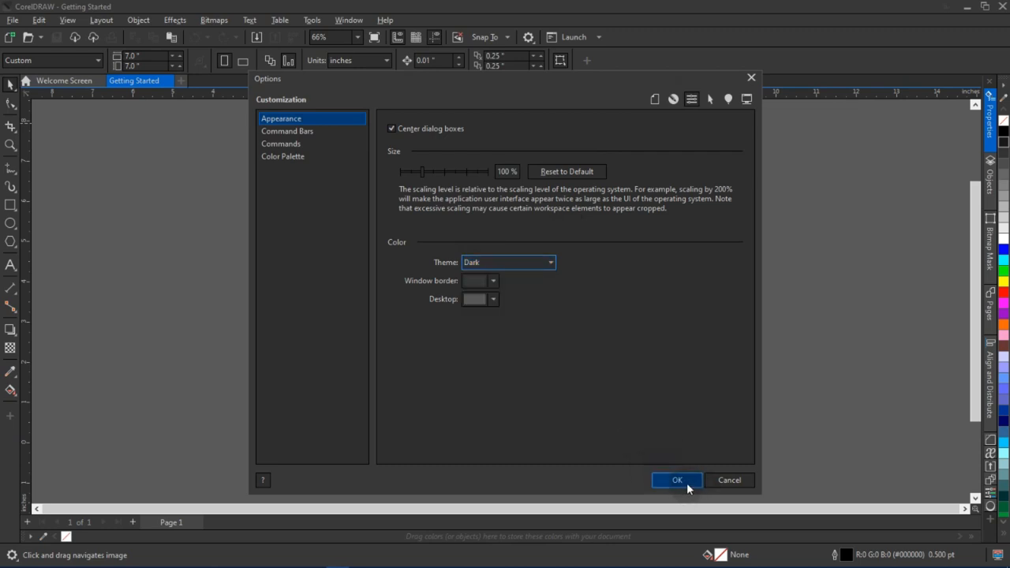
click(493, 301)
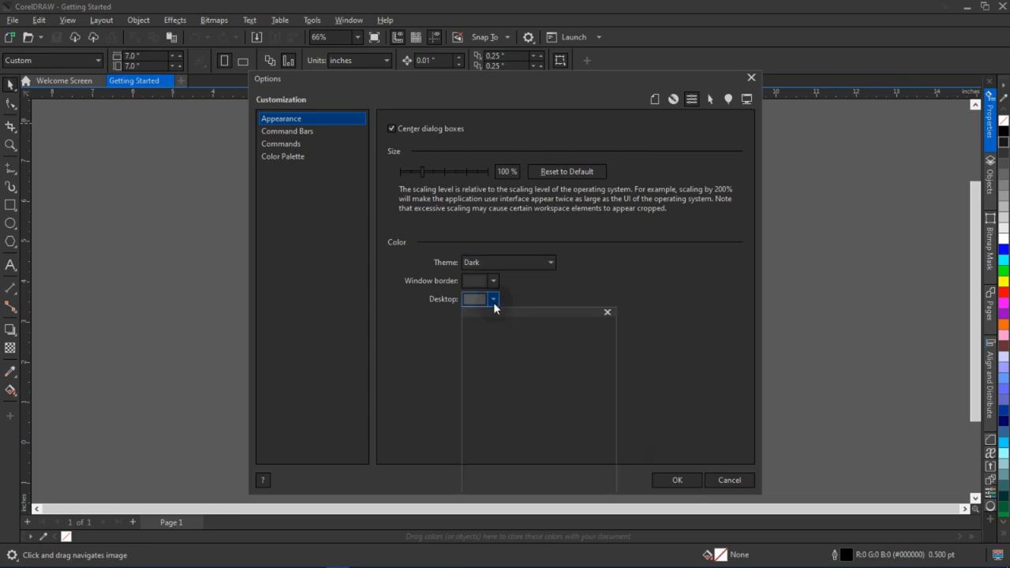
click(653, 431)
click(661, 481)
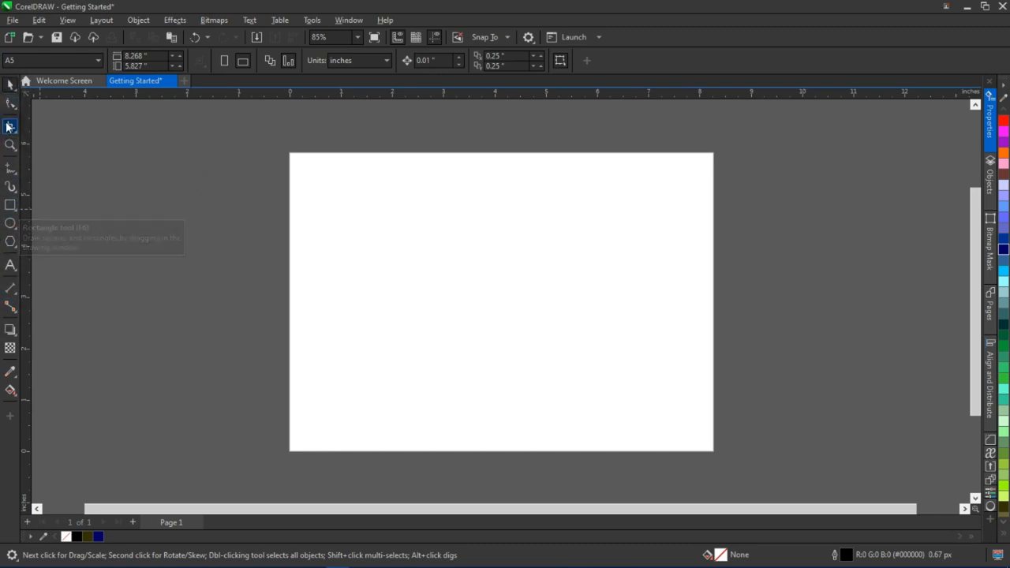
Draw a rectangle about 1.7 × 1.0 inches near the page's upper-left corner and an ellipse about 1.5 × 1.6 inches beside it
click(10, 205)
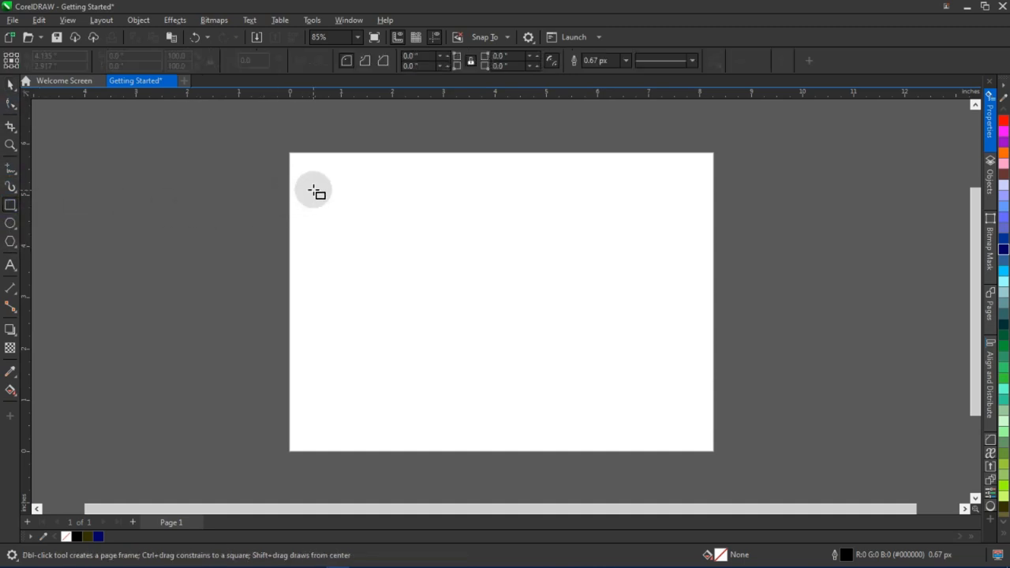
drag(314, 189, 400, 240)
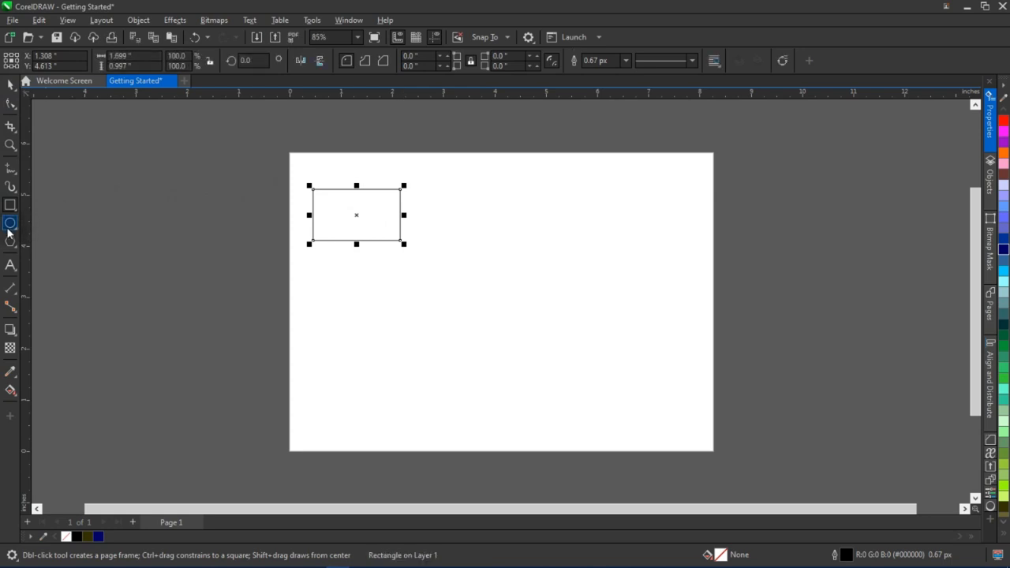
key(F7)
drag(441, 196, 518, 280)
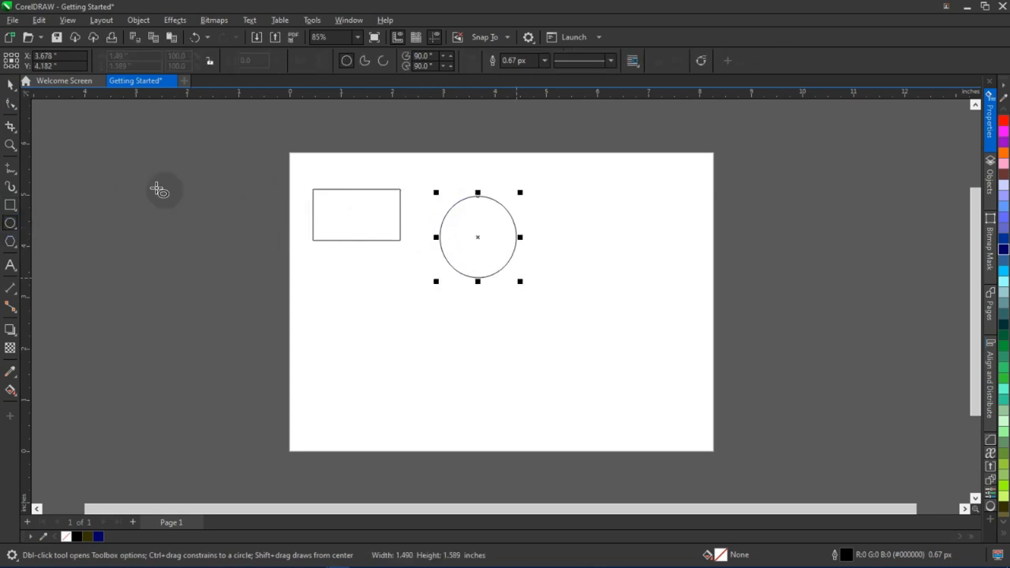
Draw a polygon about 1.4 × 1.6 inches below the rectangle and set its number of sides to 9
click(16, 231)
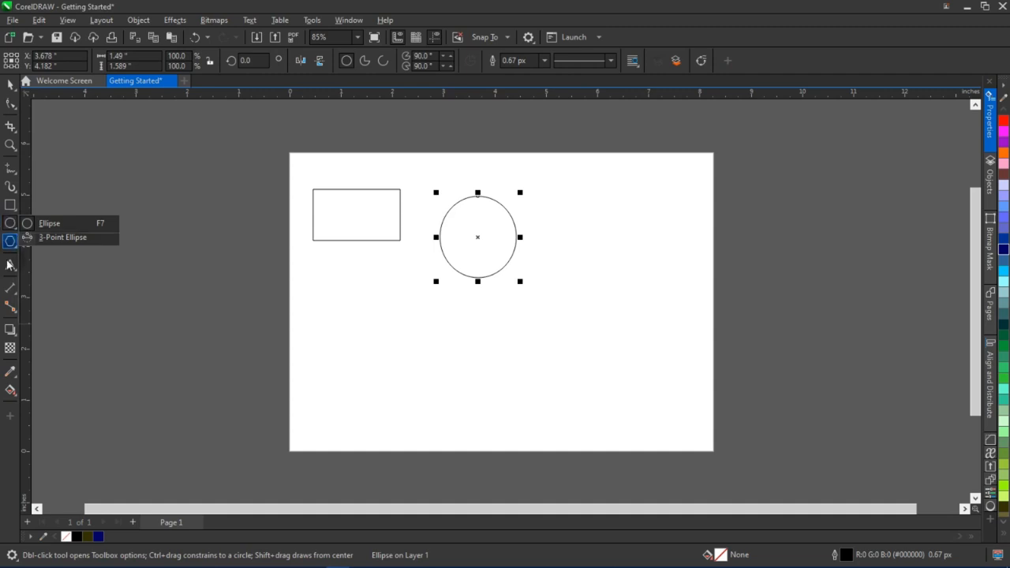
click(10, 241)
drag(341, 295, 419, 390)
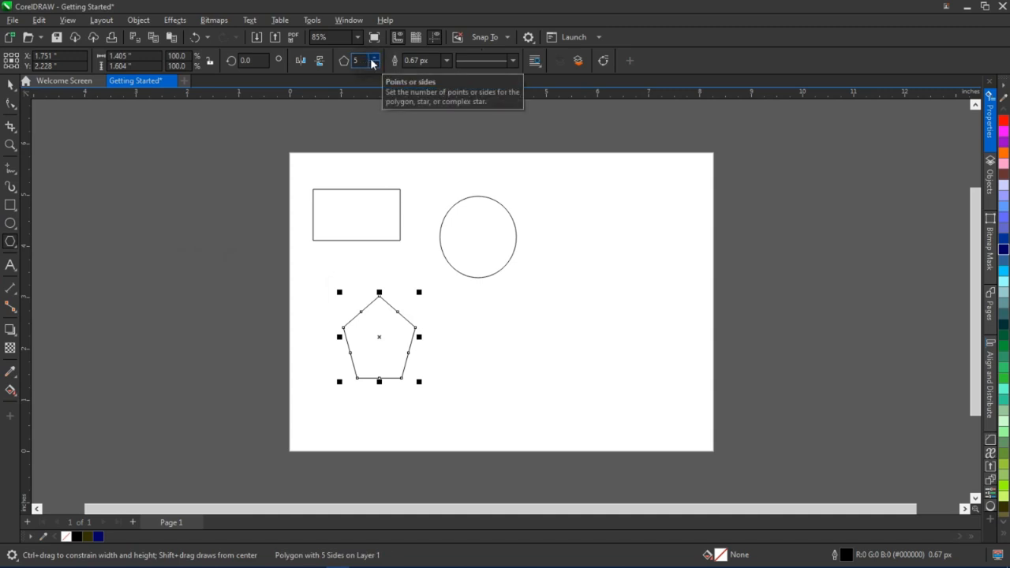
click(374, 58)
click(374, 58)
click(374, 59)
click(374, 58)
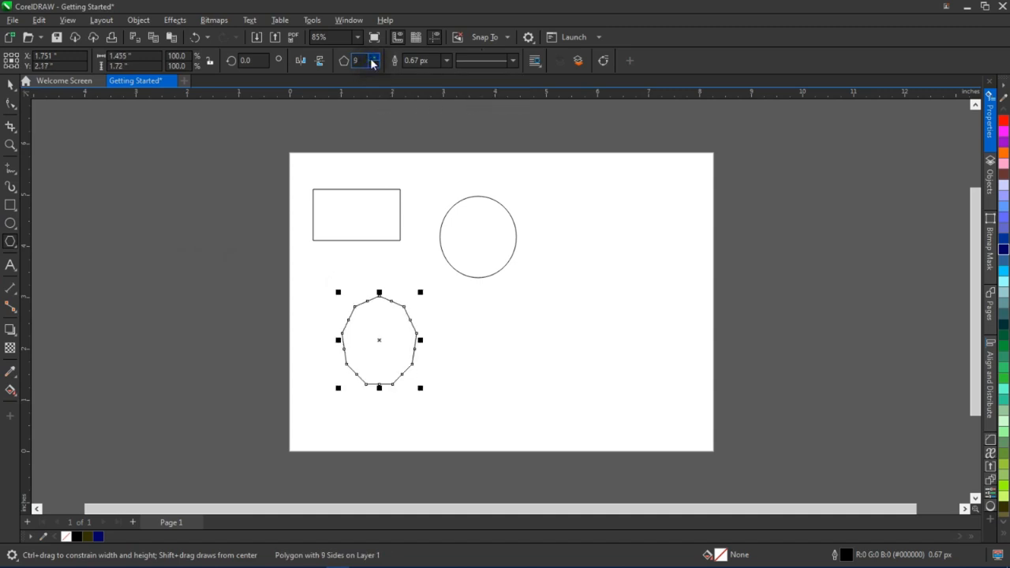
Widen the rectangle to about 2 inches by stretching its right side
key(space)
click(255, 163)
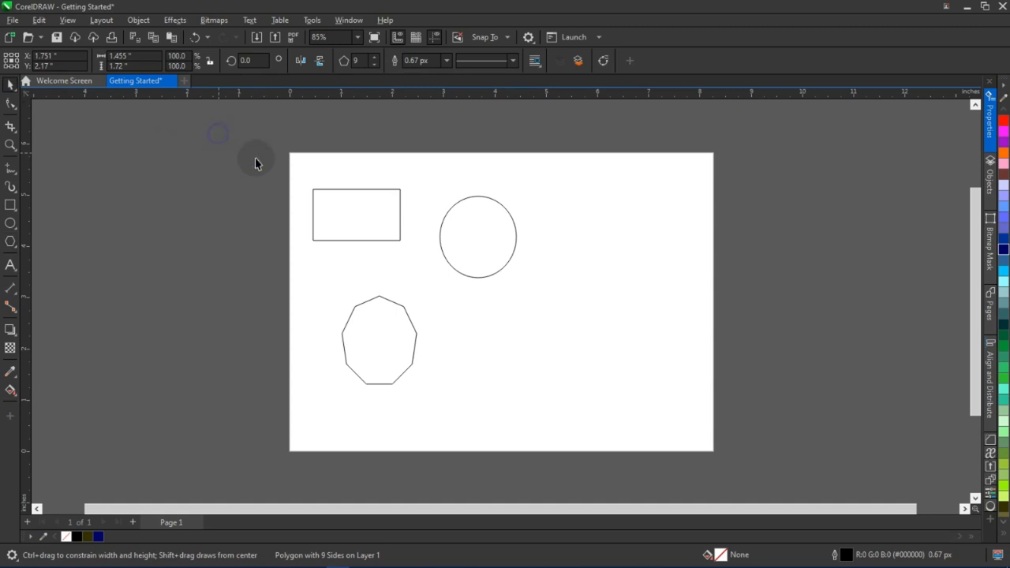
click(353, 224)
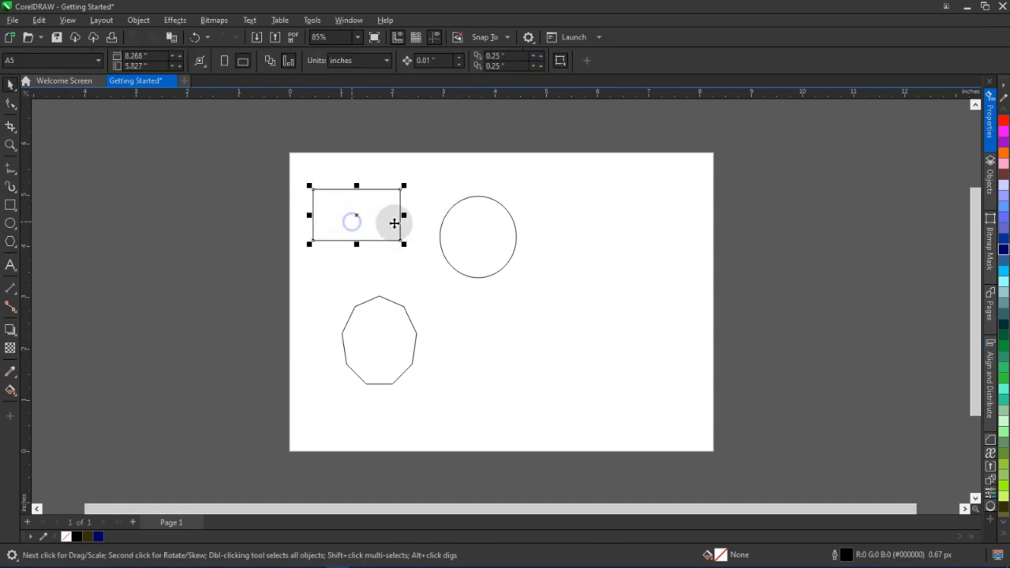
scroll(394, 223, up, 1)
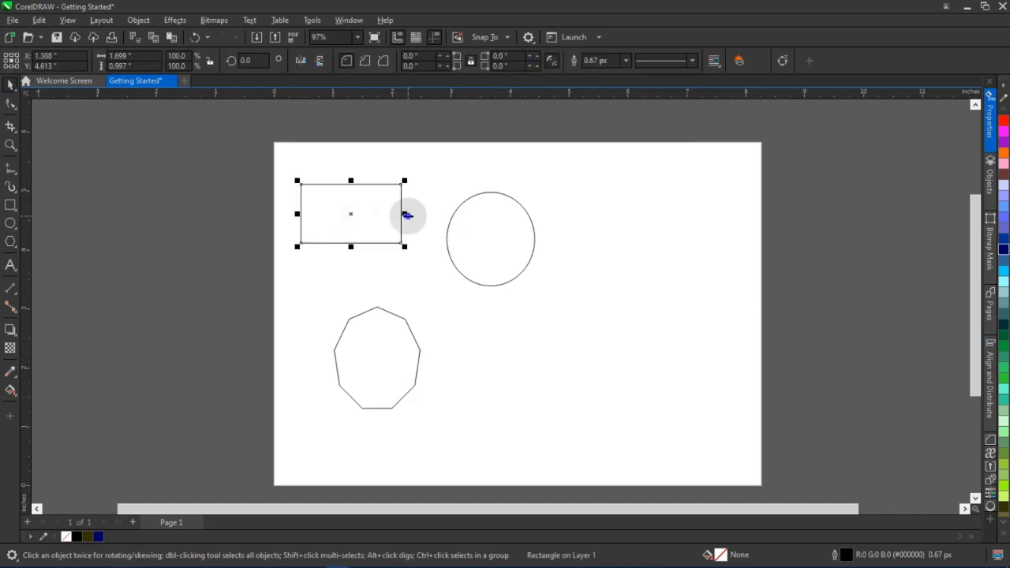
drag(407, 215, 422, 214)
Delete the polygon and the ellipse
click(494, 251)
click(414, 342)
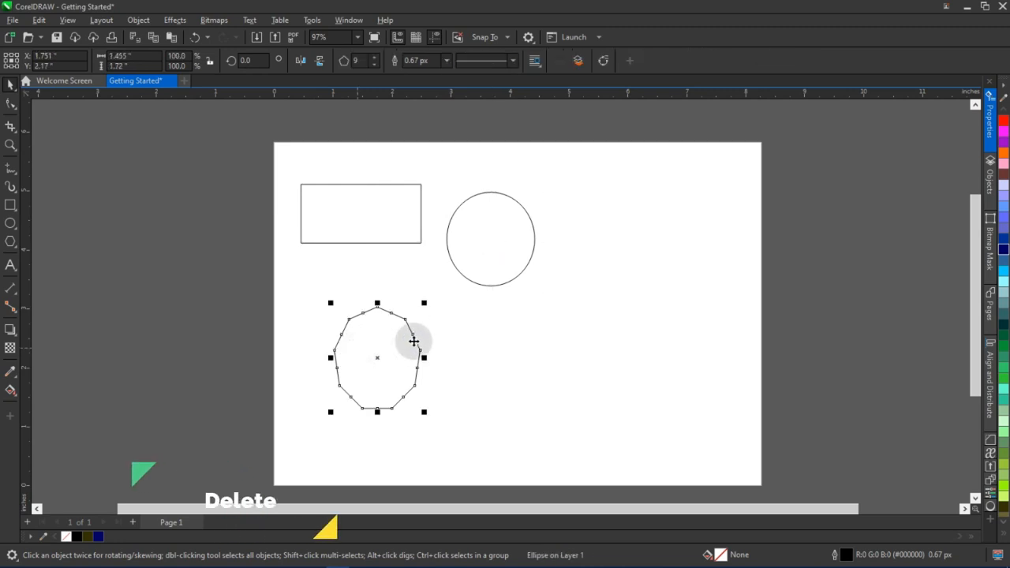
key(Delete)
click(484, 253)
key(Delete)
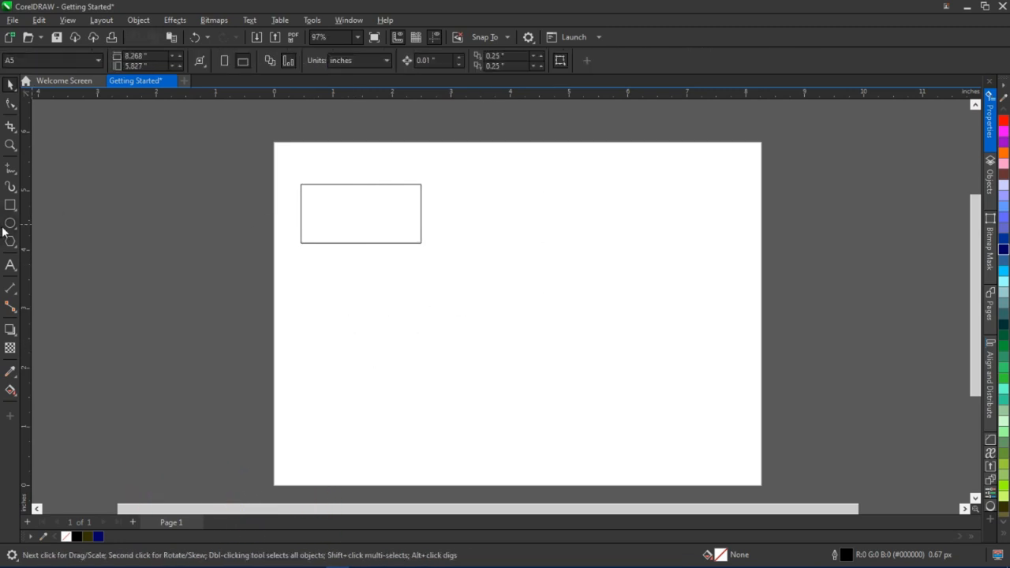
Draw a circle about 2.7 inches across beside the rectangle
click(10, 225)
drag(446, 200, 582, 321)
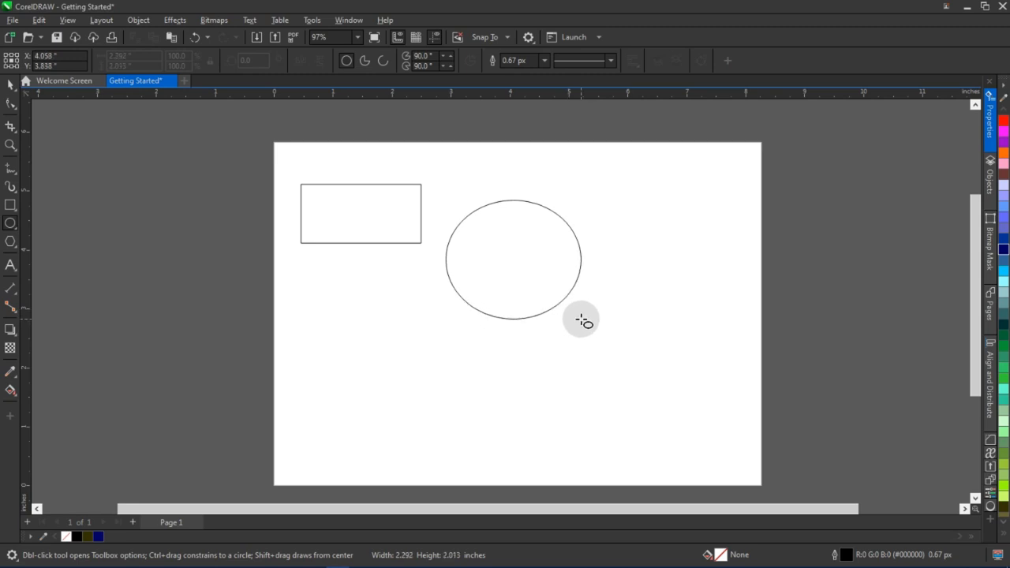
drag(583, 320, 603, 351)
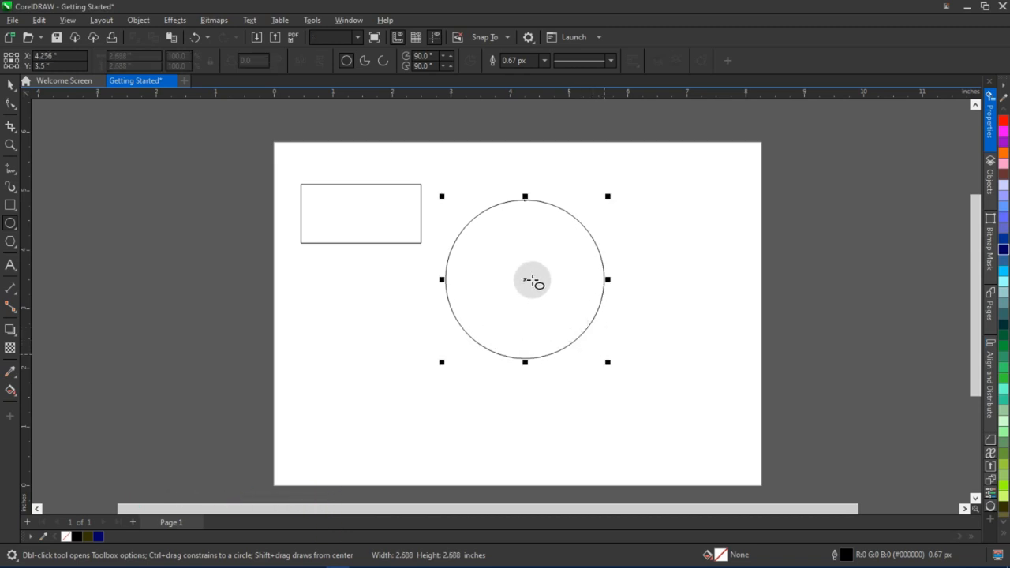
Draw two small circles below the rectangle, then delete both
drag(388, 309, 453, 375)
drag(330, 307, 373, 346)
key(space)
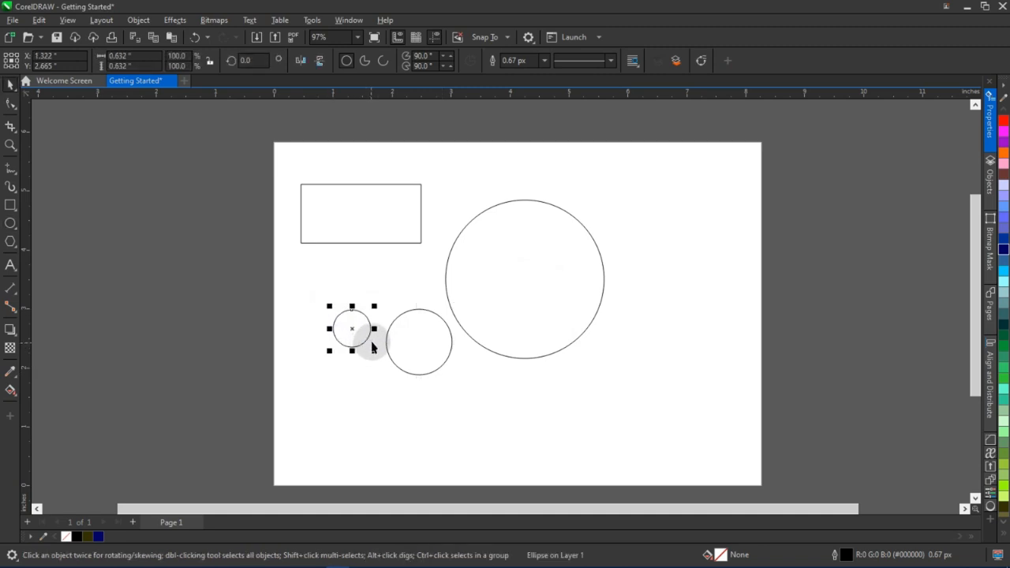
key(Delete)
click(422, 333)
key(Delete)
Draw a square about 1.77 inches below the rectangle
click(395, 226)
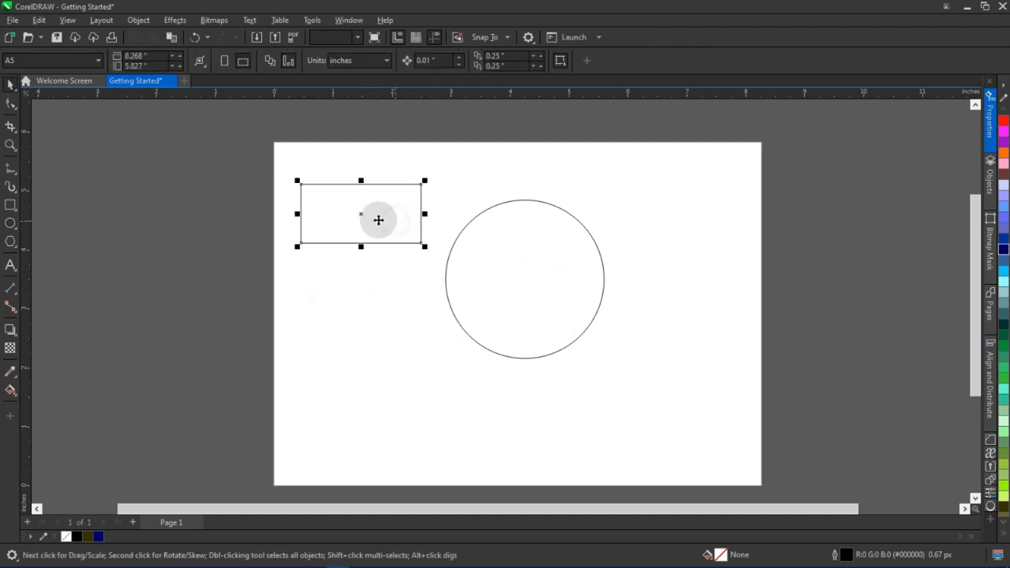
click(10, 207)
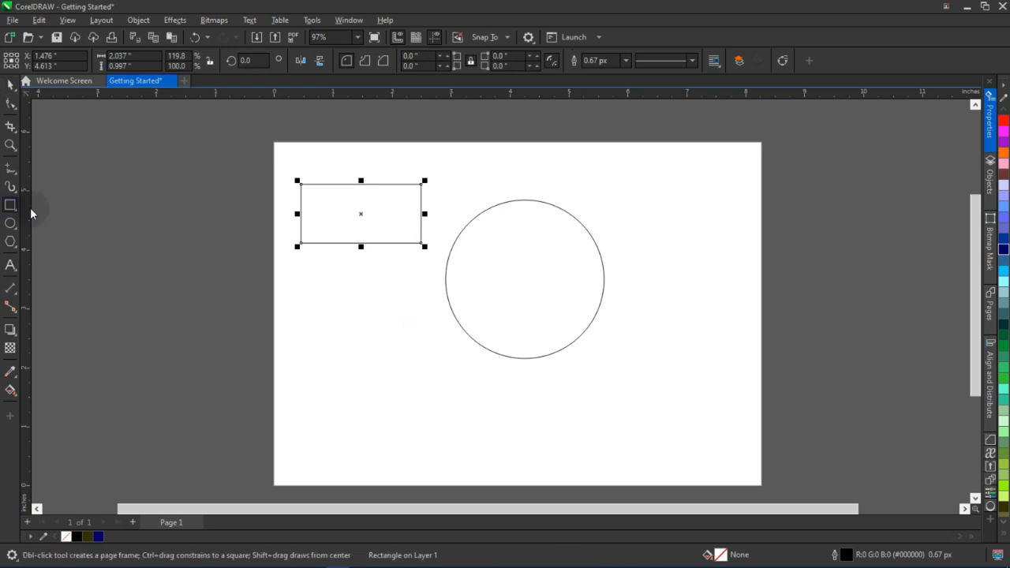
drag(320, 332, 417, 438)
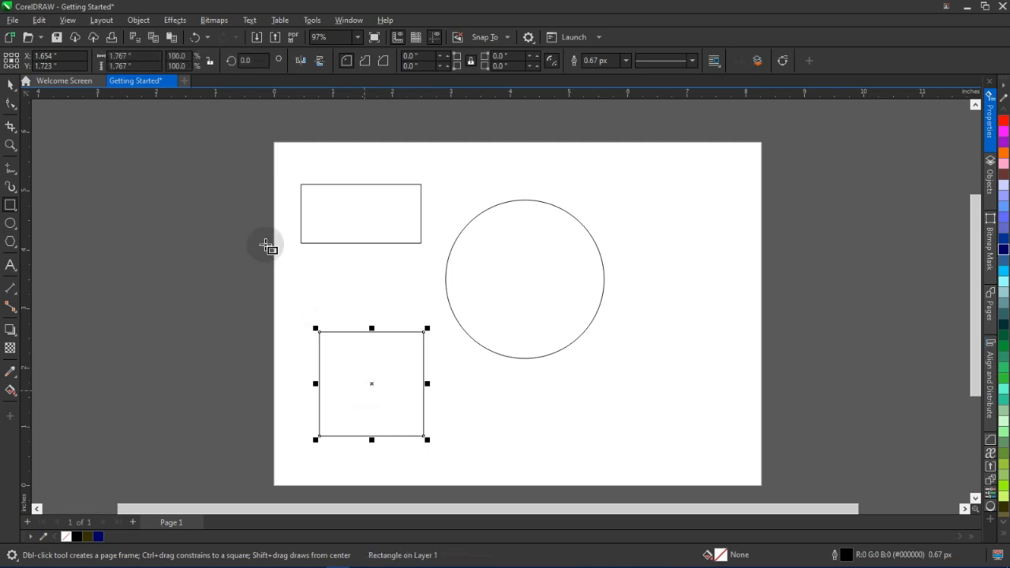
click(109, 57)
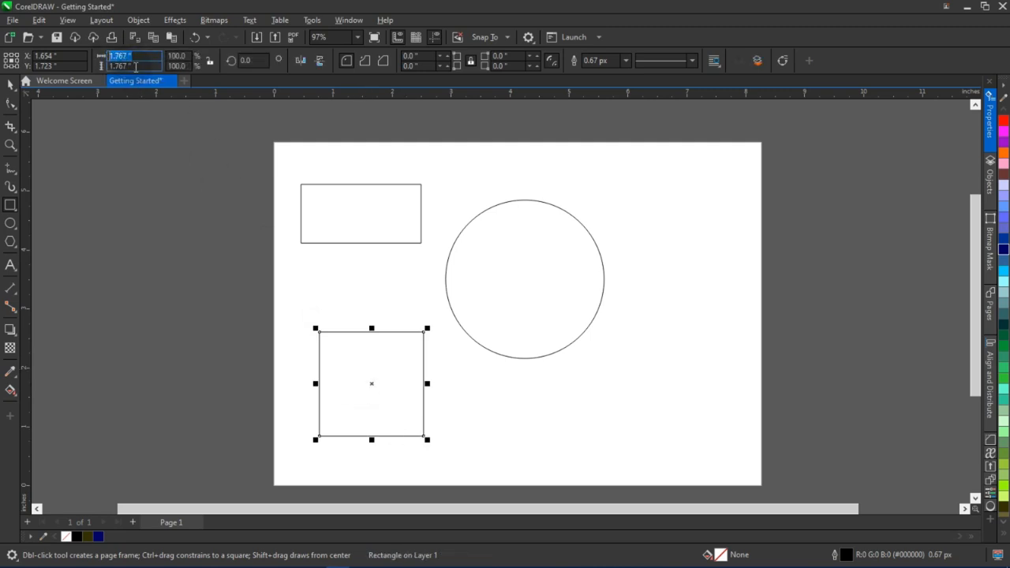
click(136, 66)
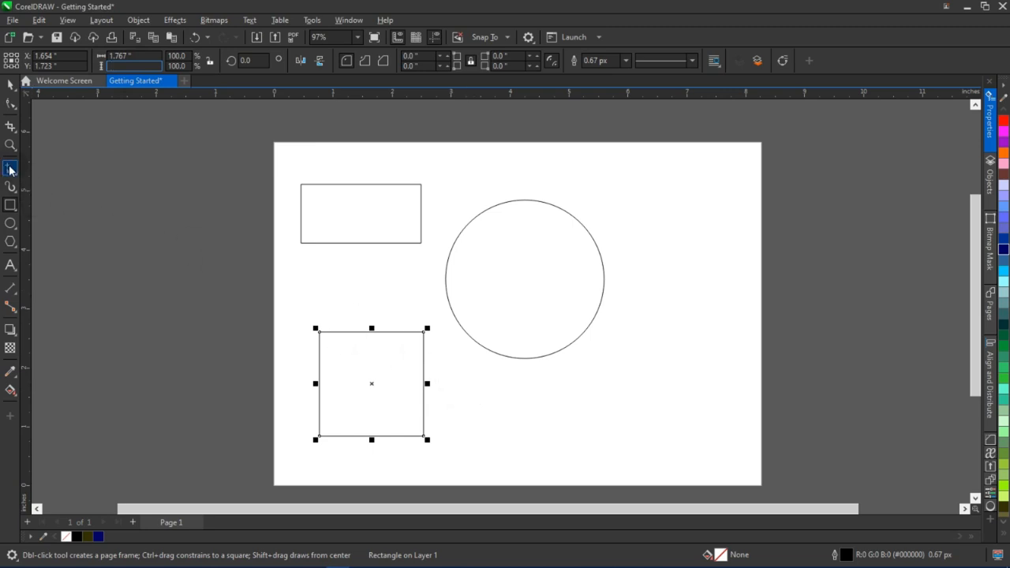
Resize the rectangle to 3 by 3 inches
click(10, 84)
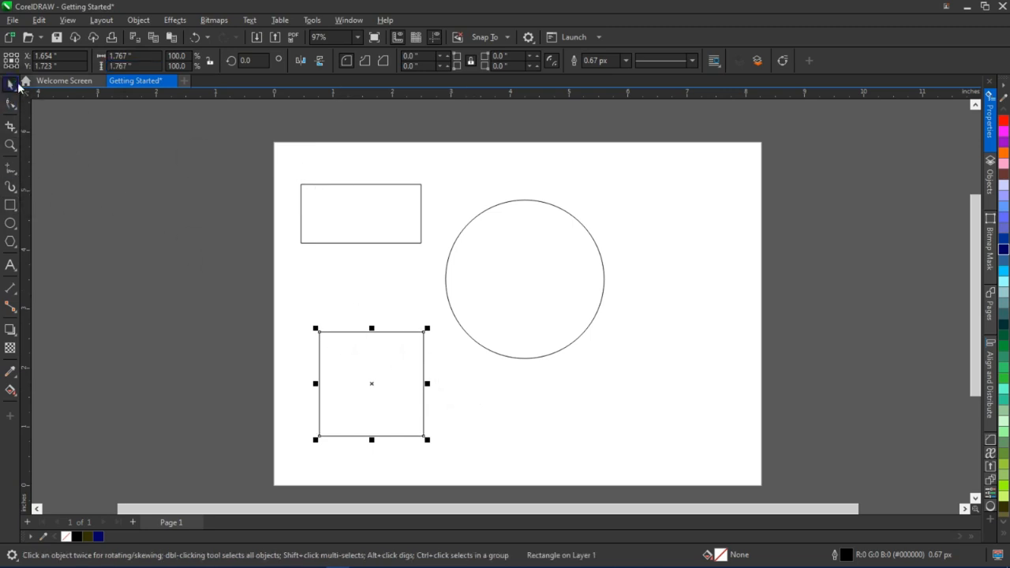
click(367, 219)
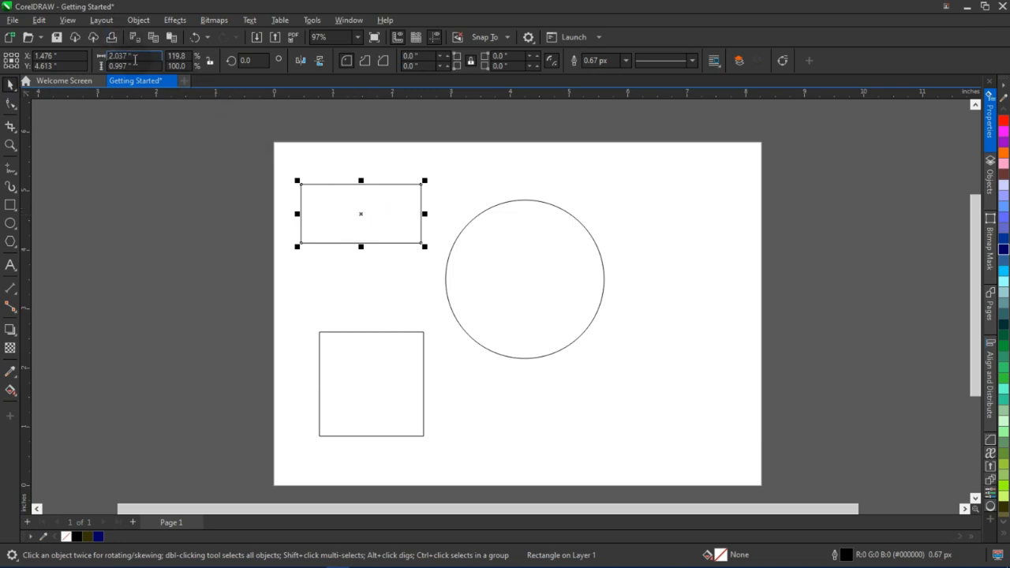
click(142, 53)
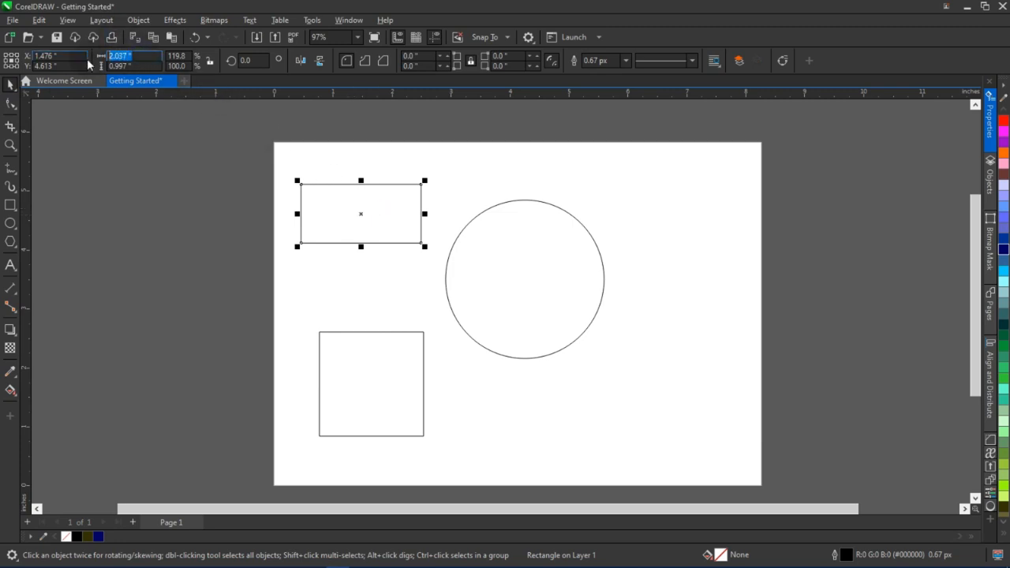
text(3)
key(Tab)
text(3)
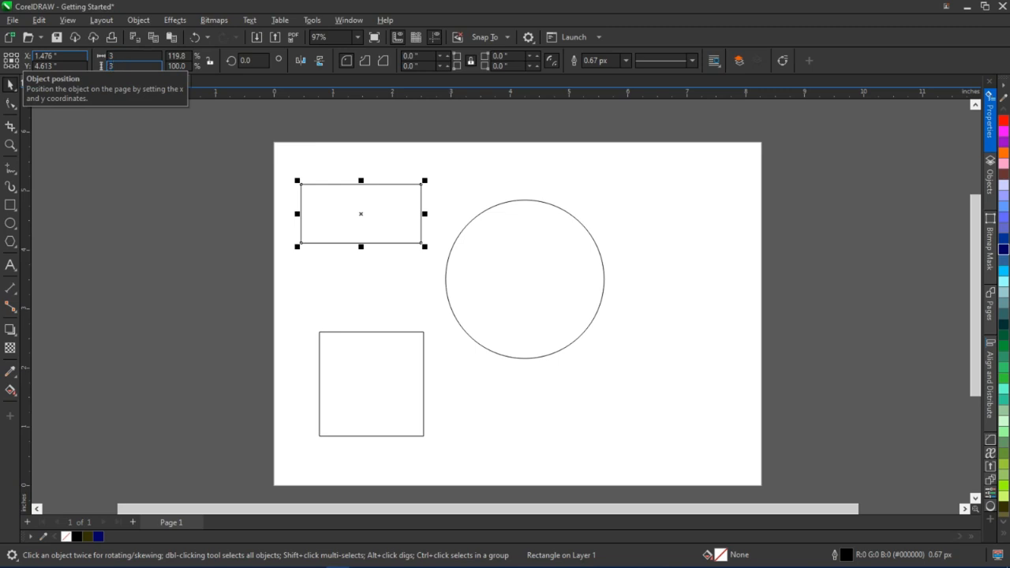
key(Return)
Move the 3-inch square to the right and the circle toward the upper left of the page
drag(363, 206, 637, 313)
drag(487, 273, 374, 228)
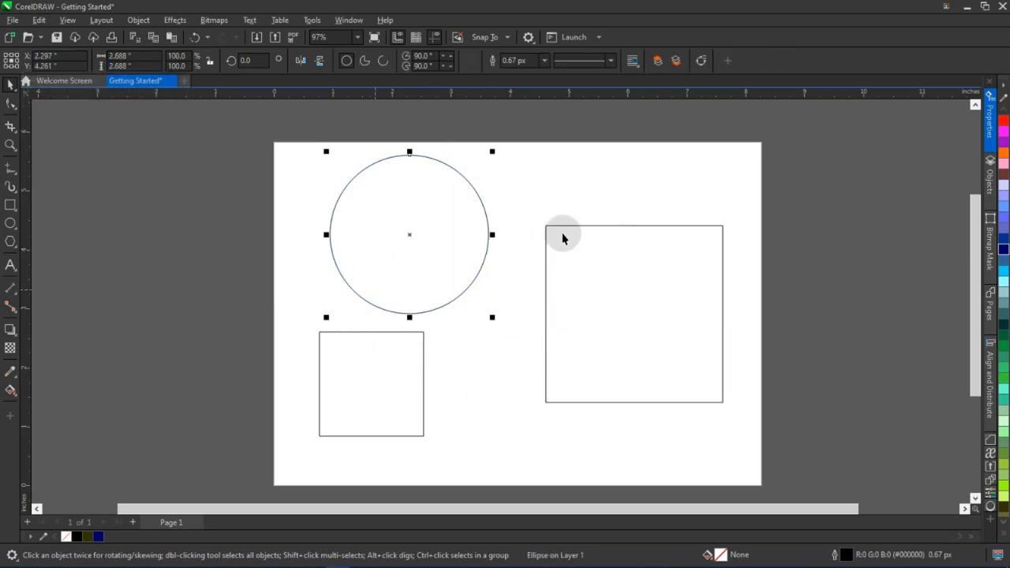
Delete both squares, leaving only the circle
click(643, 316)
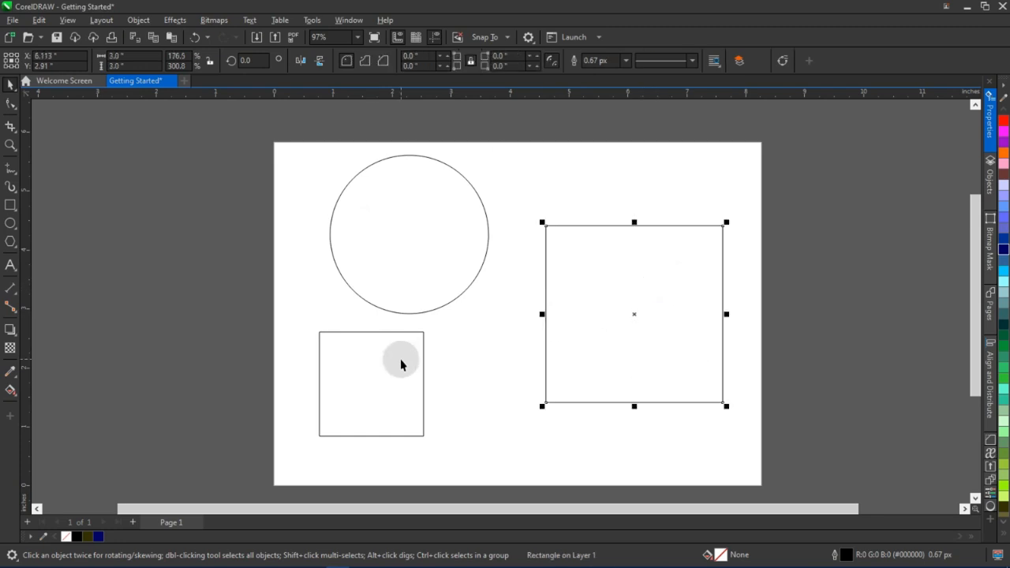
key(Delete)
click(360, 392)
key(Delete)
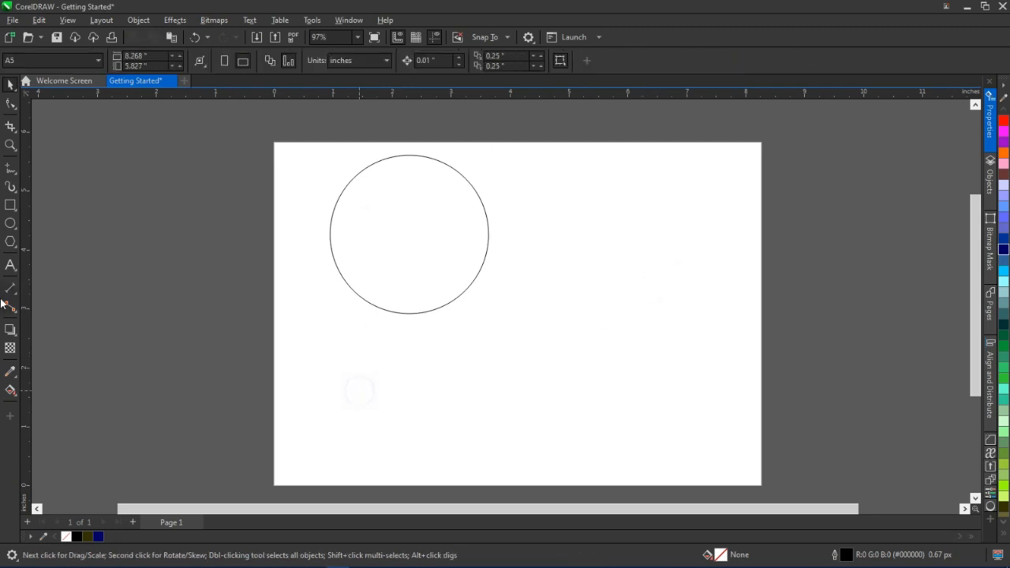
Draw a square about 1.67 inches wide and move it to the upper right of the page
click(10, 206)
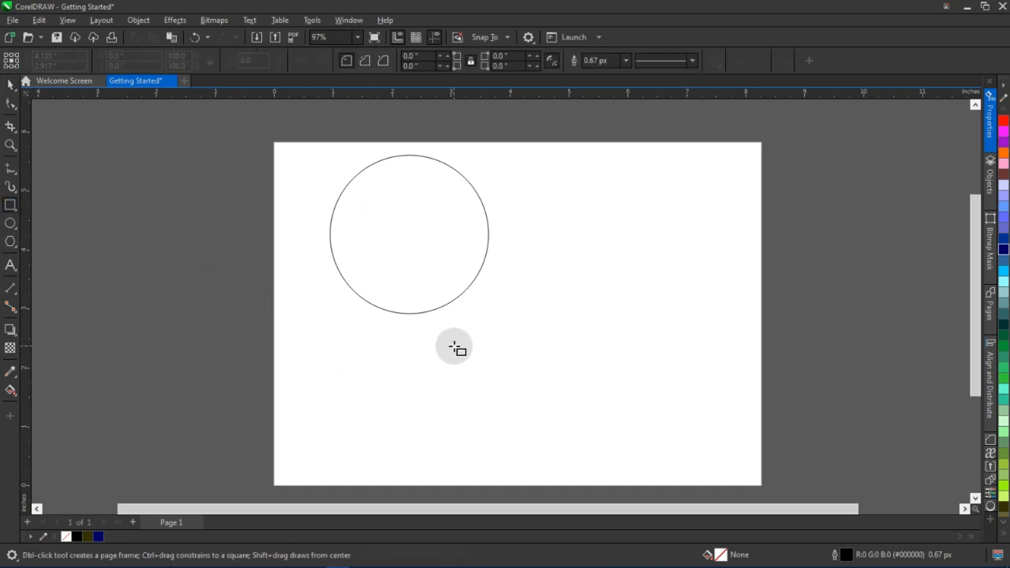
drag(490, 279, 582, 377)
key(space)
drag(538, 328, 623, 245)
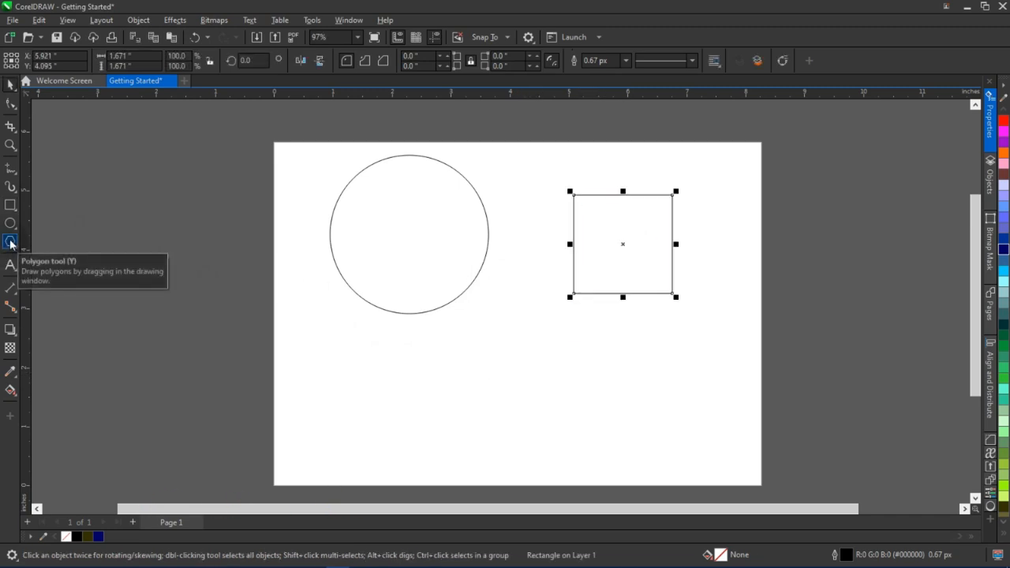
Draw a five-sided polygon about 1.65 inches wide below the circle
click(11, 243)
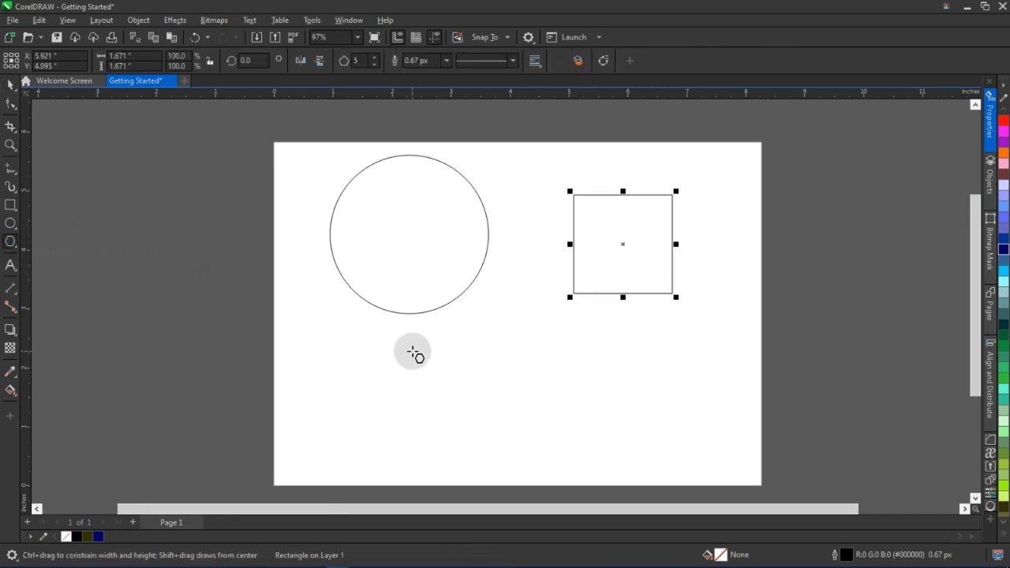
drag(413, 352, 504, 452)
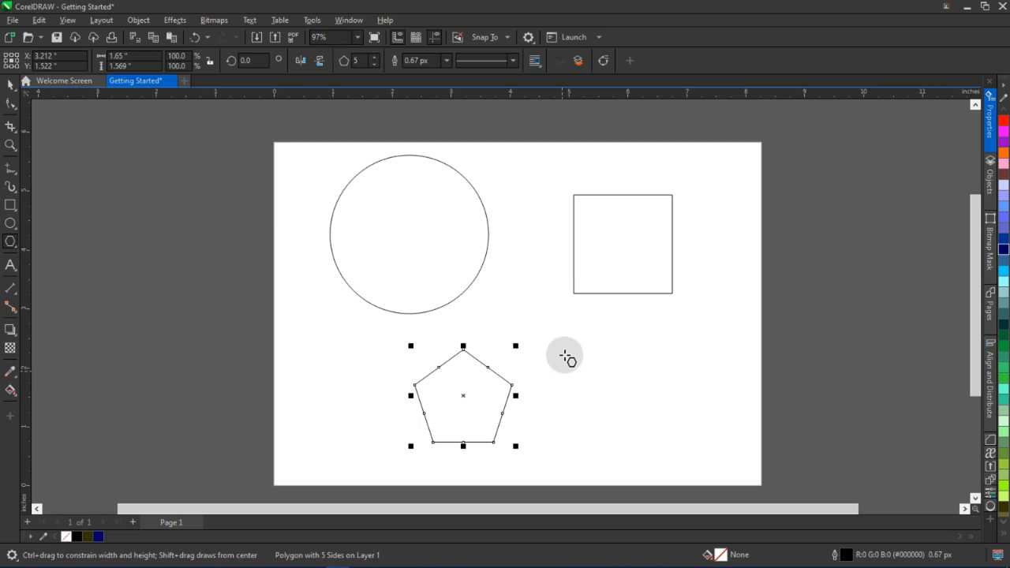
drag(566, 345, 686, 427)
key(Delete)
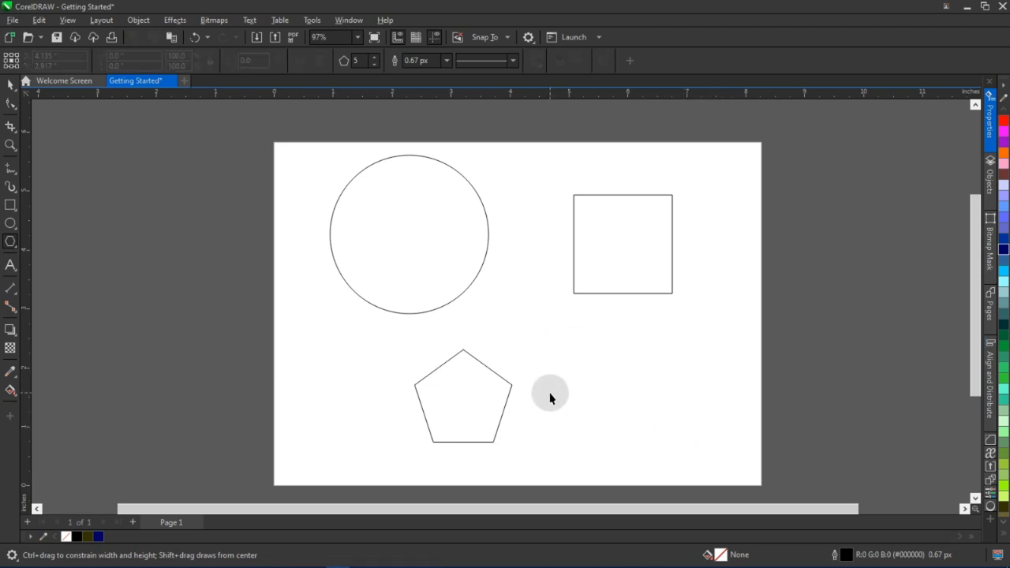
Move the pentagon slightly up and to the right
key(space)
click(484, 396)
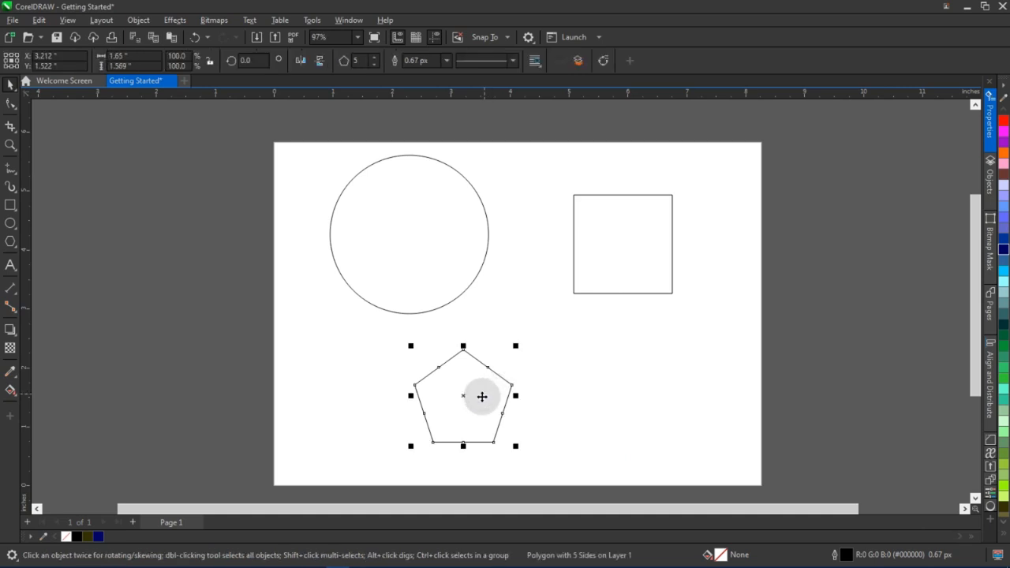
drag(490, 398, 520, 381)
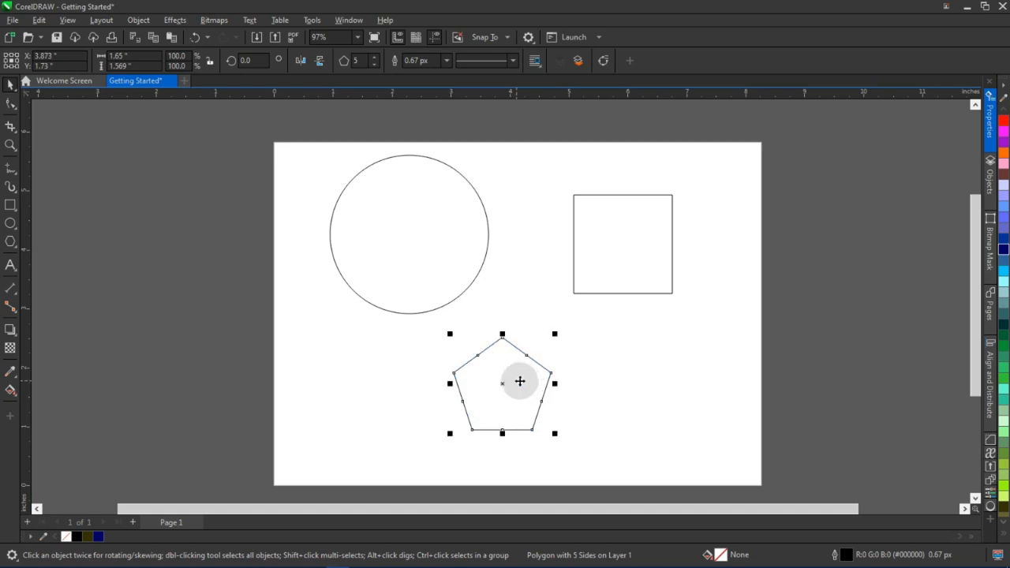
click(490, 356)
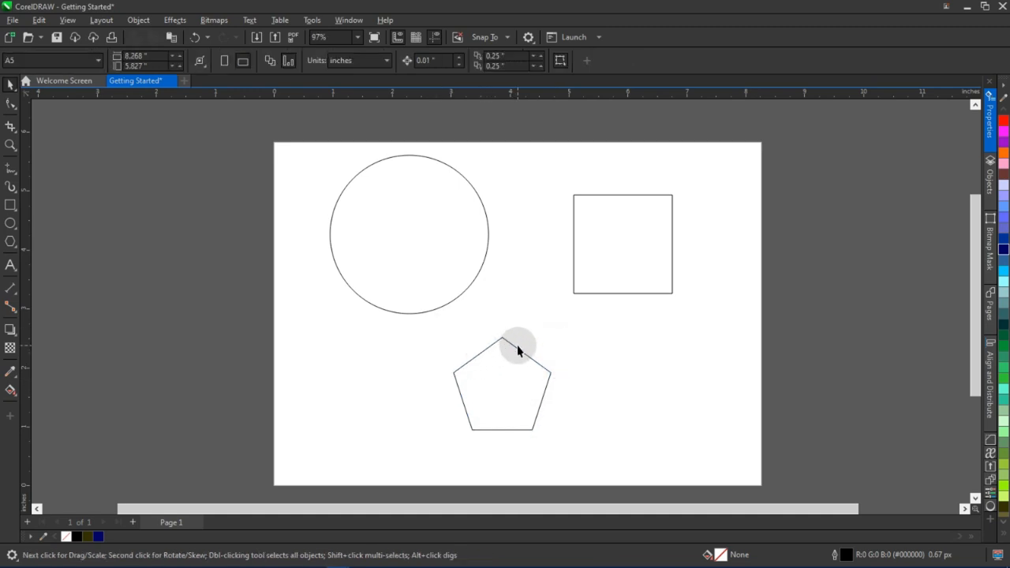
click(492, 384)
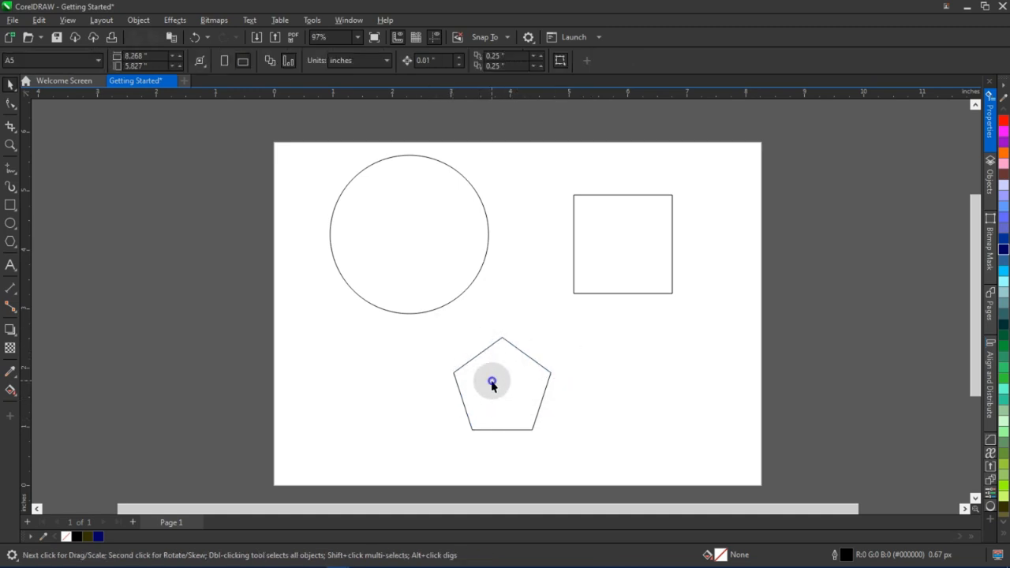
click(499, 384)
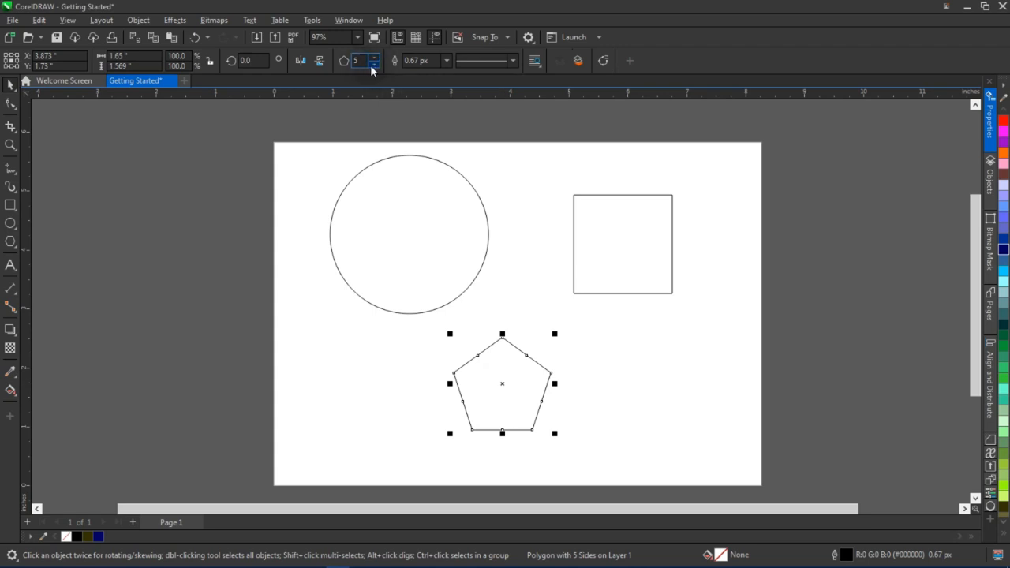
Reduce the polygon to 3 sides and enlarge the triangle to about 2.2 inches wide
click(375, 63)
click(375, 63)
drag(551, 335, 587, 302)
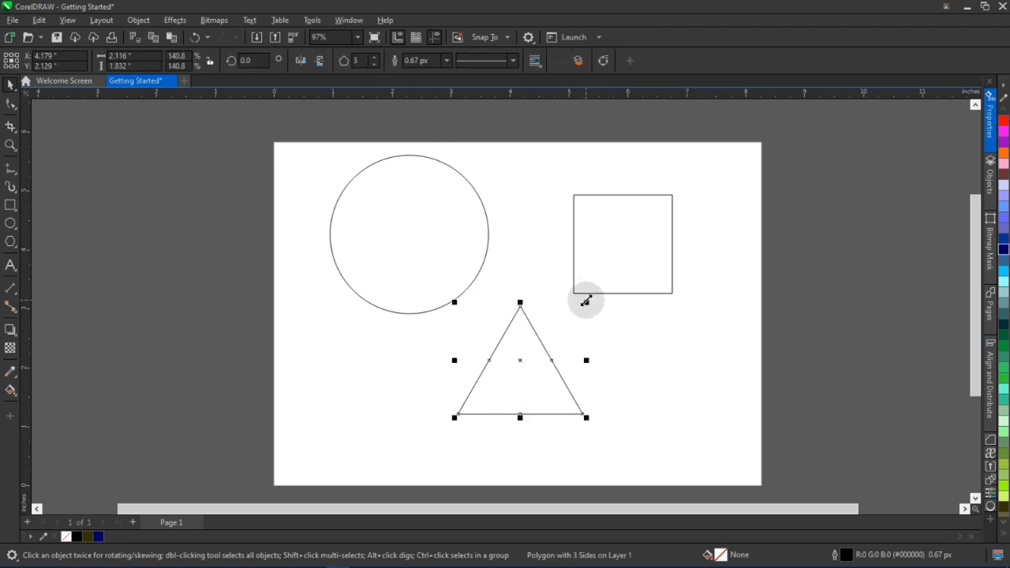
drag(587, 302, 592, 297)
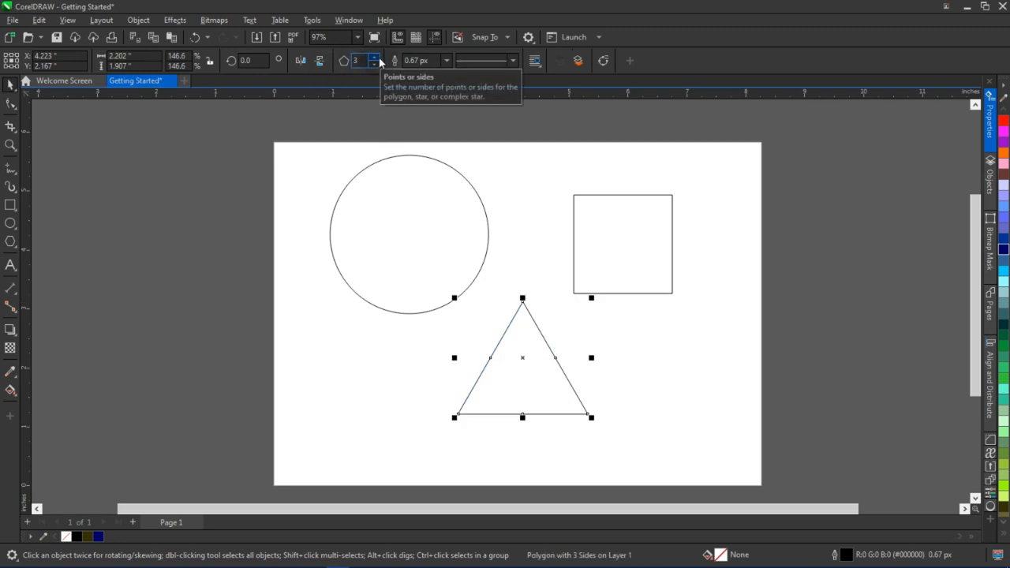
Increase the polygon's number of sides to 13
click(375, 59)
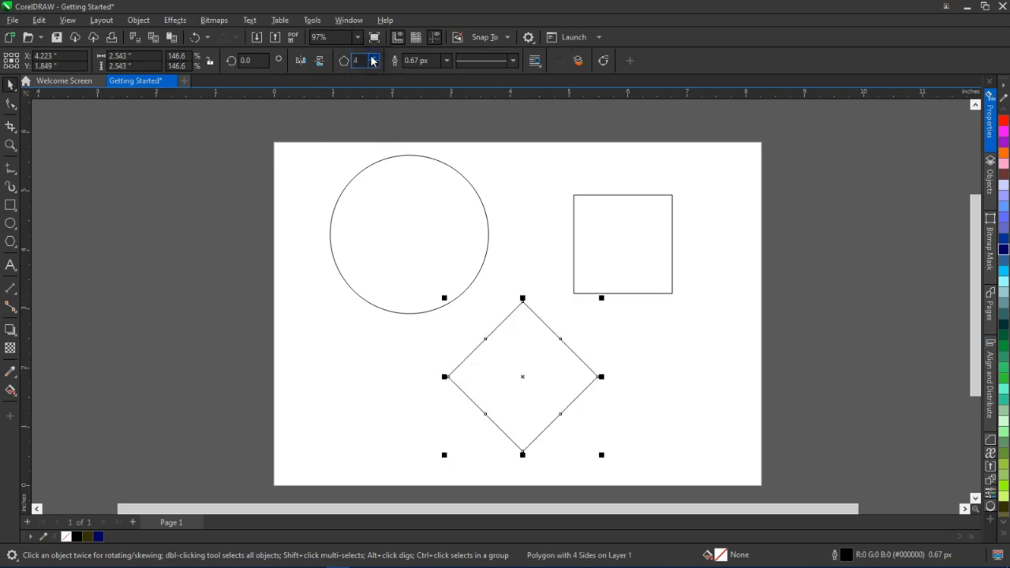
click(374, 58)
click(374, 58)
click(375, 58)
click(375, 59)
click(374, 58)
click(375, 58)
click(374, 58)
click(374, 58)
click(374, 58)
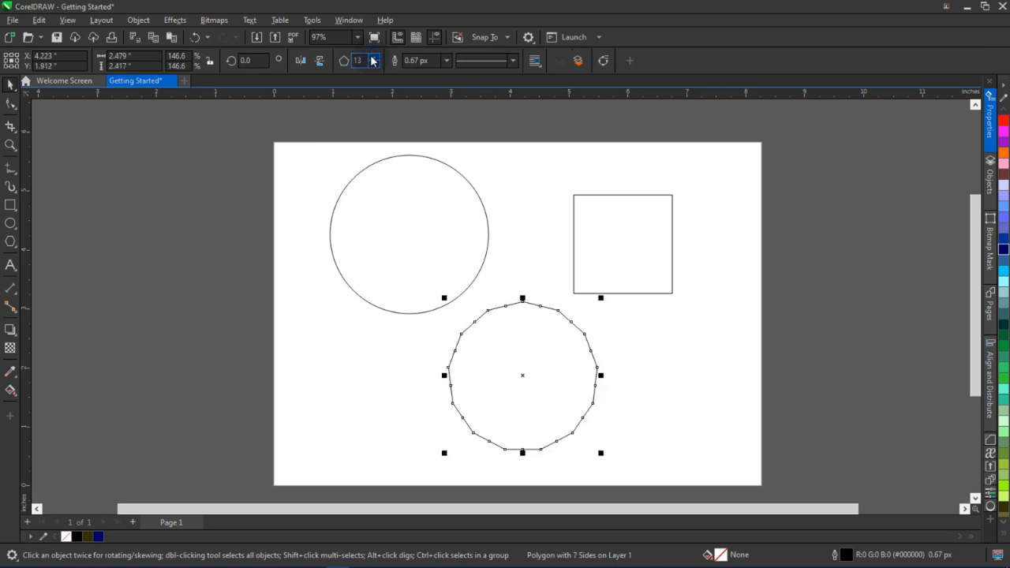
Delete the 13-sided polygon
click(686, 329)
click(546, 382)
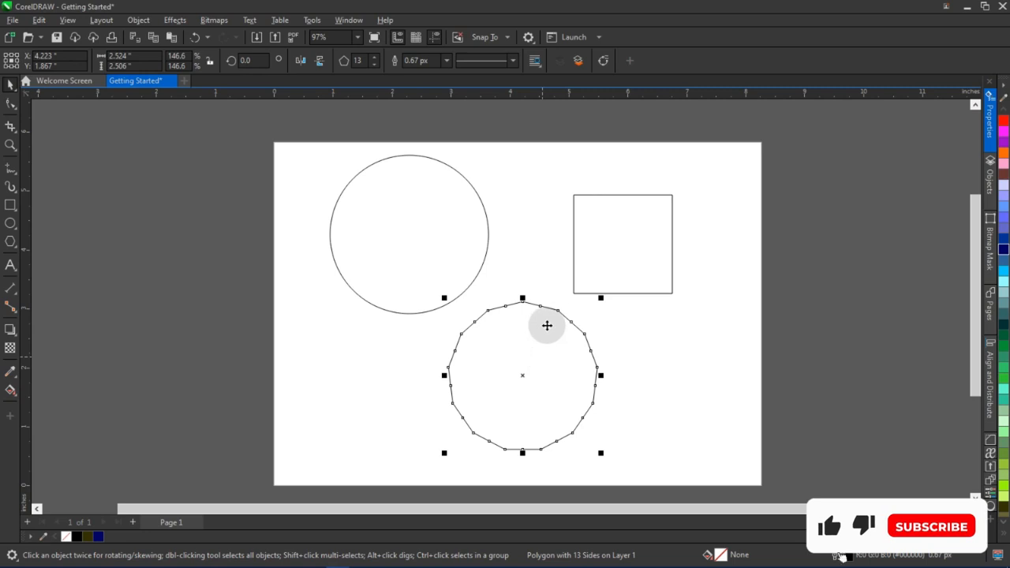
key(Delete)
Move the circle and square lower on the page and enlarge the square to about 2.11 inches
drag(420, 236, 415, 288)
drag(609, 230, 588, 280)
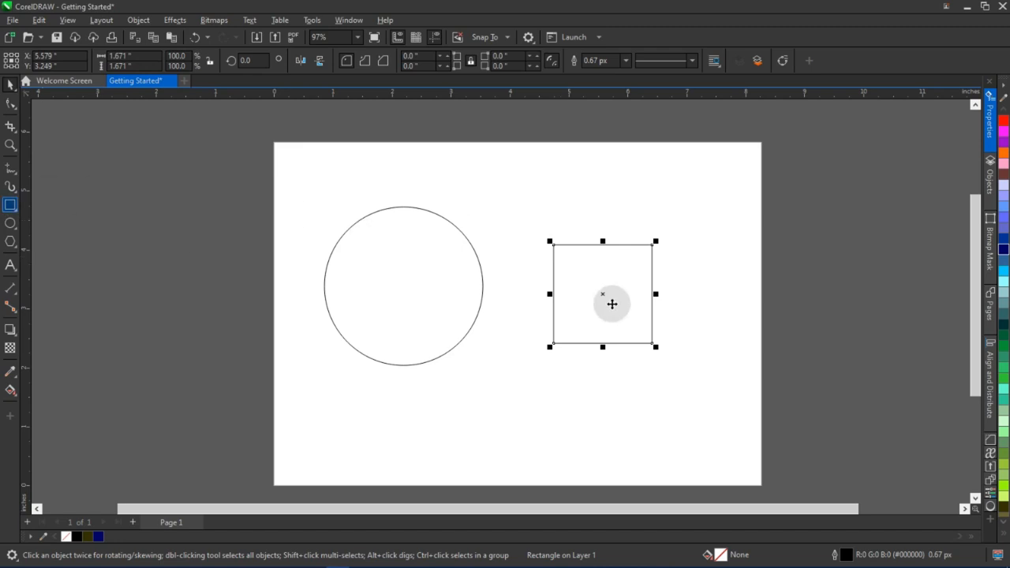
drag(657, 241, 680, 207)
drag(627, 264, 612, 265)
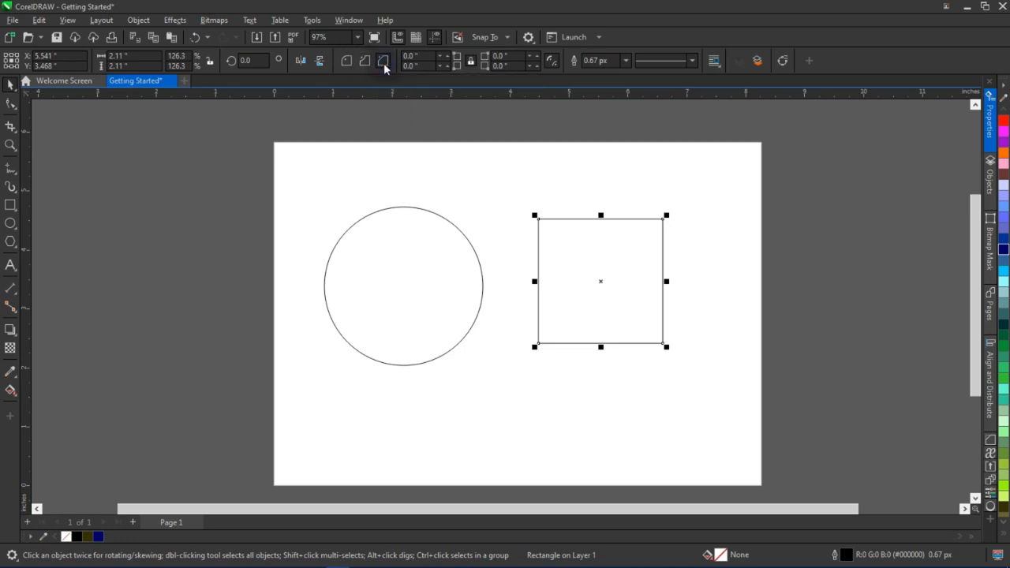
Round the square's corners with a corner radius of about 0.45 inches
click(620, 244)
click(607, 253)
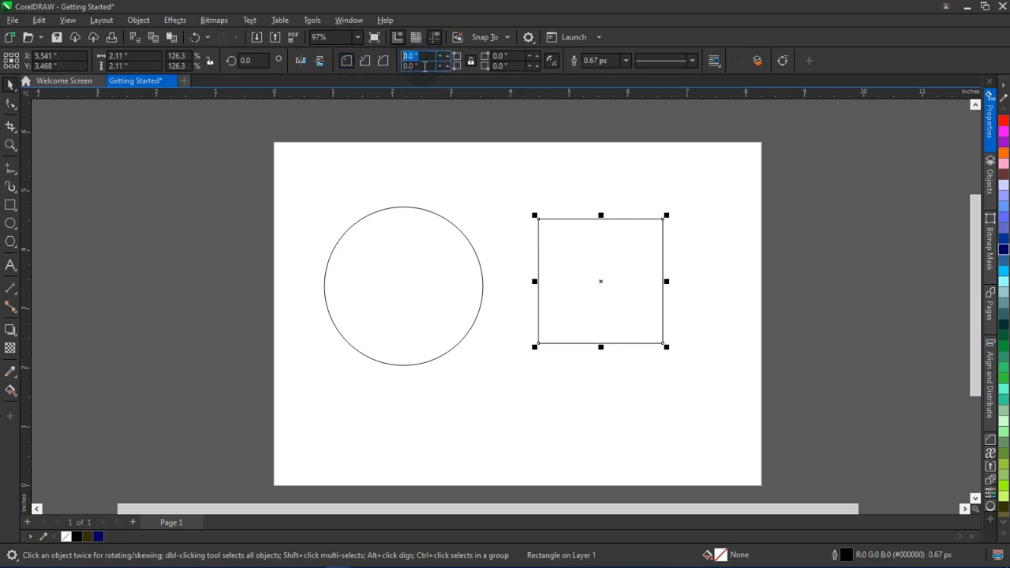
click(505, 56)
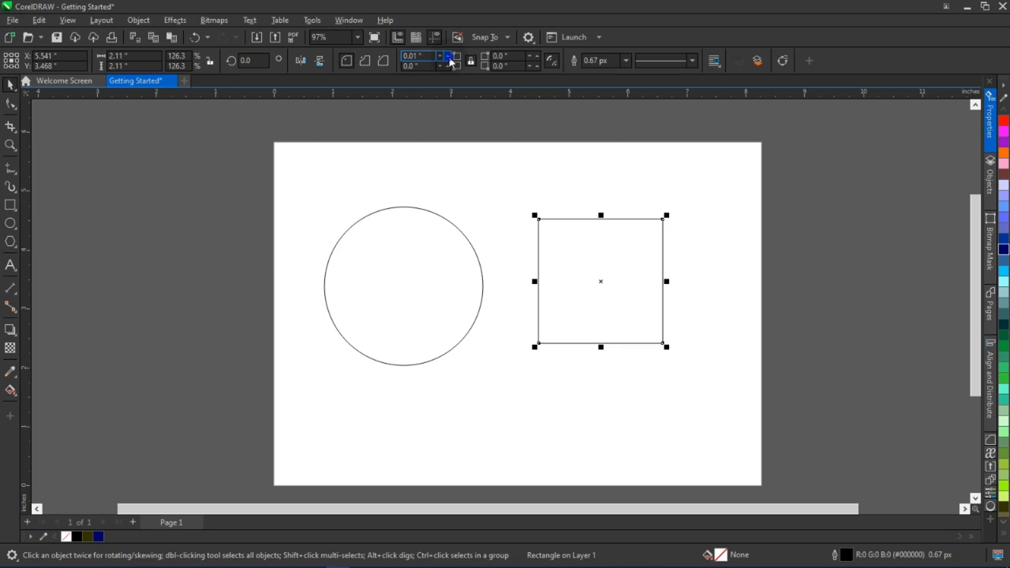
click(447, 56)
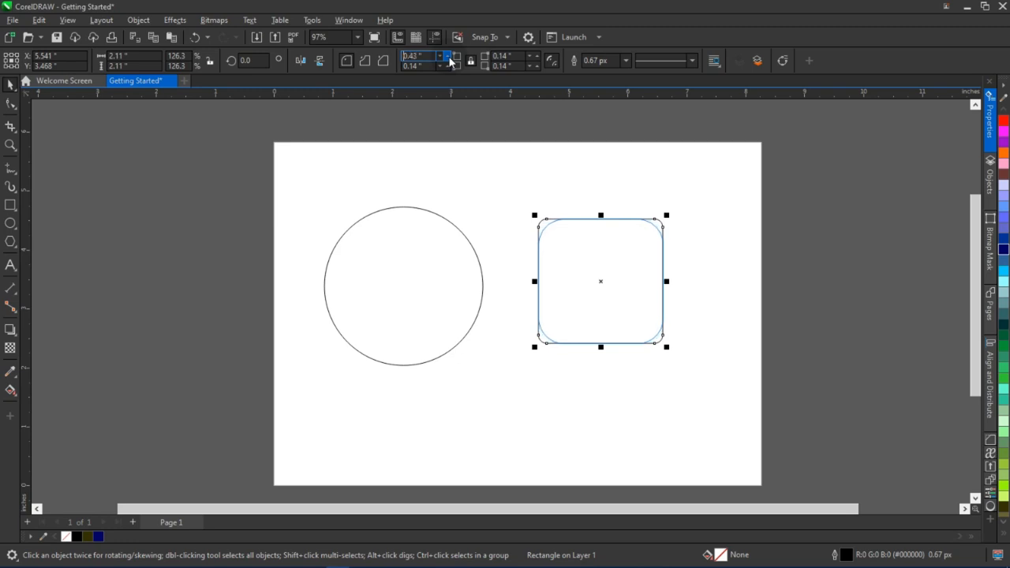
scroll(624, 284, up, 1)
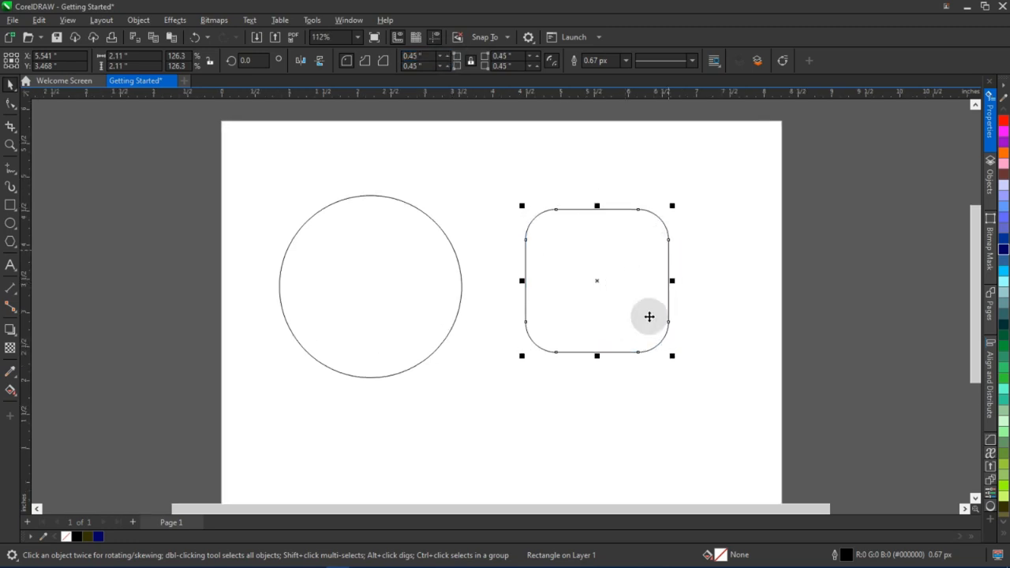
Reduce the square's corner radius to 0.38 inches
click(574, 177)
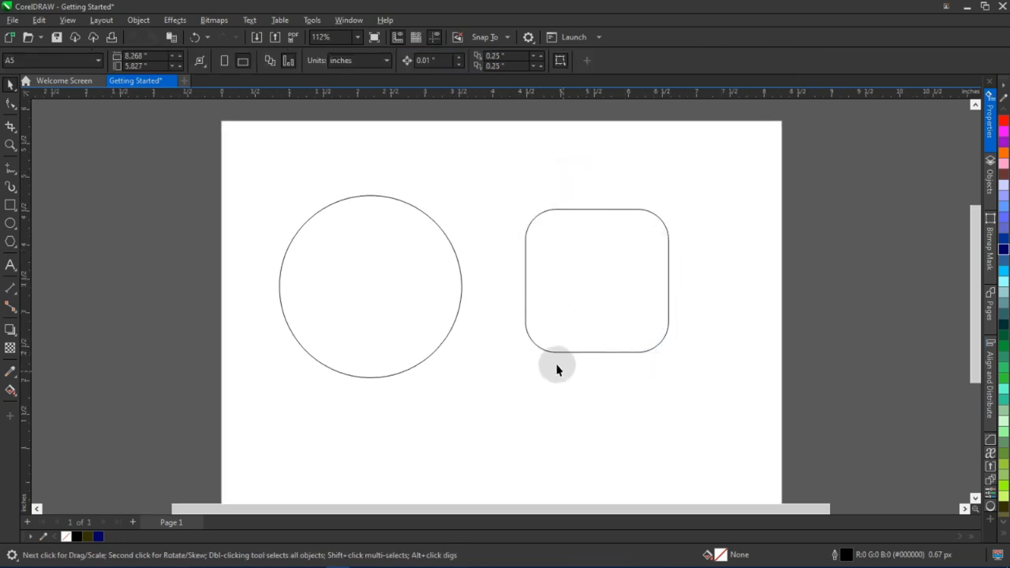
click(582, 248)
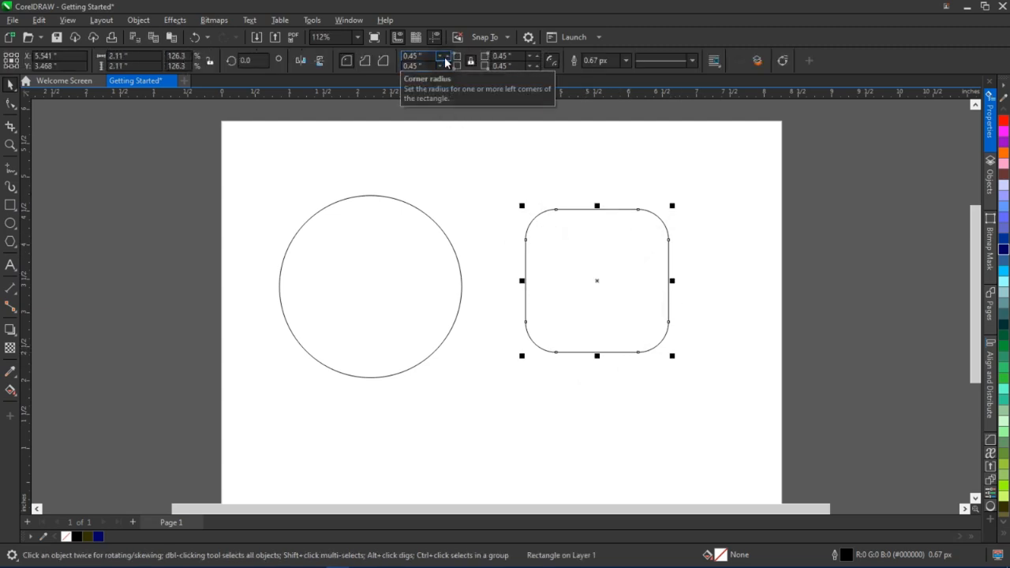
click(442, 58)
click(442, 57)
click(442, 57)
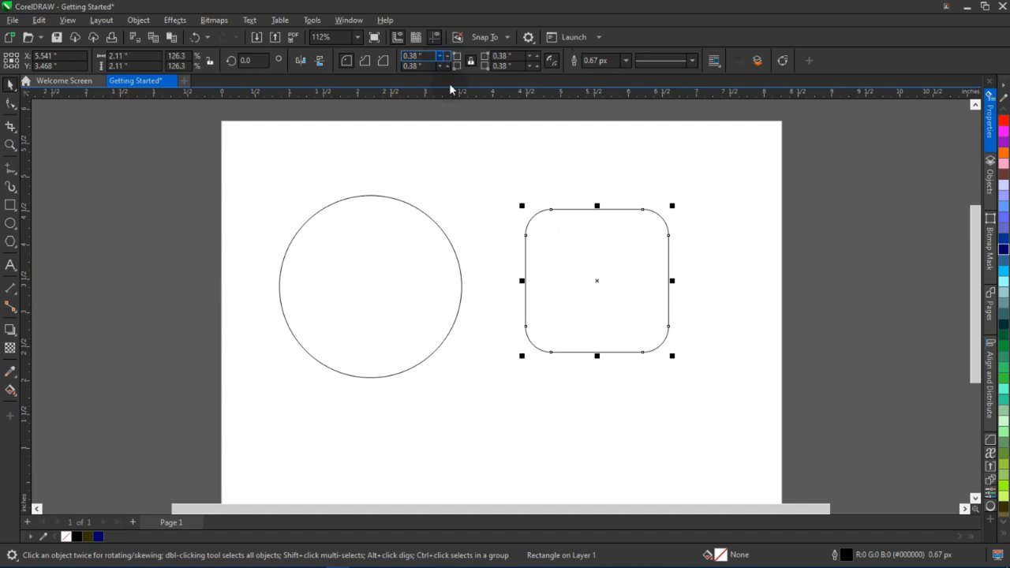
Switch the square's corners to scalloped and chamfered styles, then back to round
click(364, 62)
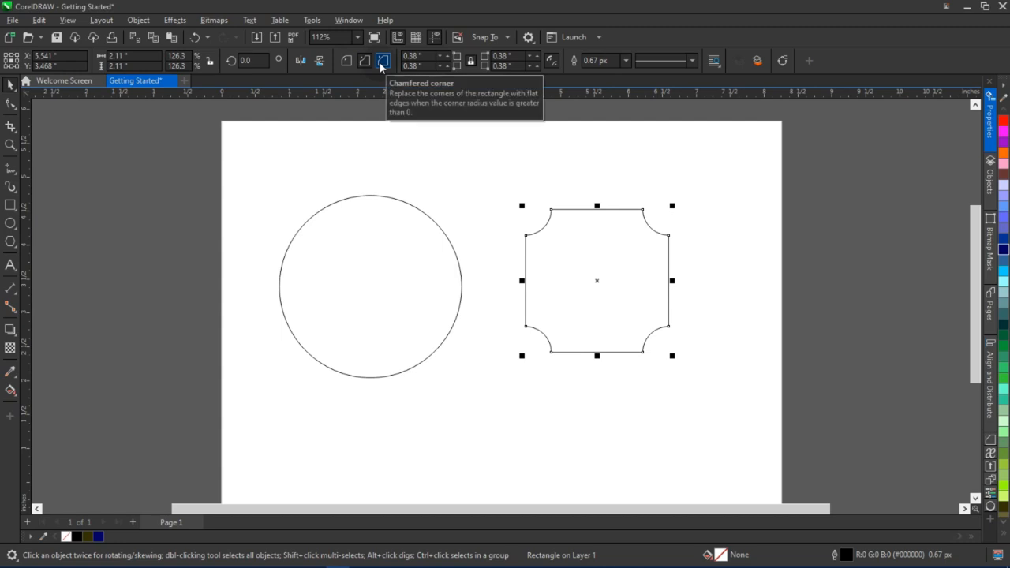
click(383, 62)
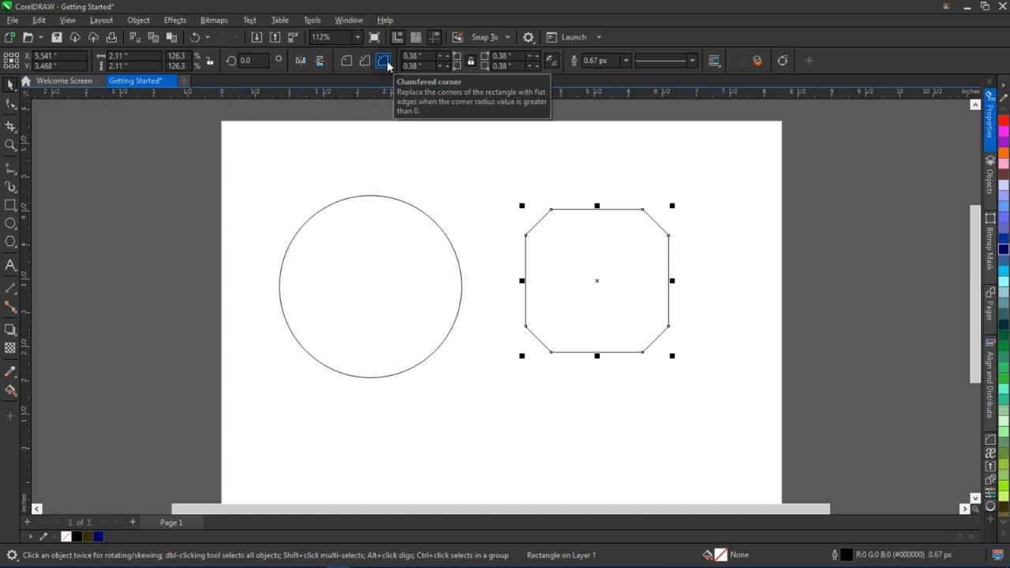
click(347, 62)
click(365, 62)
click(347, 62)
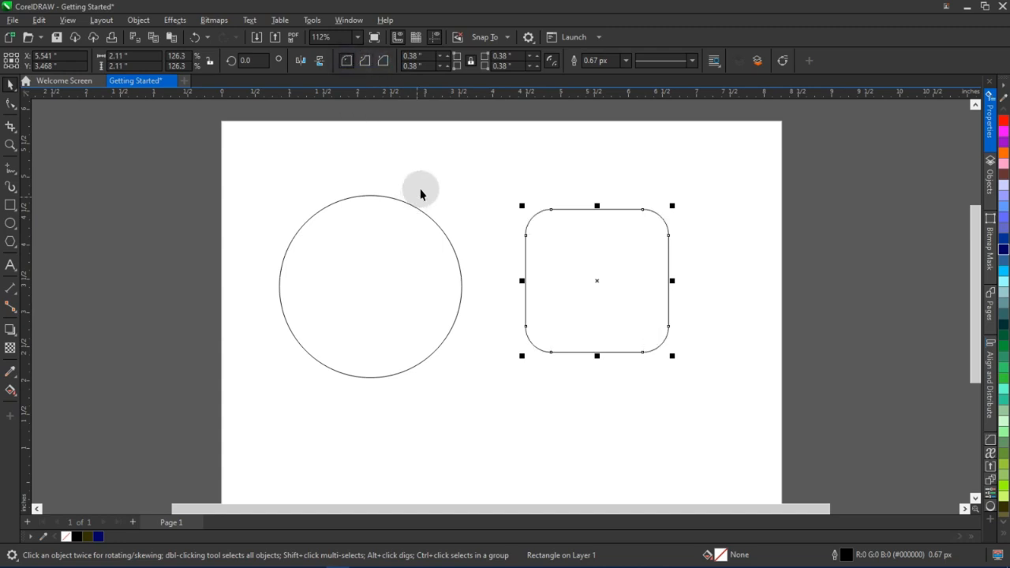
click(562, 195)
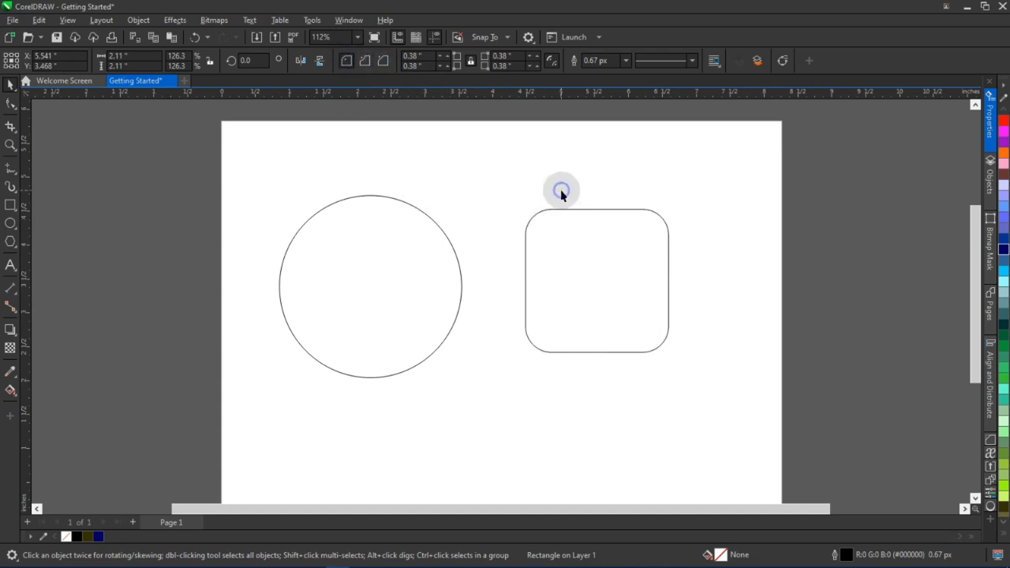
click(527, 288)
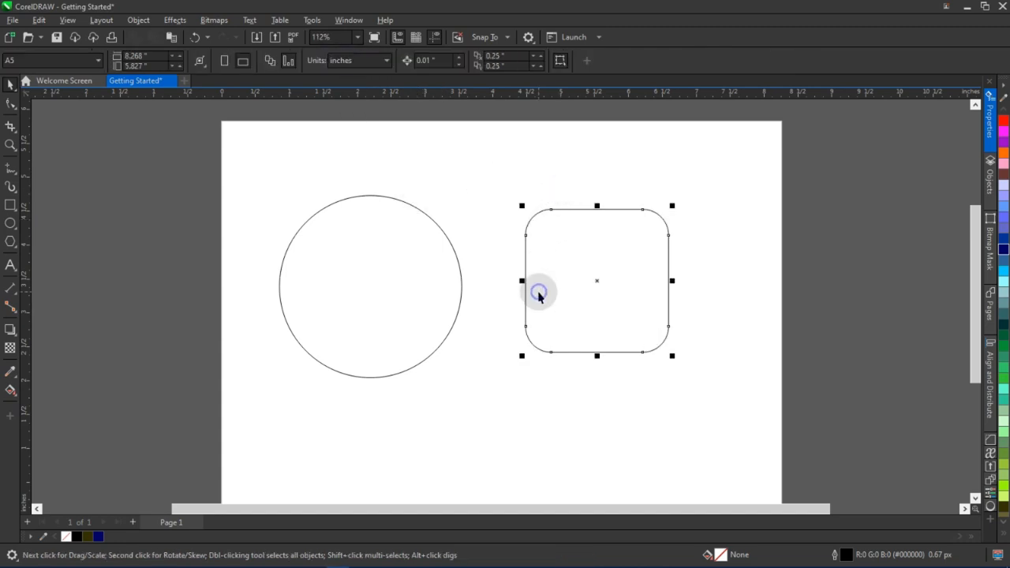
click(10, 103)
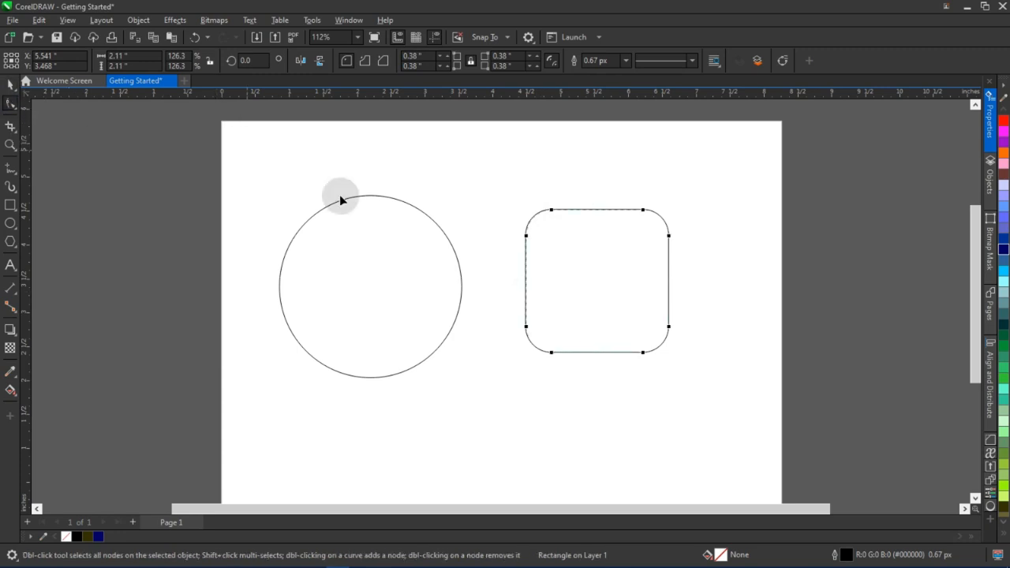
scroll(639, 252, up, 2)
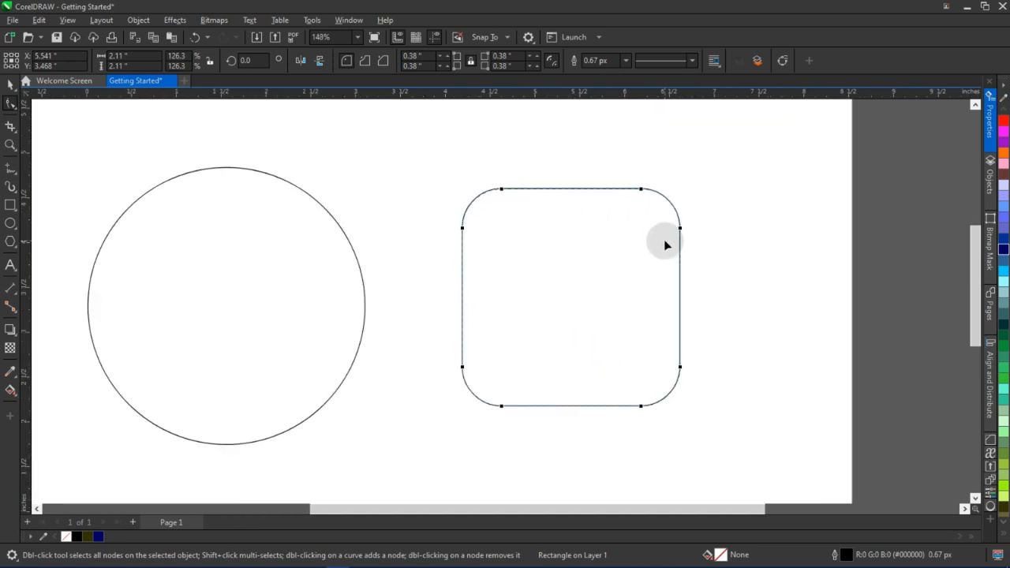
Draw a new square on the page below and between the circle and the rounded square
key(space)
scroll(582, 210, down, 2)
key(F6)
drag(456, 353, 567, 430)
key(space)
drag(378, 263, 361, 238)
drag(440, 333, 380, 272)
click(489, 410)
drag(534, 401, 428, 338)
Resize the new square to about 1.94 inches
scroll(541, 276, up, 1)
click(535, 210)
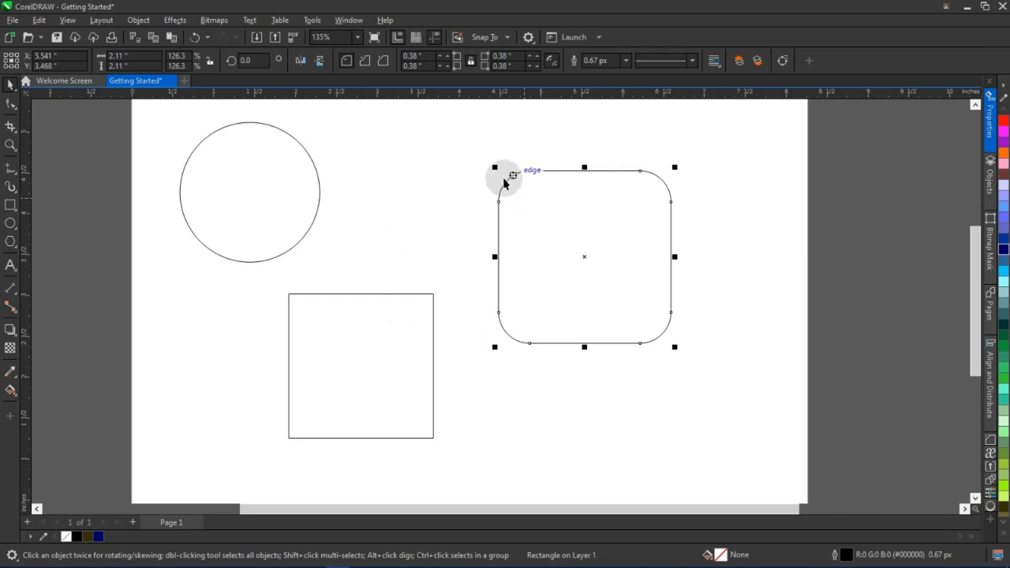
click(394, 350)
drag(437, 291, 454, 270)
Round the new square's corners with the Shape tool to a radius of about 0.318 inches
click(10, 103)
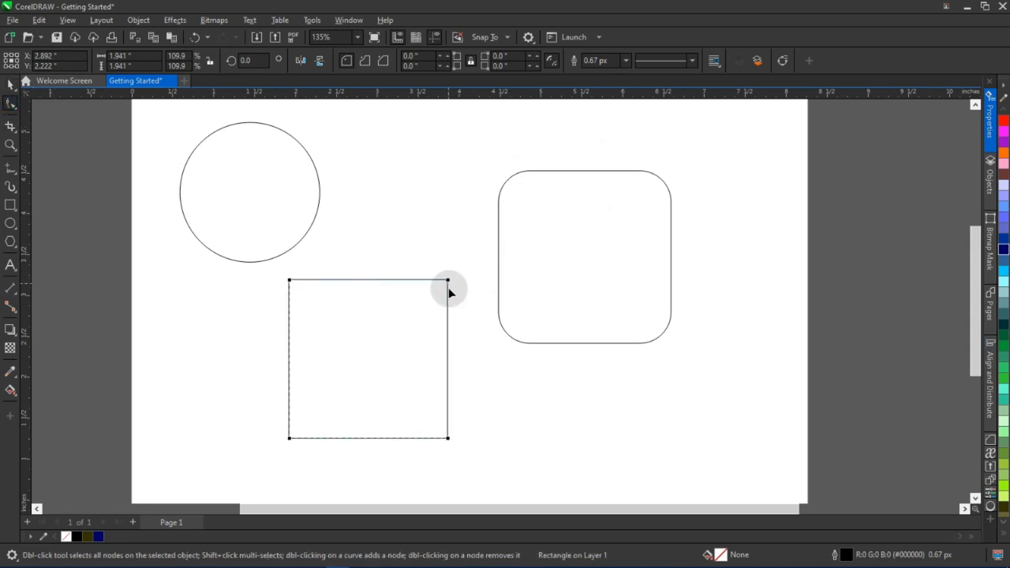
scroll(448, 310, up, 1)
scroll(446, 254, up, 4)
scroll(454, 248, down, 3)
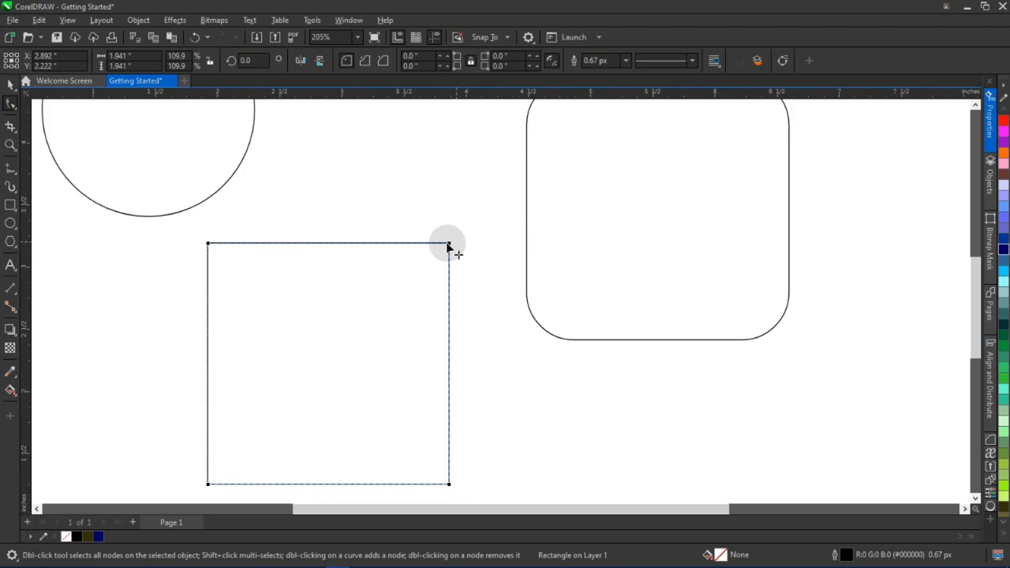
drag(450, 246, 413, 281)
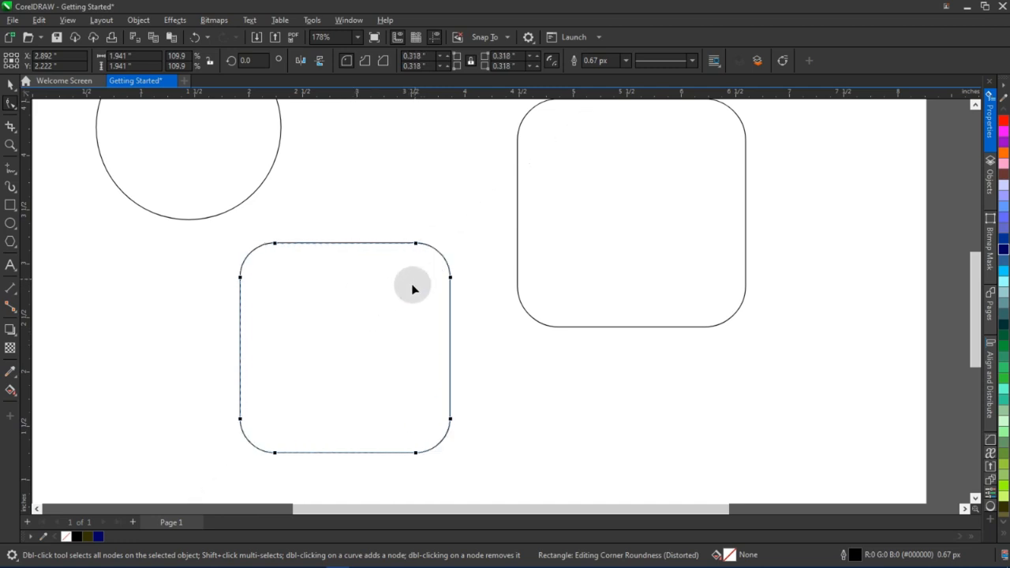
key(space)
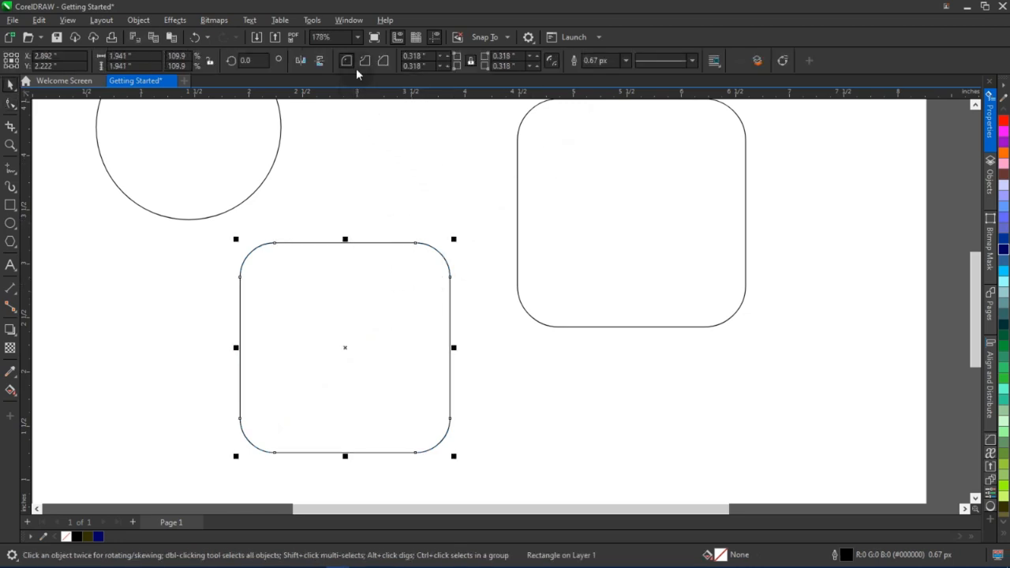
Try the scalloped and chamfered corner styles on the new square, returning to round corners
click(364, 62)
click(387, 63)
click(345, 62)
click(431, 162)
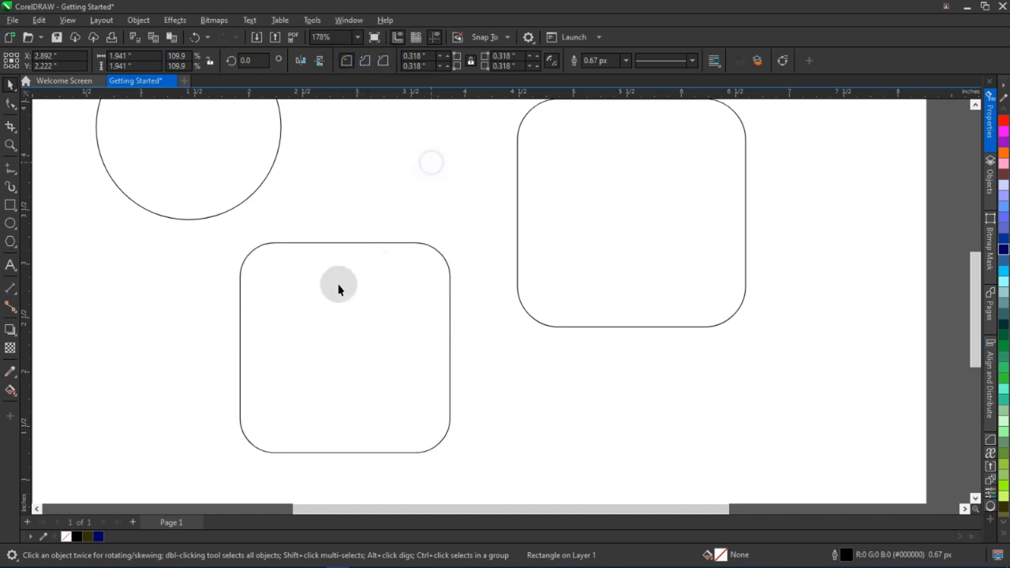
Increase the new square's corner radius to about 0.638 inches with the Shape tool
scroll(340, 286, down, 1)
click(340, 290)
key(F10)
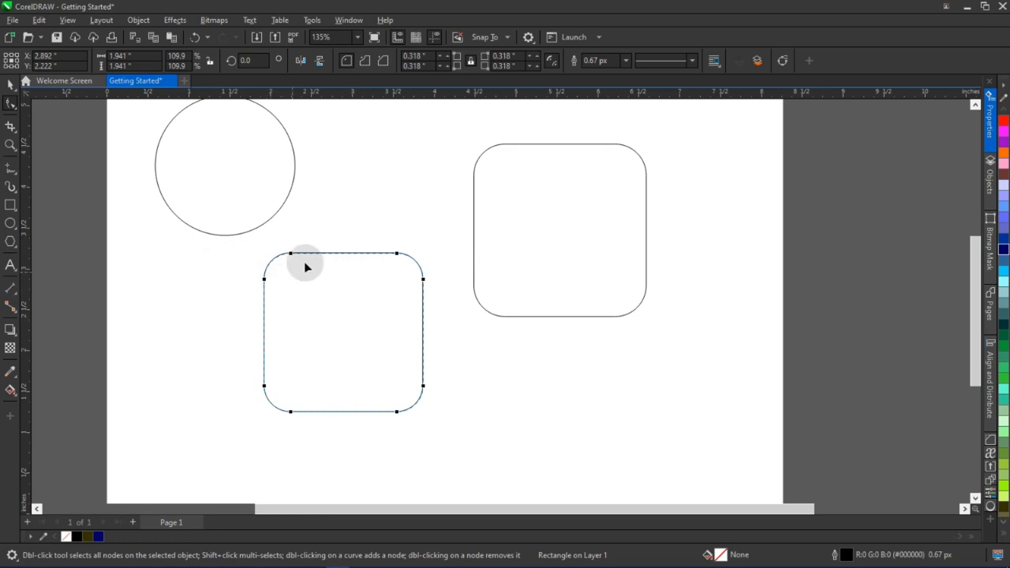
drag(292, 254, 341, 261)
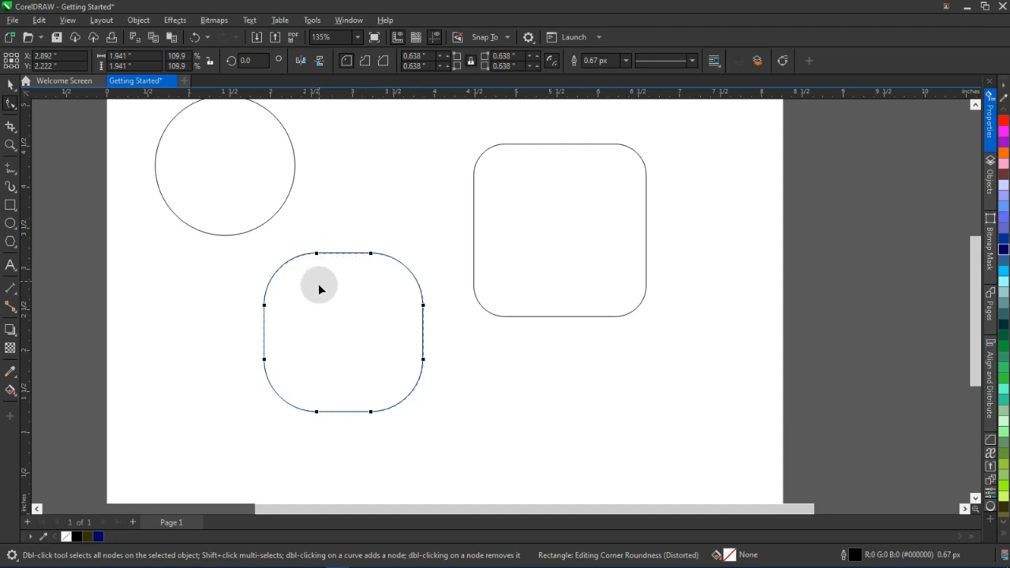
key(space)
Move the new rounded square beneath the circle, delete it, and undo the deletion
drag(339, 290, 211, 298)
key(Delete)
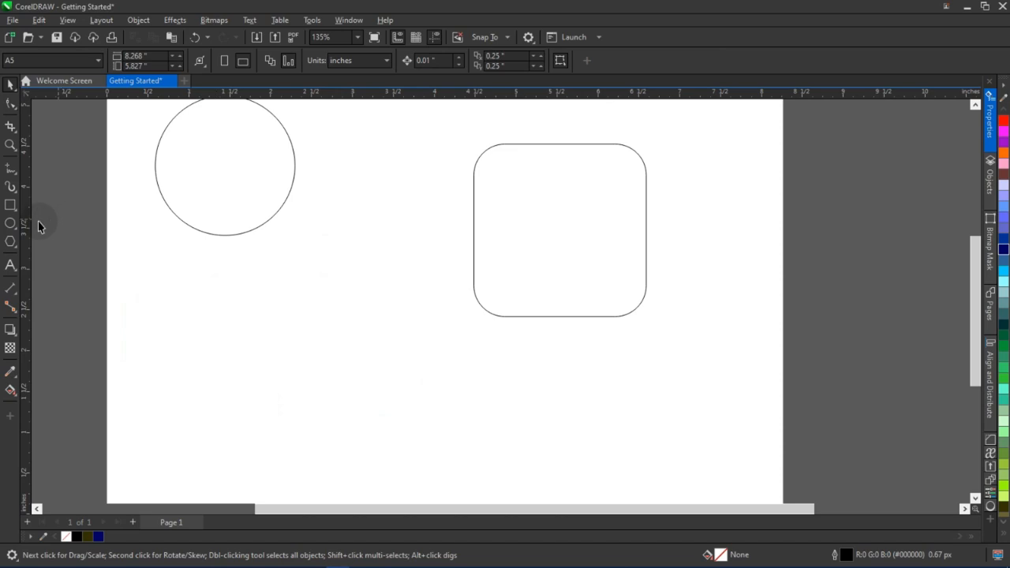
key(ctrl+z)
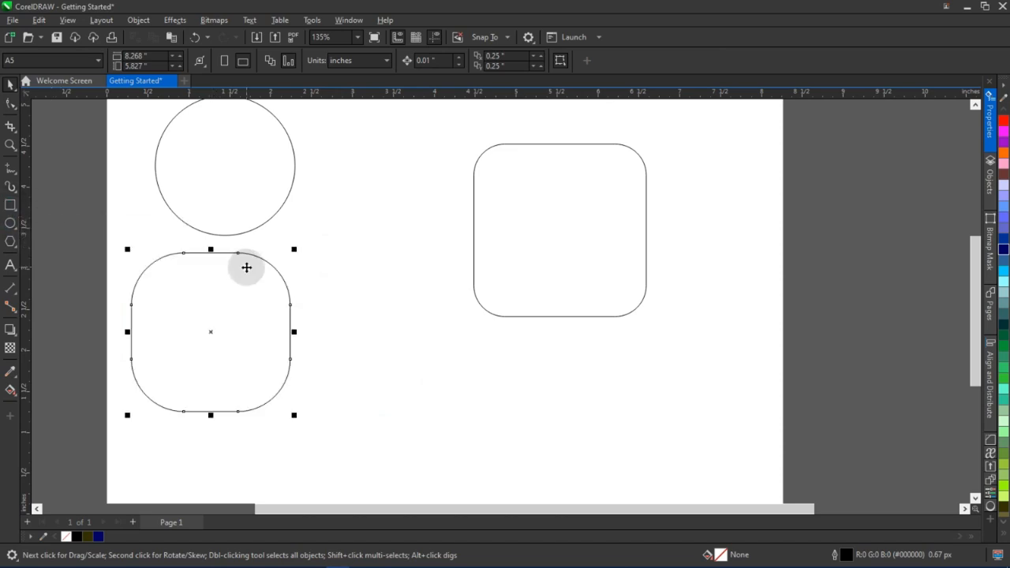
Draw another square about 1.34 inches wide to the right of the moved square
click(10, 205)
drag(352, 302, 464, 410)
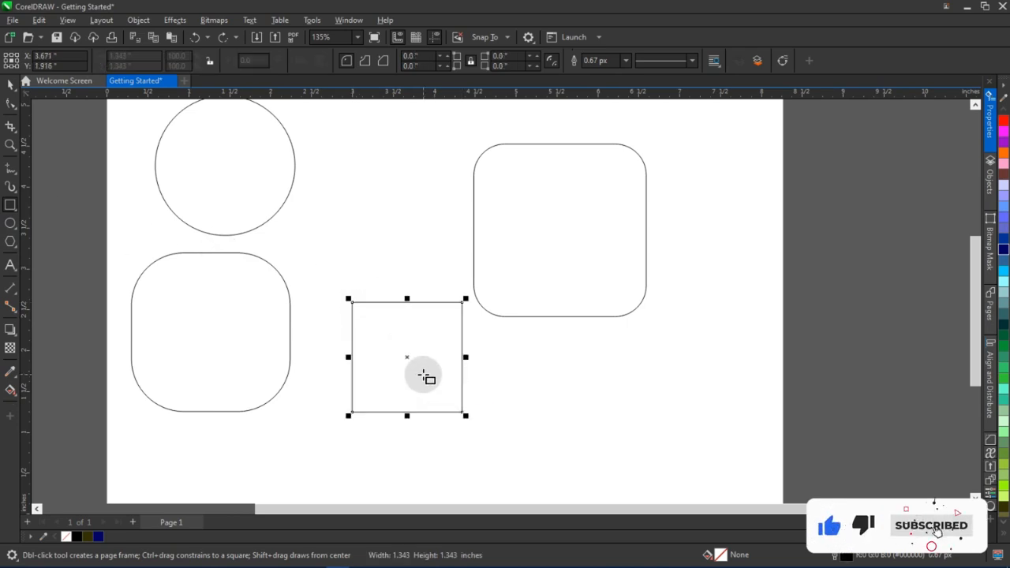
key(space)
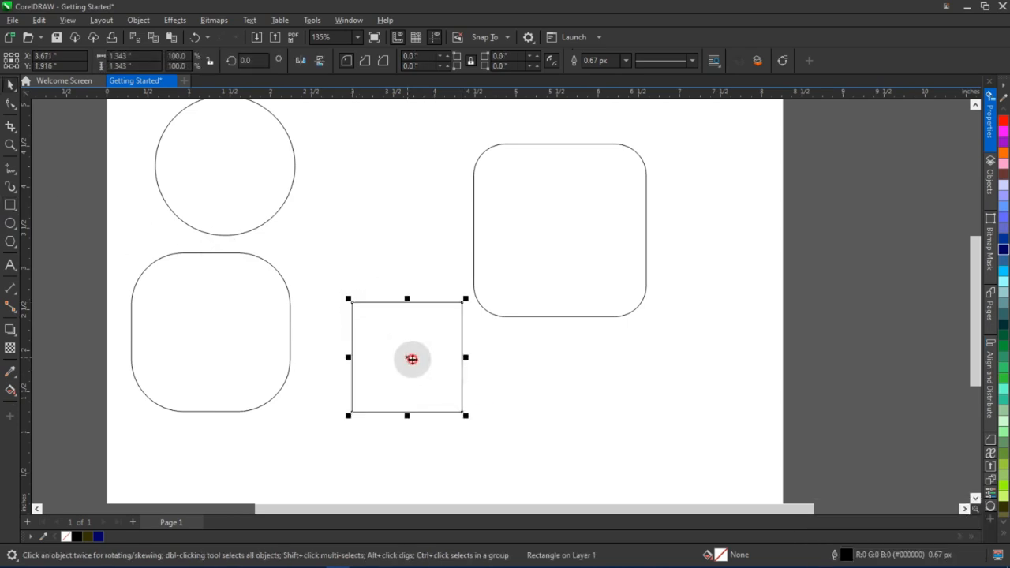
Convert the plain square to curves and switch to the Shape tool
right_click(412, 357)
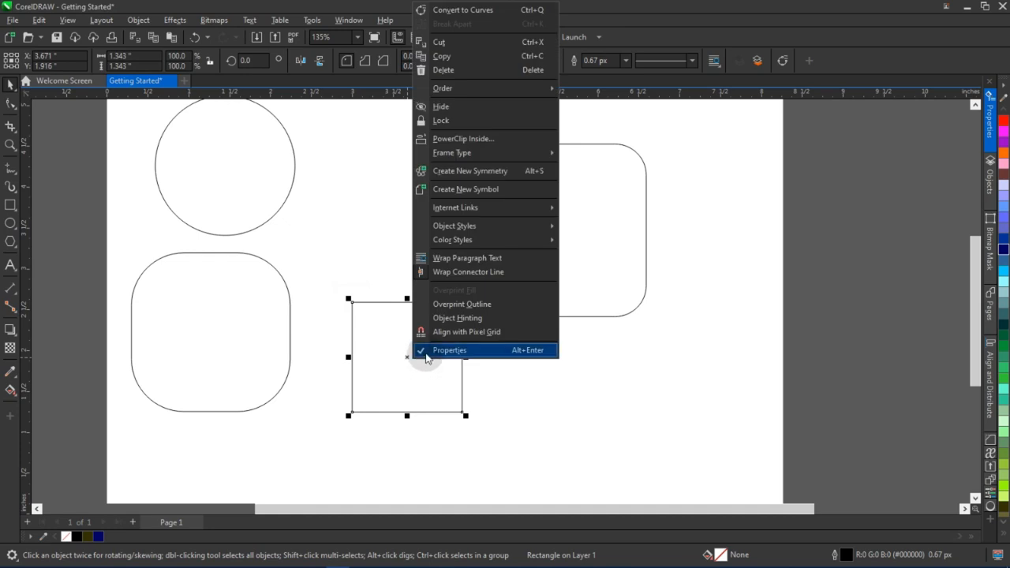
click(511, 13)
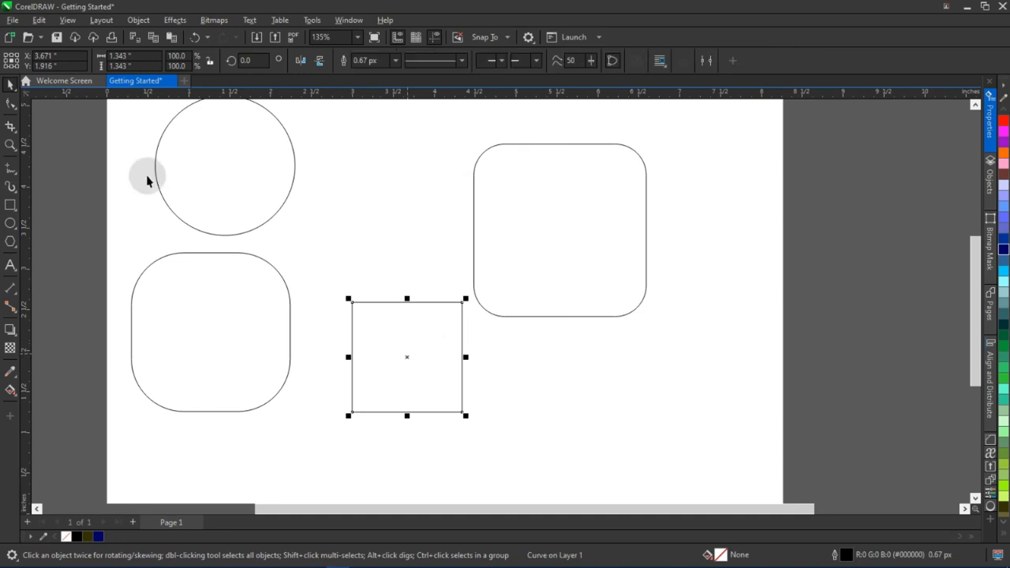
click(9, 105)
scroll(466, 362, up, 2)
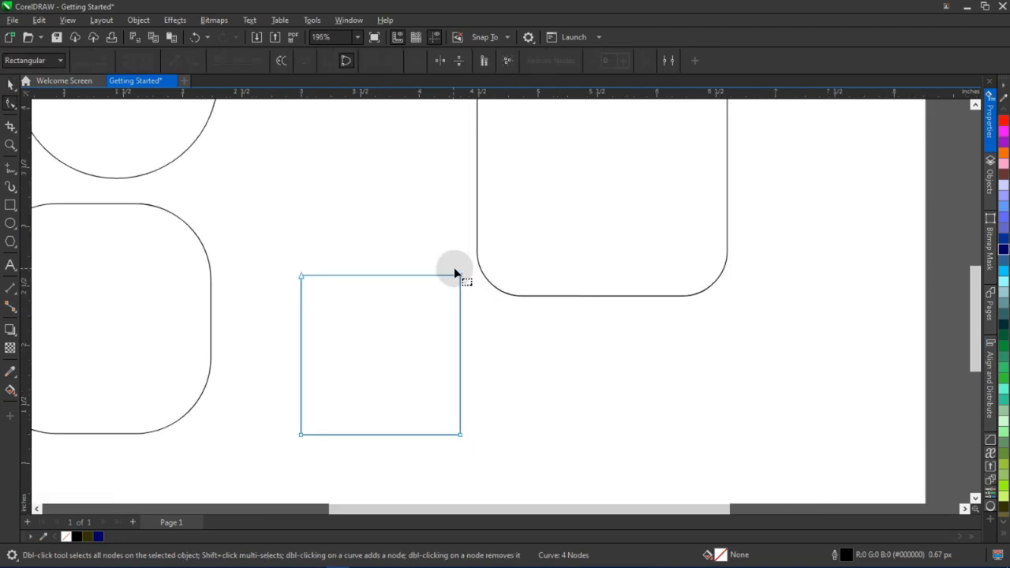
Reduce the left rounded square's corner radius to about 0.469 inches
drag(424, 314, 478, 315)
click(154, 295)
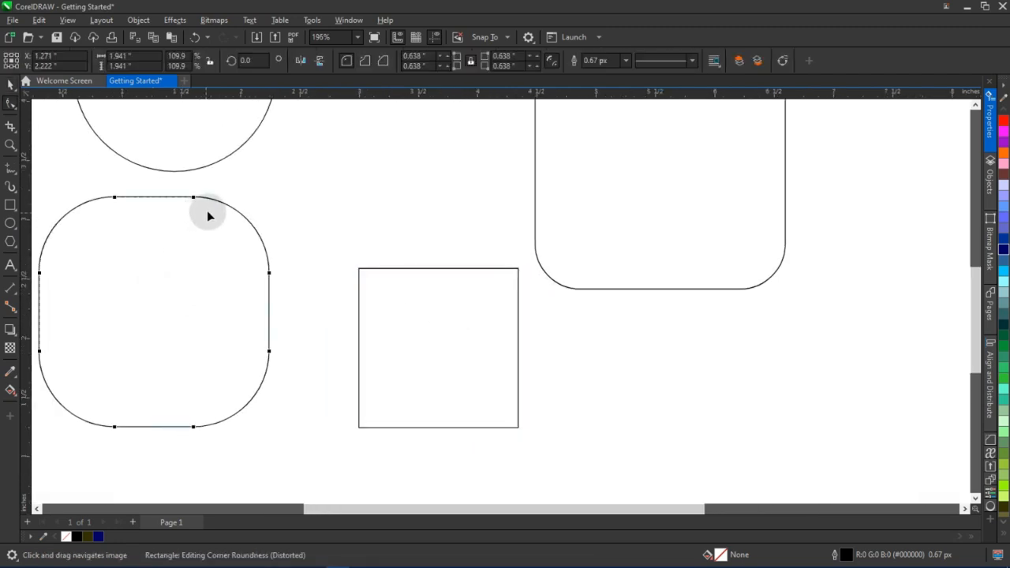
drag(193, 199, 214, 198)
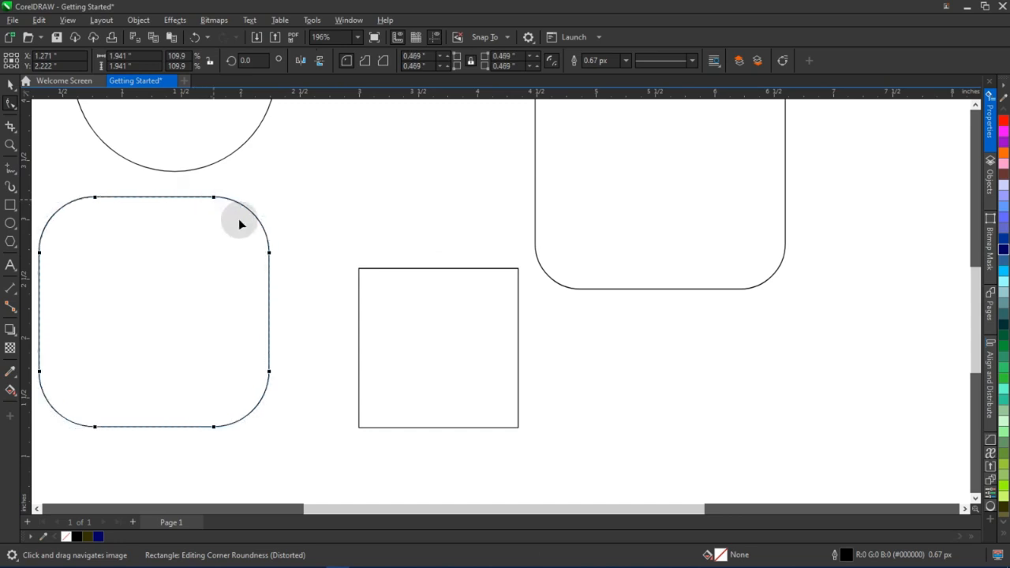
Add a node at the middle of the curve square's top edge
click(407, 306)
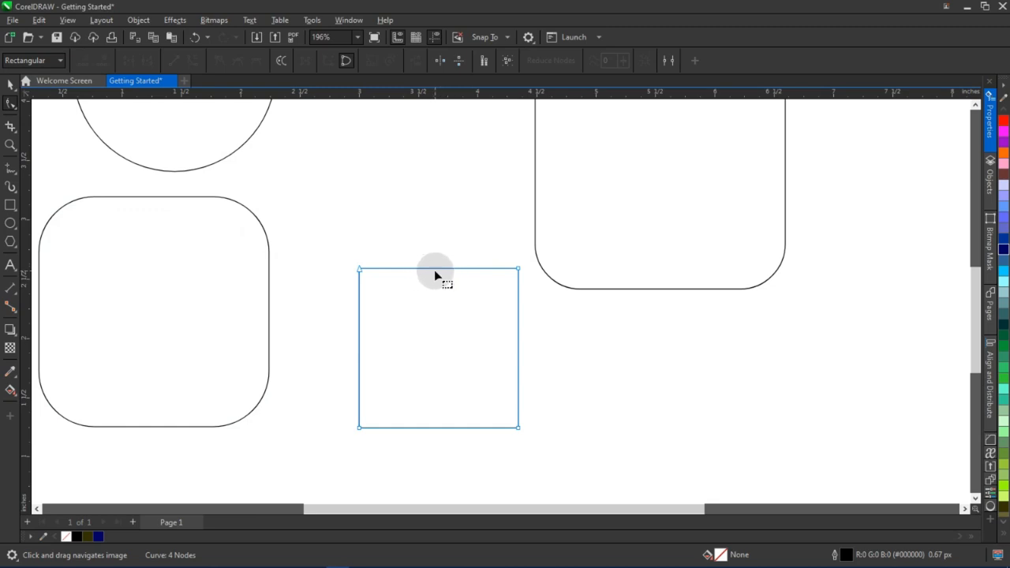
scroll(434, 271, up, 3)
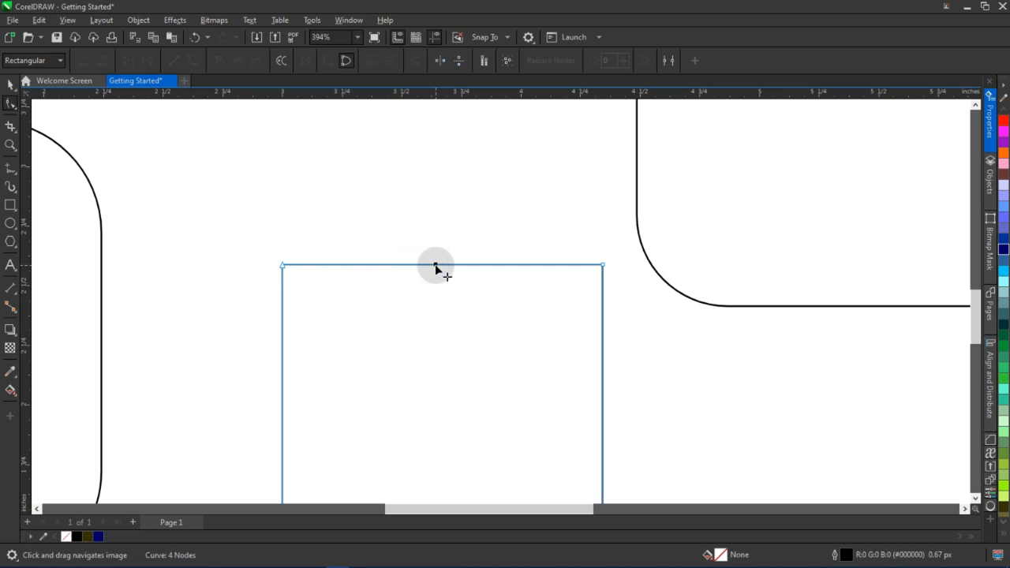
double_click(437, 266)
drag(421, 253, 454, 290)
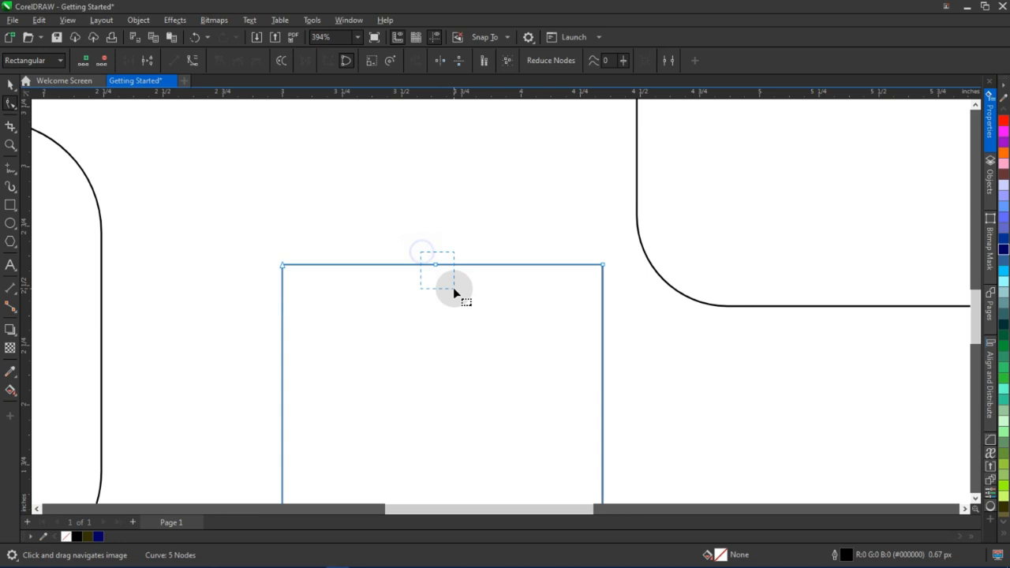
scroll(445, 280, up, 3)
scroll(438, 280, down, 2)
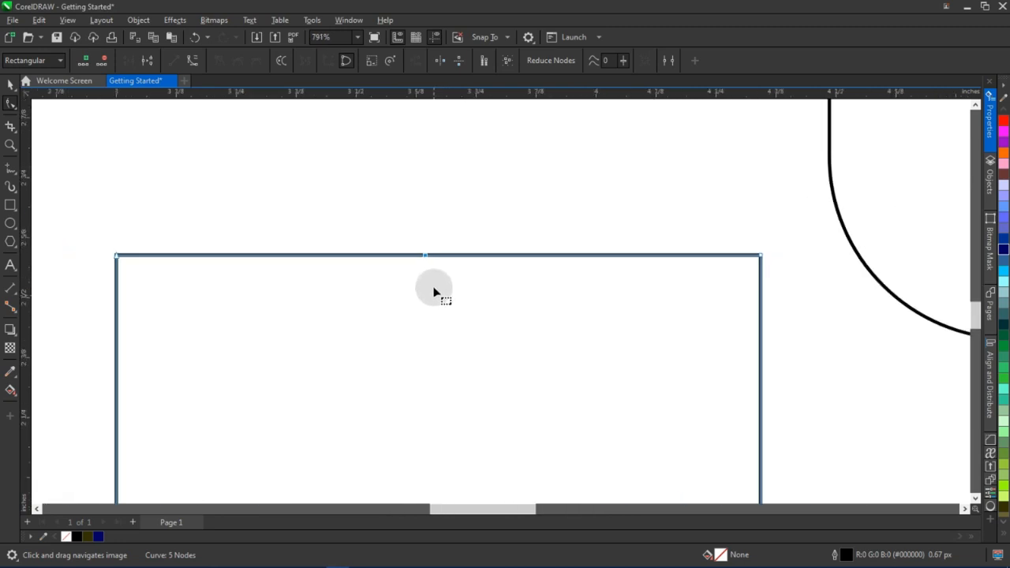
scroll(430, 296, down, 1)
drag(431, 297, 428, 232)
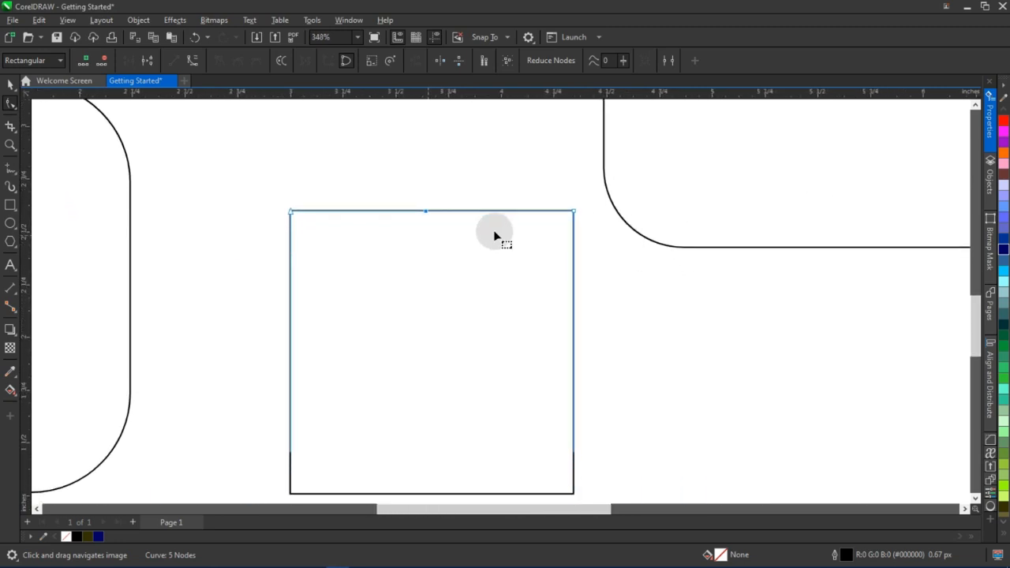
Remove the curve square's two top corner nodes to turn it into a triangle
double_click(575, 210)
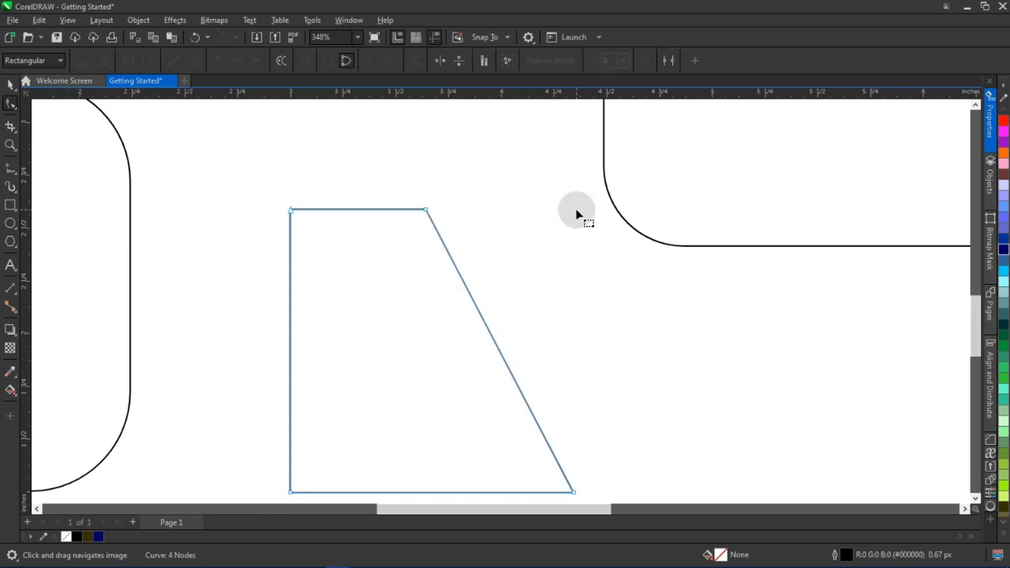
click(290, 211)
key(Delete)
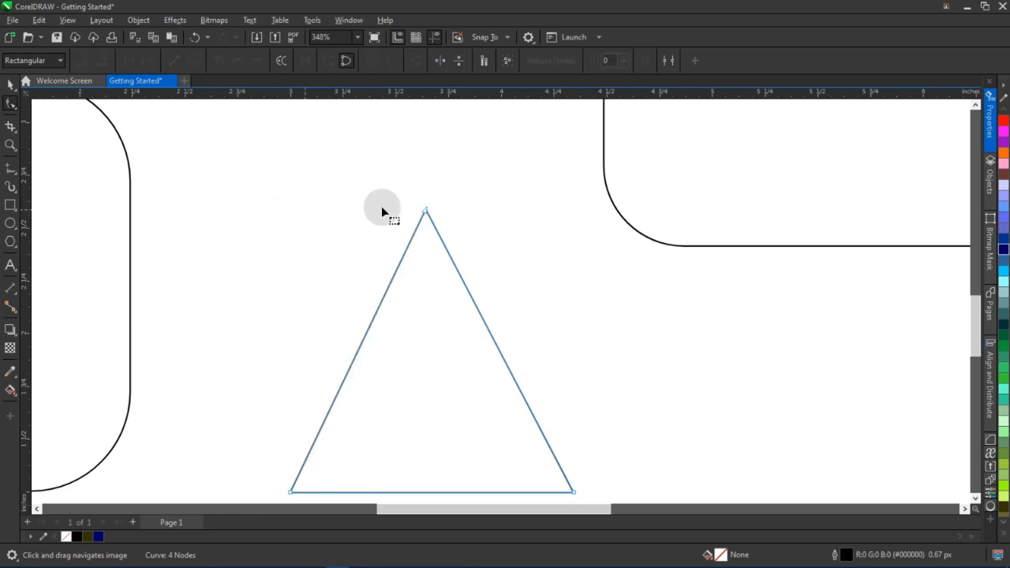
scroll(387, 230, down, 2)
key(space)
scroll(465, 358, down, 2)
scroll(463, 357, down, 2)
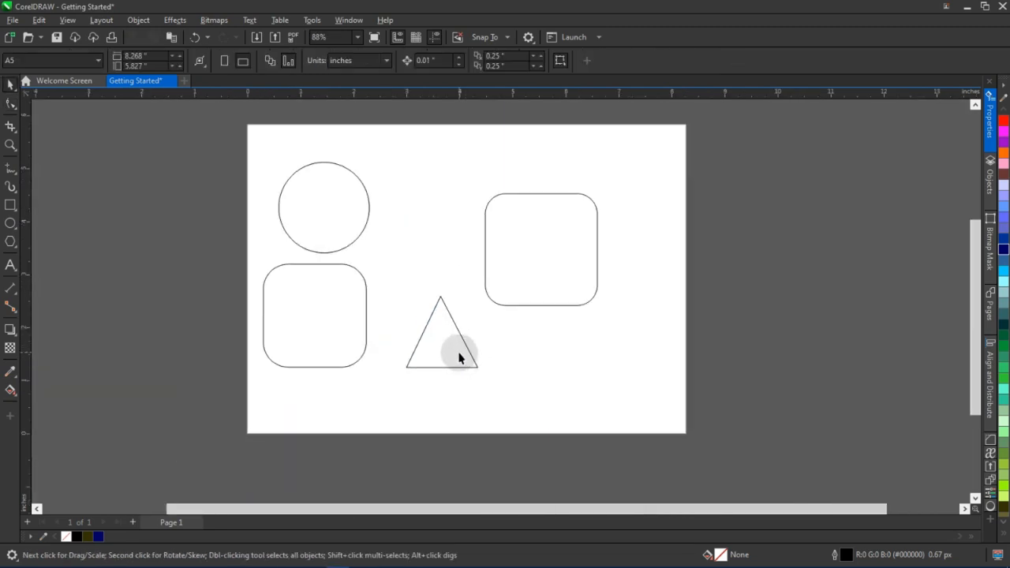
scroll(460, 355, up, 4)
click(459, 352)
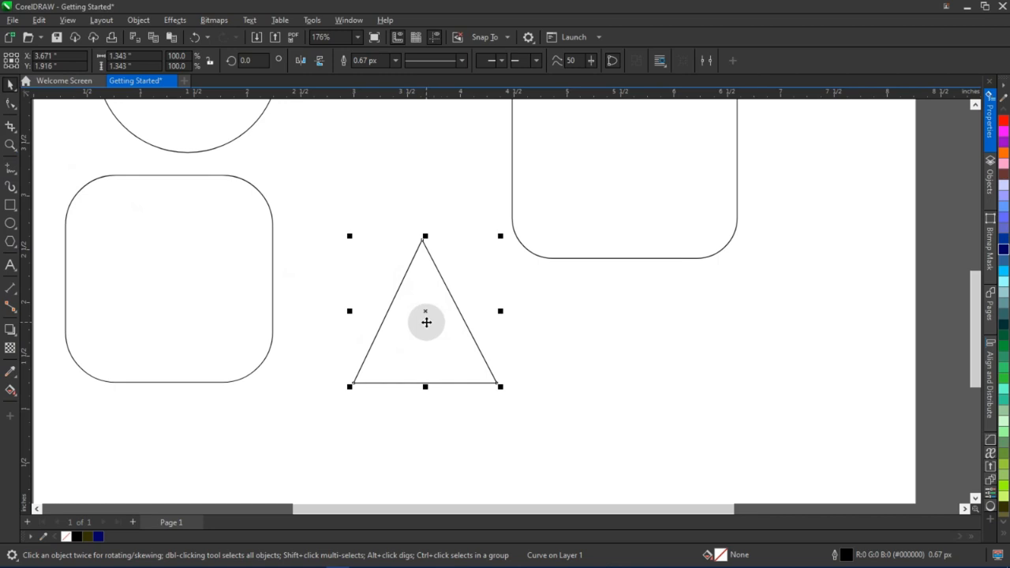
Convert the rounded square beneath the circle to curves
click(200, 288)
key(h)
drag(207, 292, 340, 303)
key(F10)
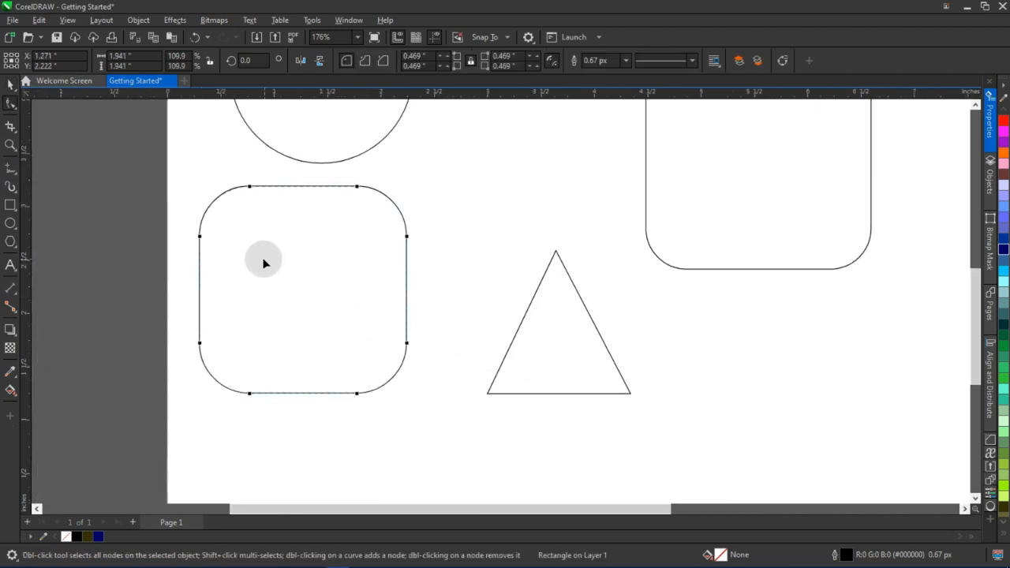
scroll(263, 261, up, 1)
key(space)
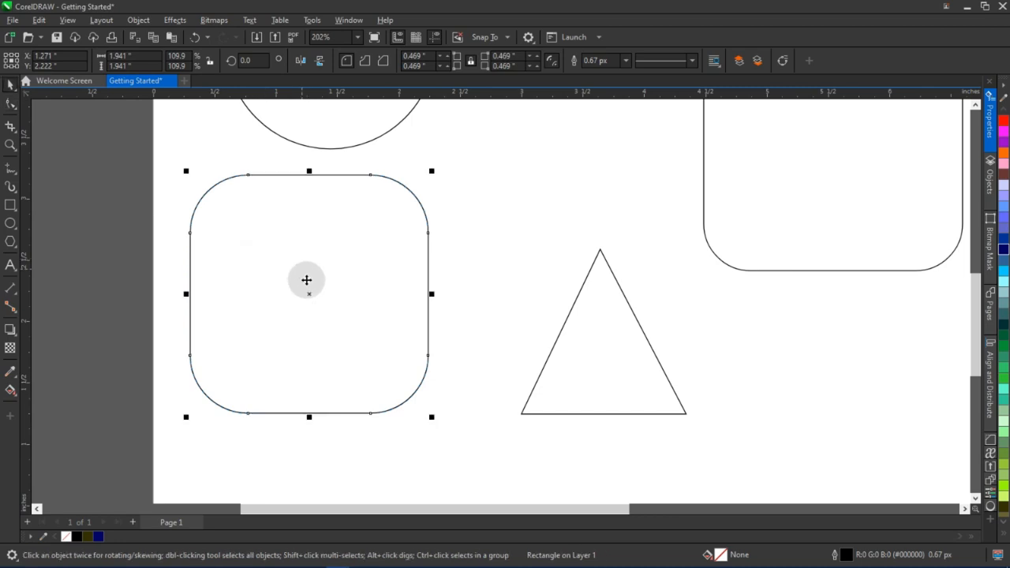
right_click(306, 280)
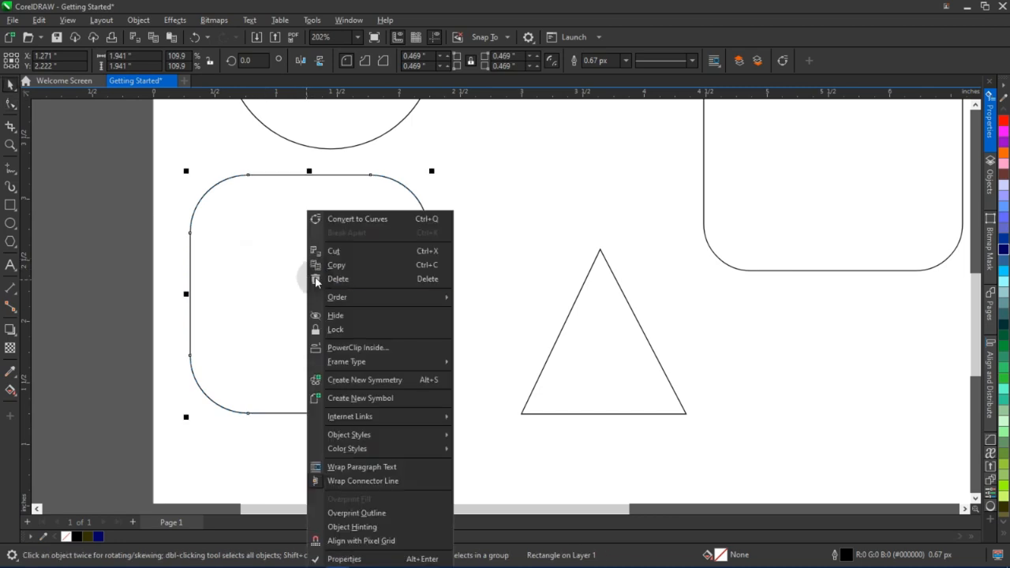
click(332, 220)
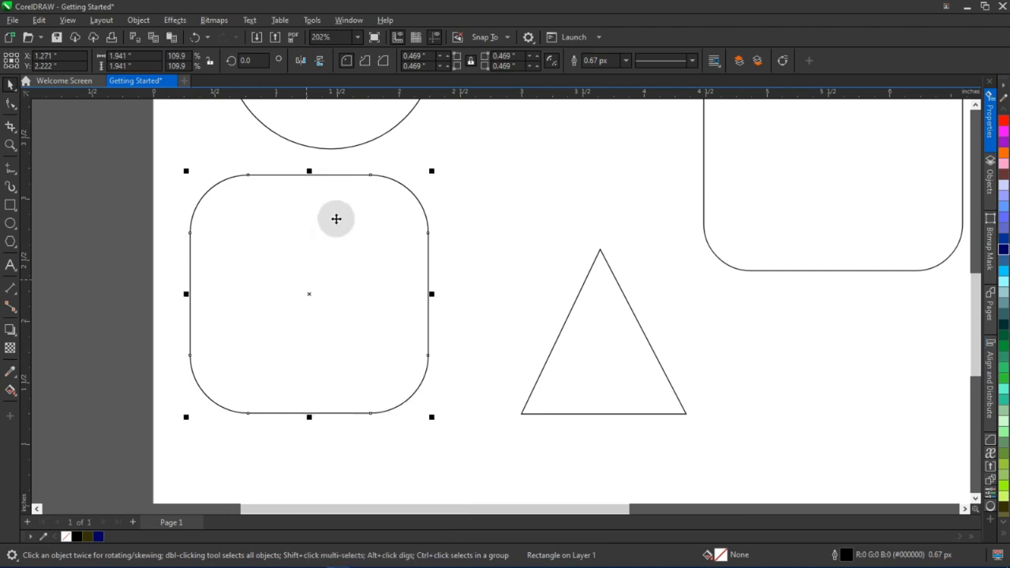
Add a node at the middle of its bottom edge and pull it upward to form a notch
click(10, 106)
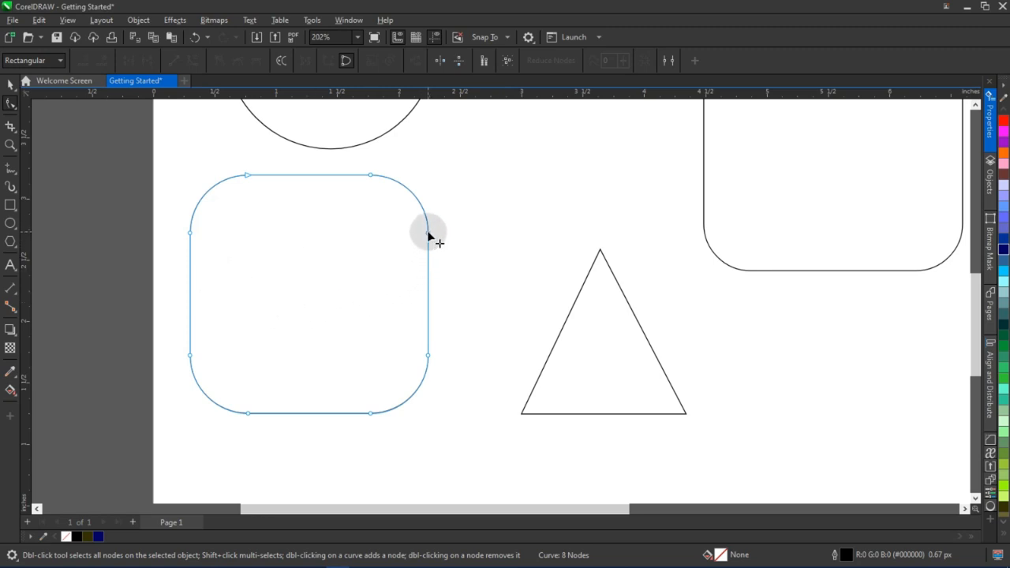
double_click(305, 414)
drag(305, 414, 310, 361)
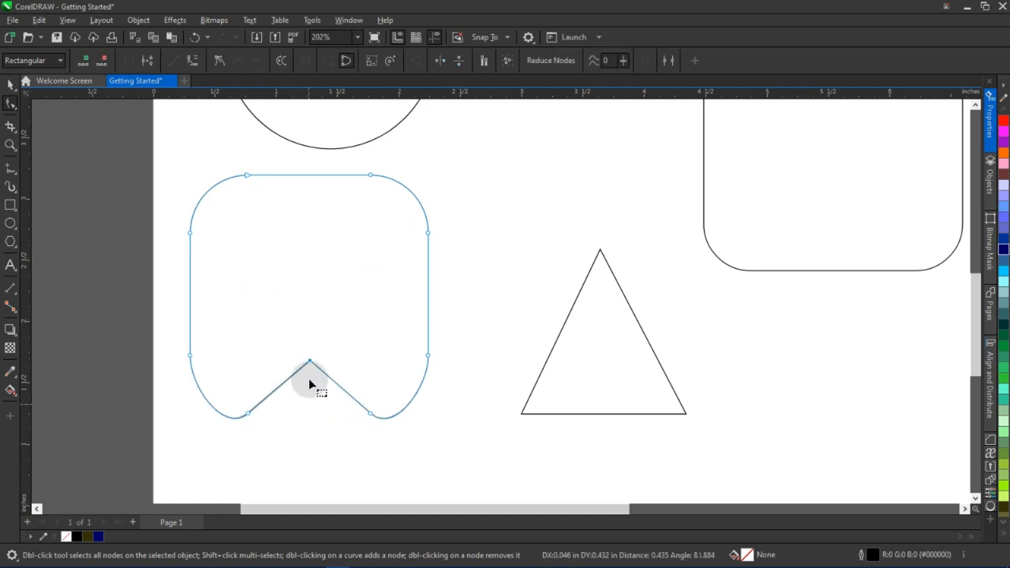
Add a node at the middle of the notched shape's left edge and pull it inward
double_click(190, 295)
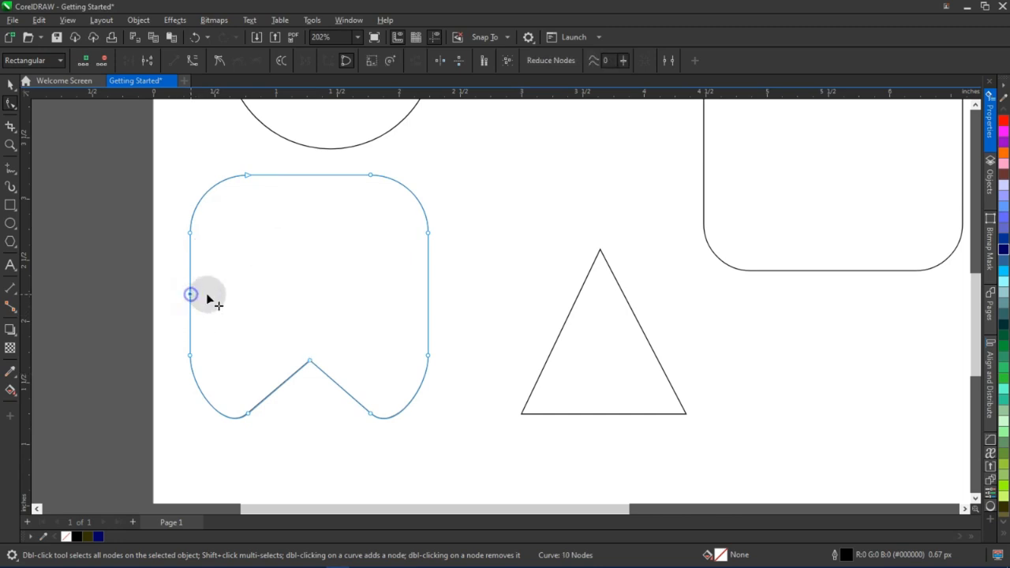
drag(190, 294, 220, 295)
key(space)
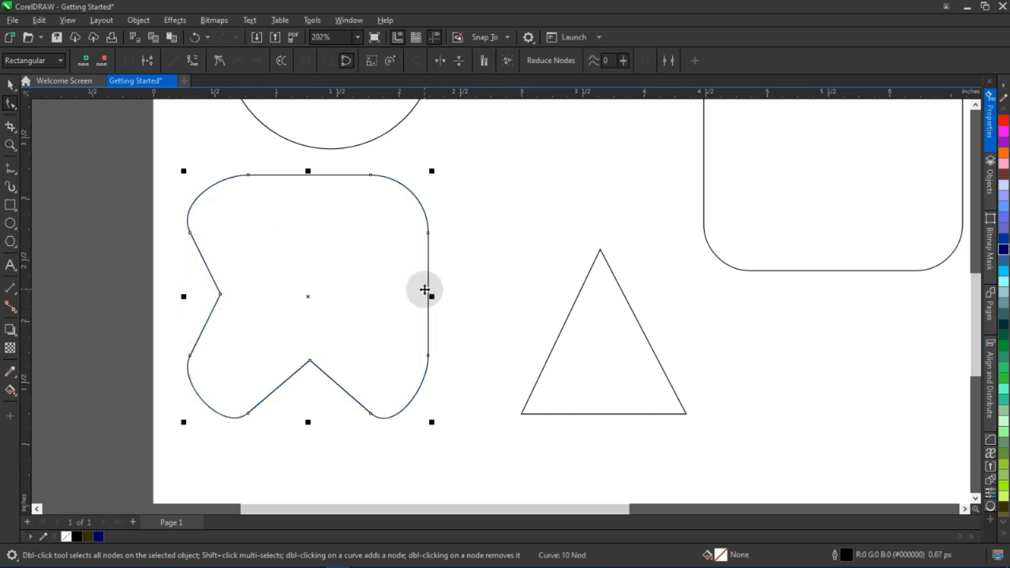
Delete the notched shape
scroll(327, 363, down, 1)
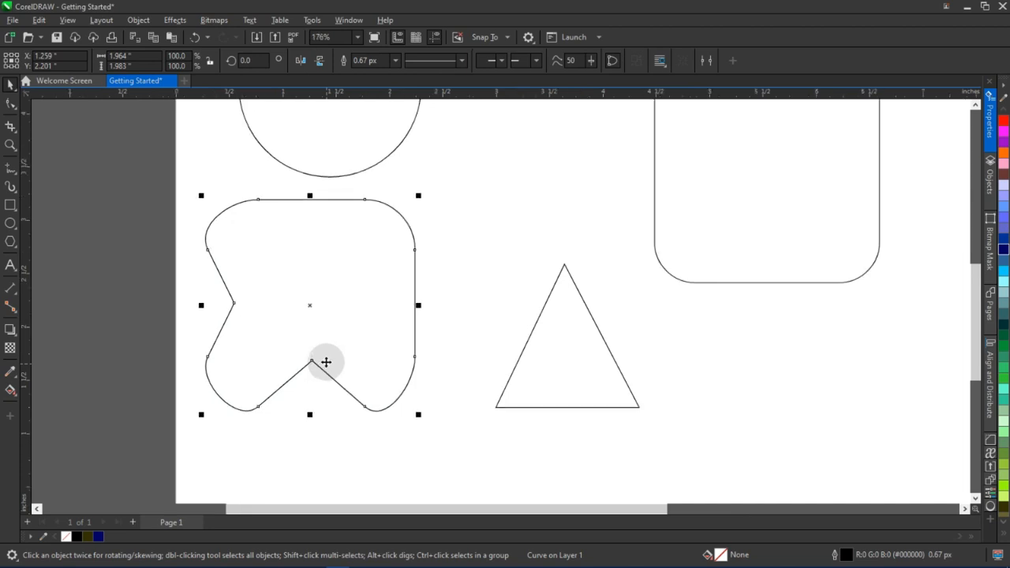
key(Delete)
scroll(377, 286, down, 4)
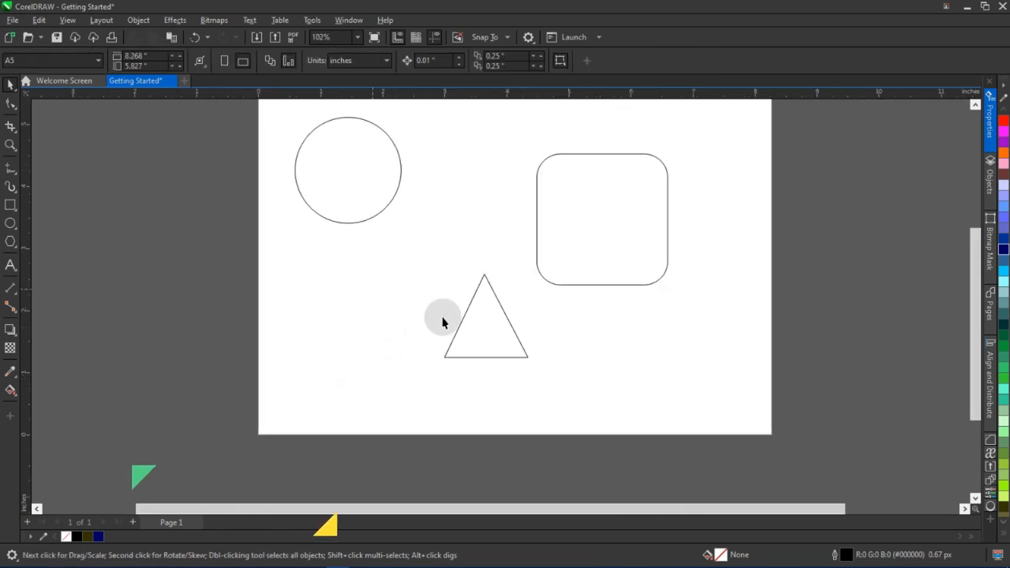
Move the triangle to the left, below the circle
click(511, 338)
drag(483, 327, 356, 310)
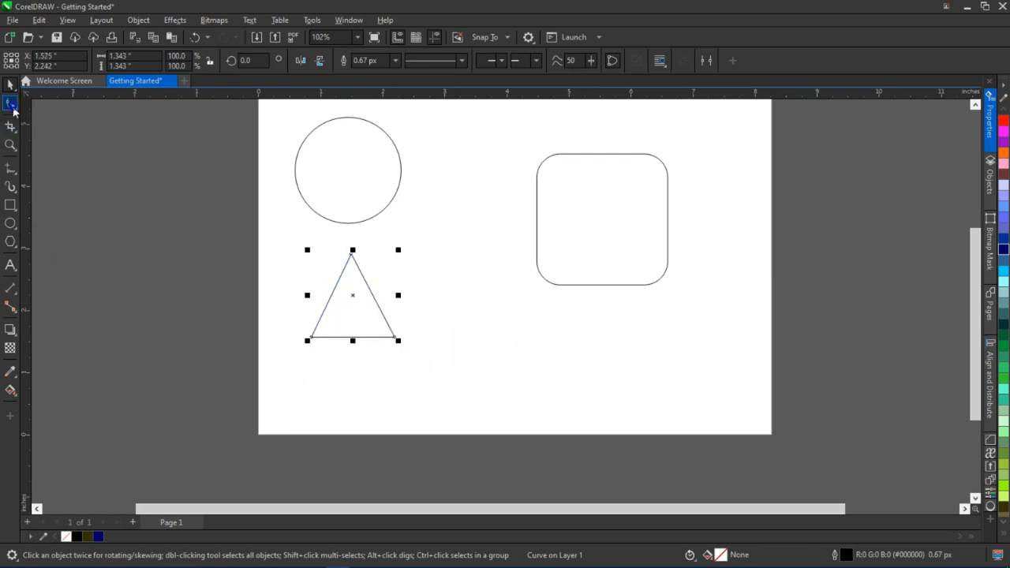
click(13, 109)
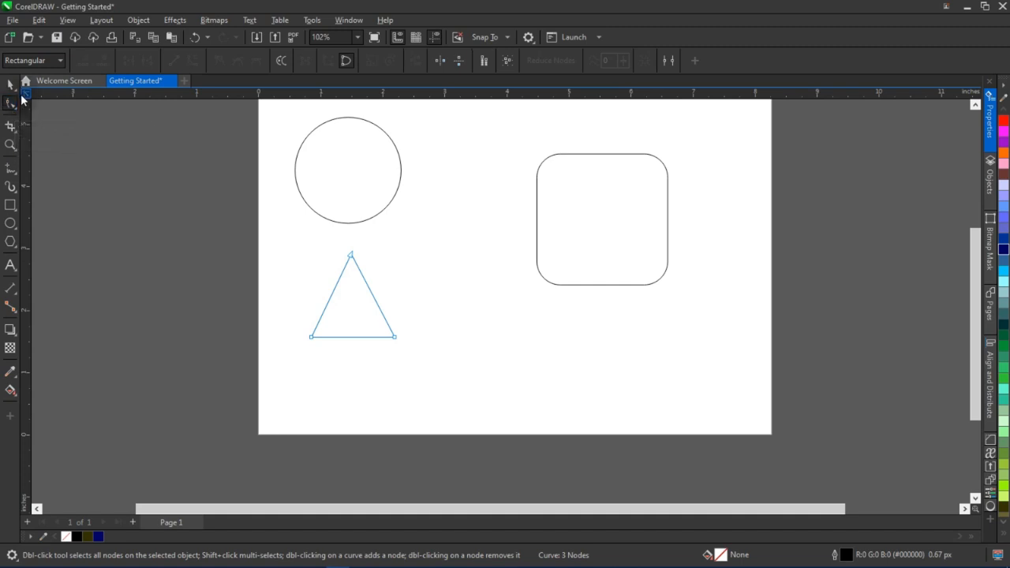
click(11, 85)
Draw a five-sided polygon about 1.6 by 1.5 inches beside the triangle and nudge it into place
click(399, 216)
drag(374, 308, 311, 322)
drag(408, 265, 375, 256)
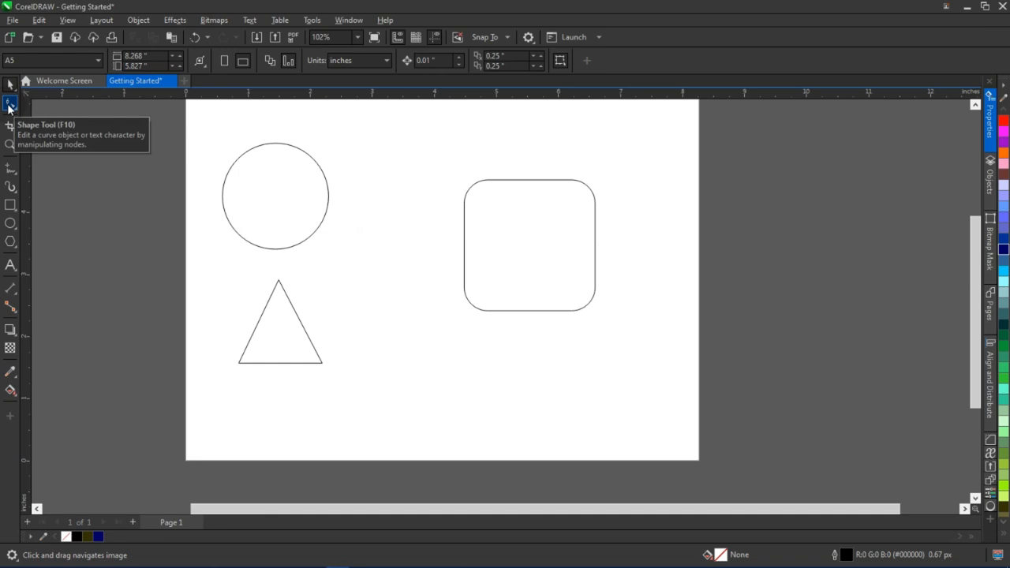
click(11, 242)
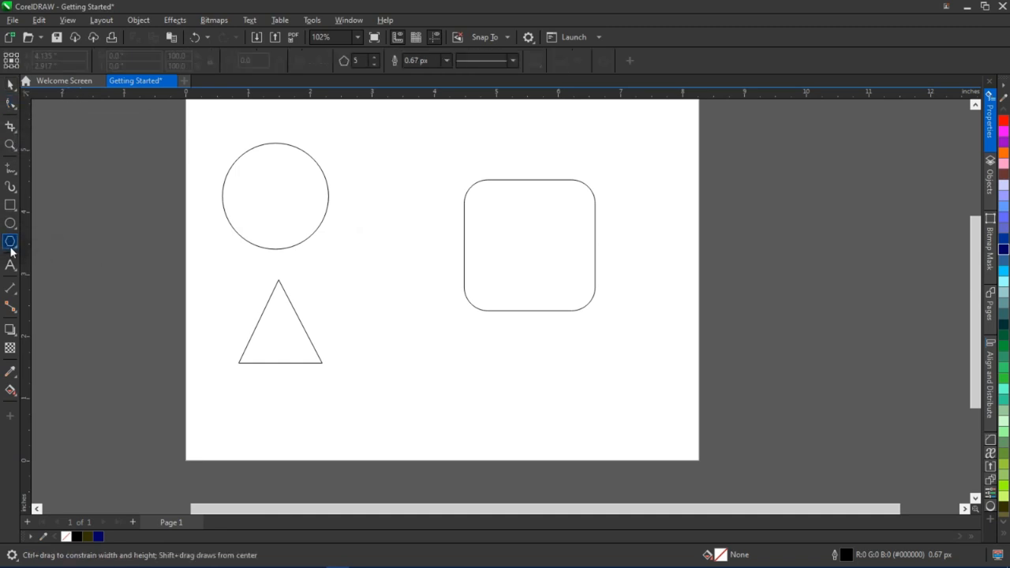
drag(386, 296, 469, 390)
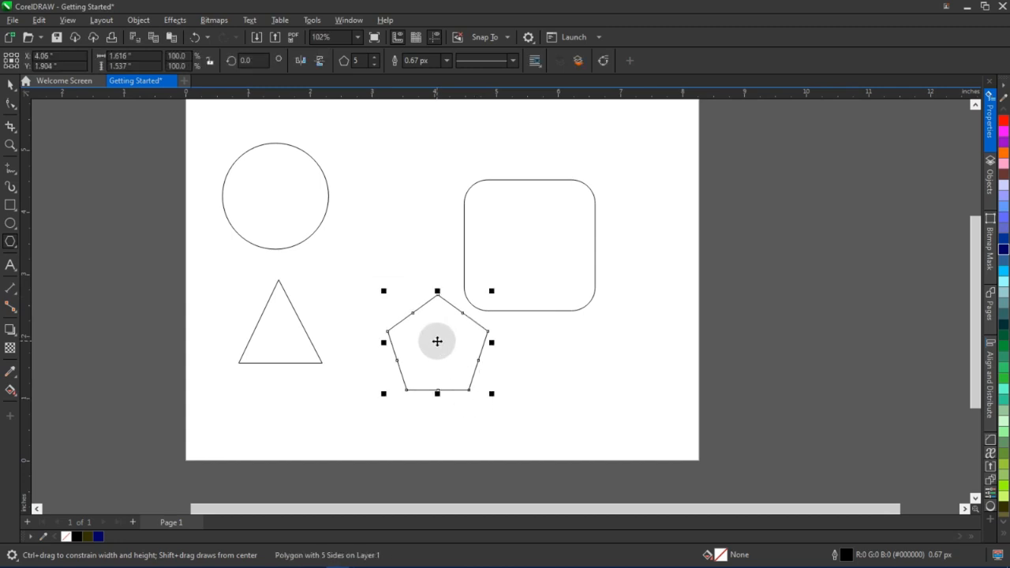
drag(437, 341, 416, 333)
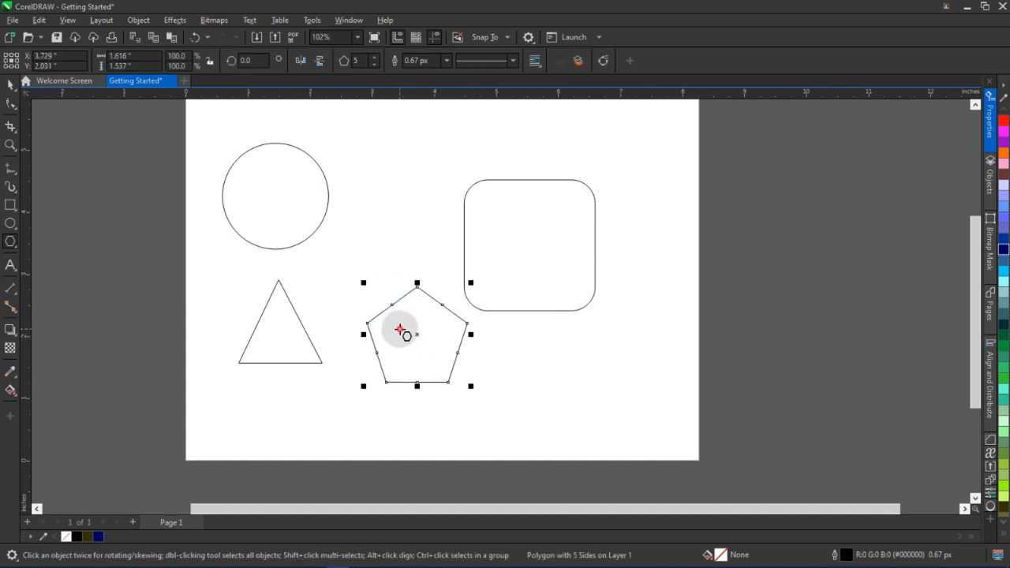
Convert the pentagon to curves
right_click(400, 330)
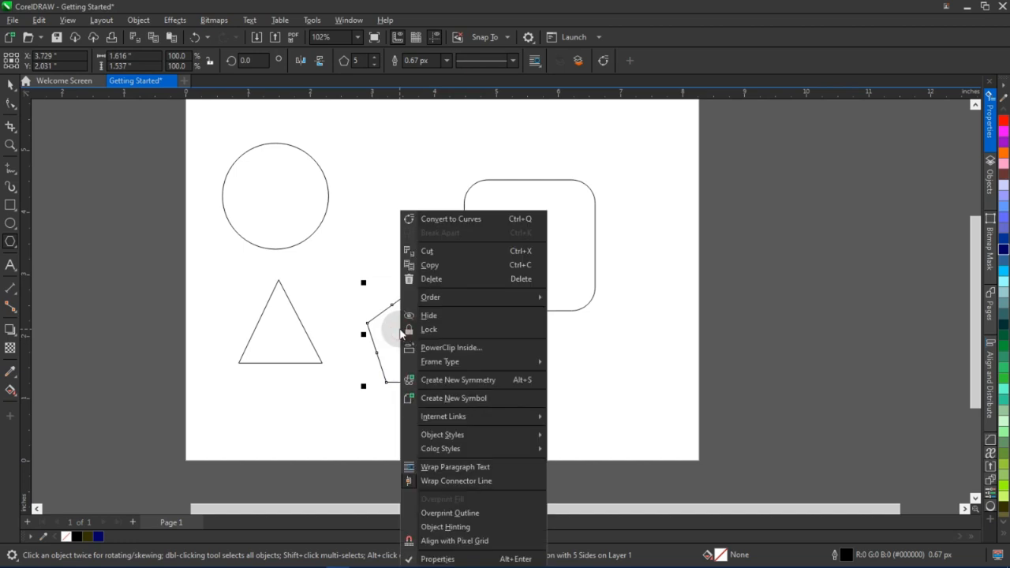
click(487, 219)
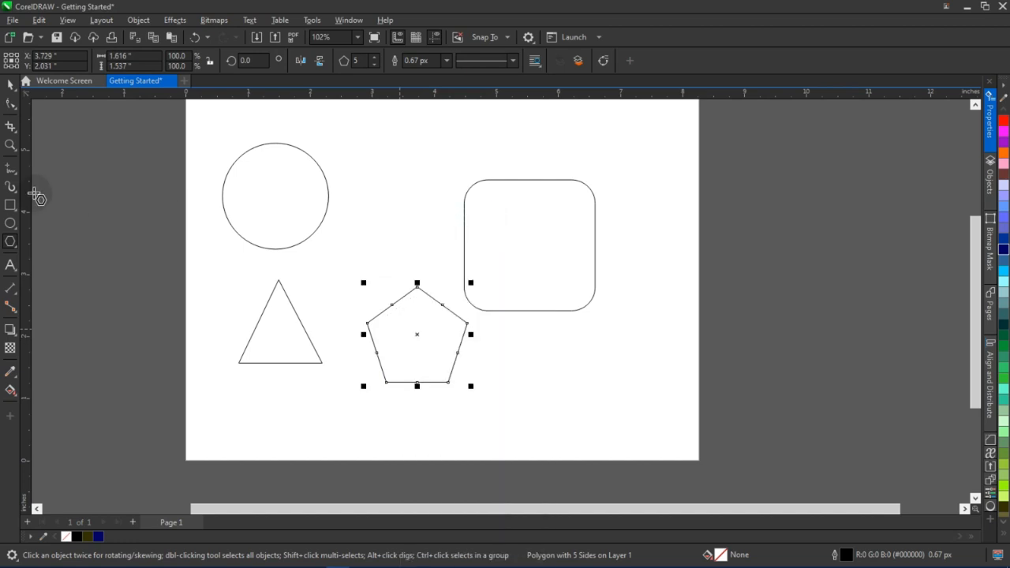
click(10, 104)
scroll(452, 404, up, 3)
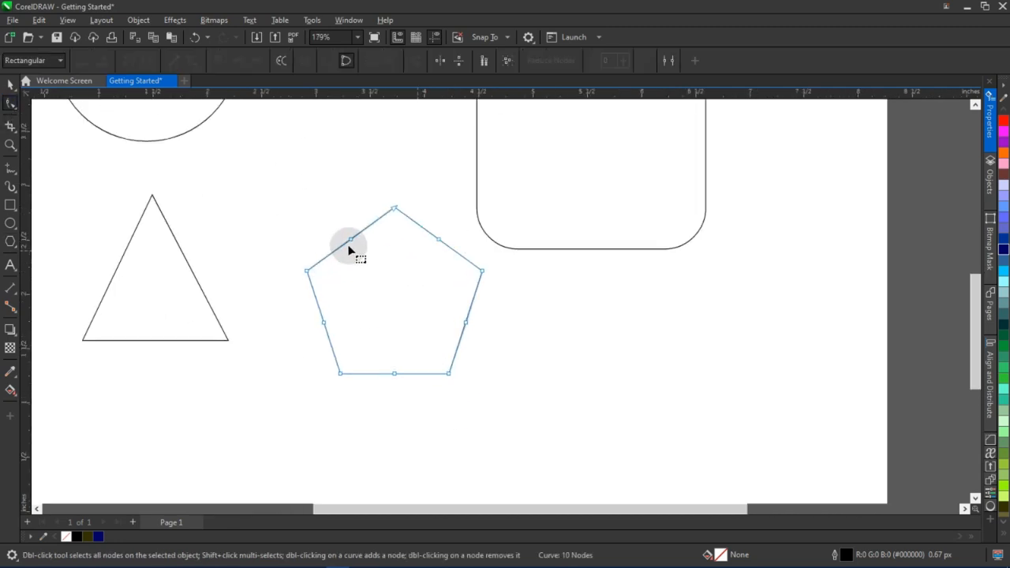
Select and delete several of the pentagon's nodes, then undo the deletion
click(351, 240)
click(344, 267)
scroll(456, 272, up, 1)
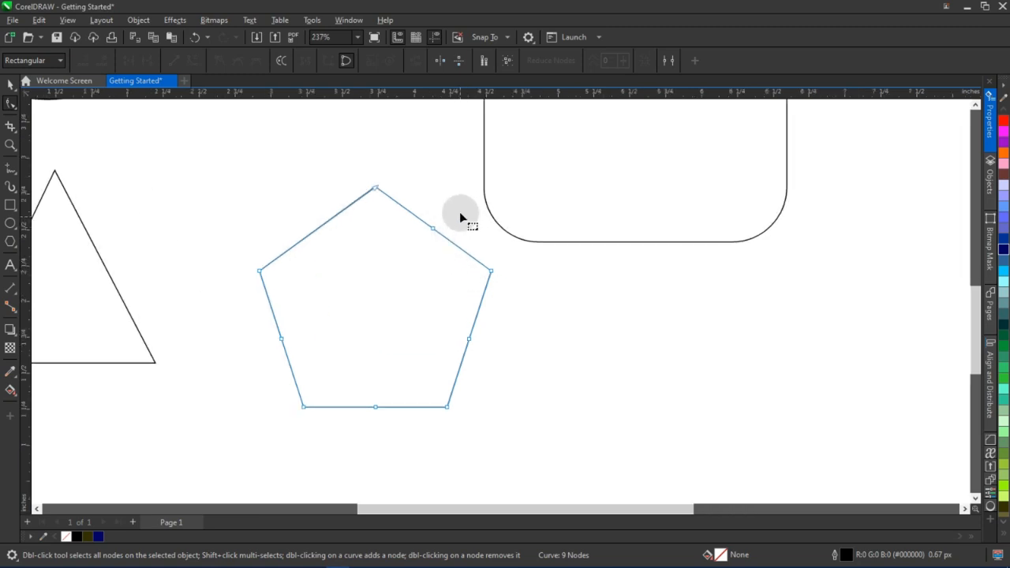
click(433, 229)
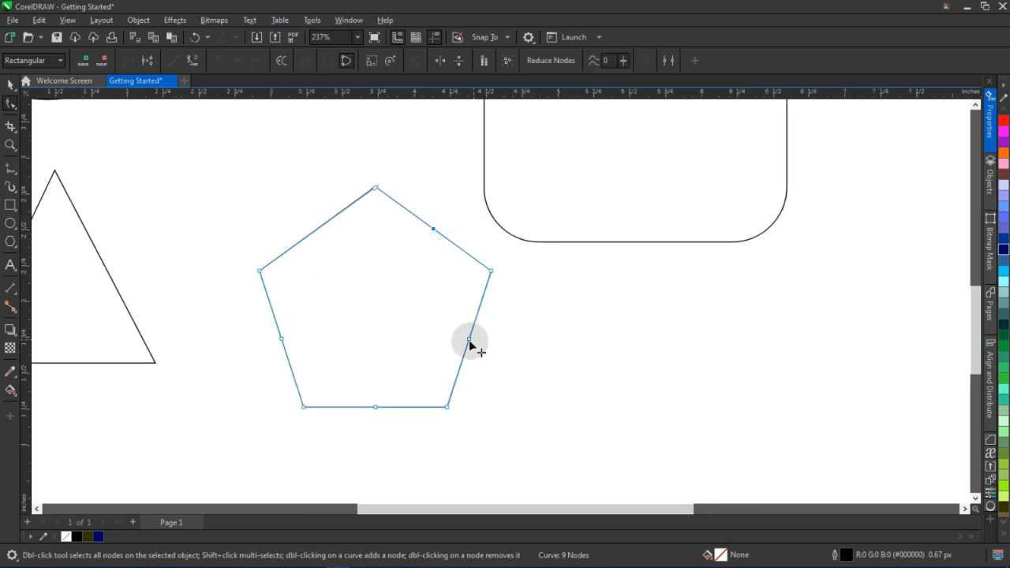
click(470, 341)
click(303, 407)
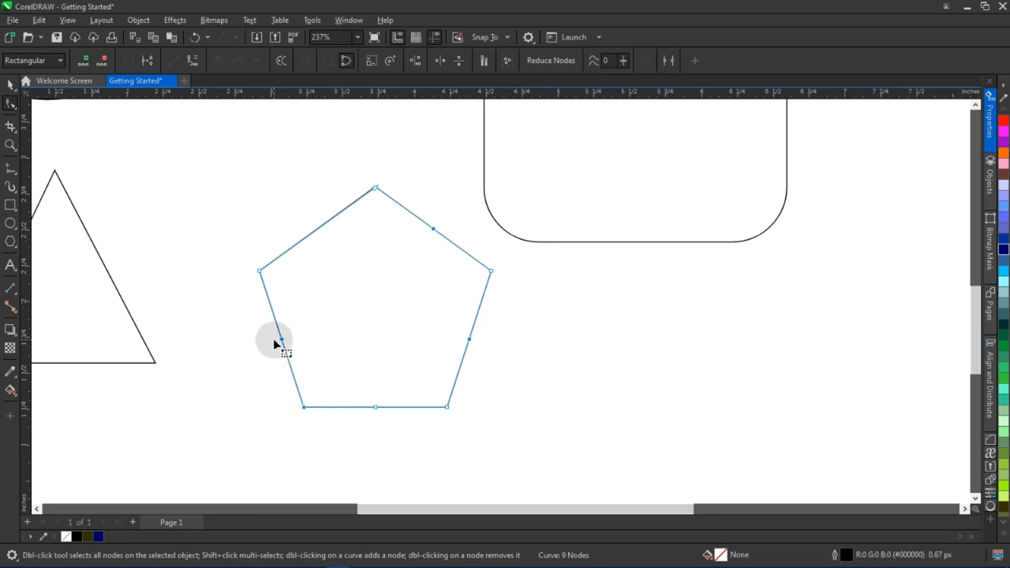
key(Delete)
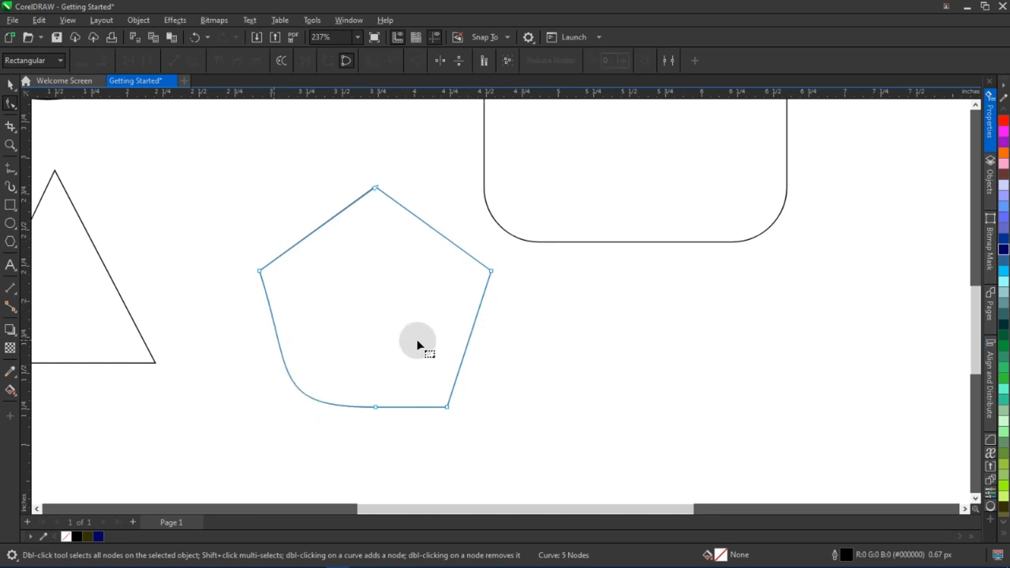
key(ctrl+z)
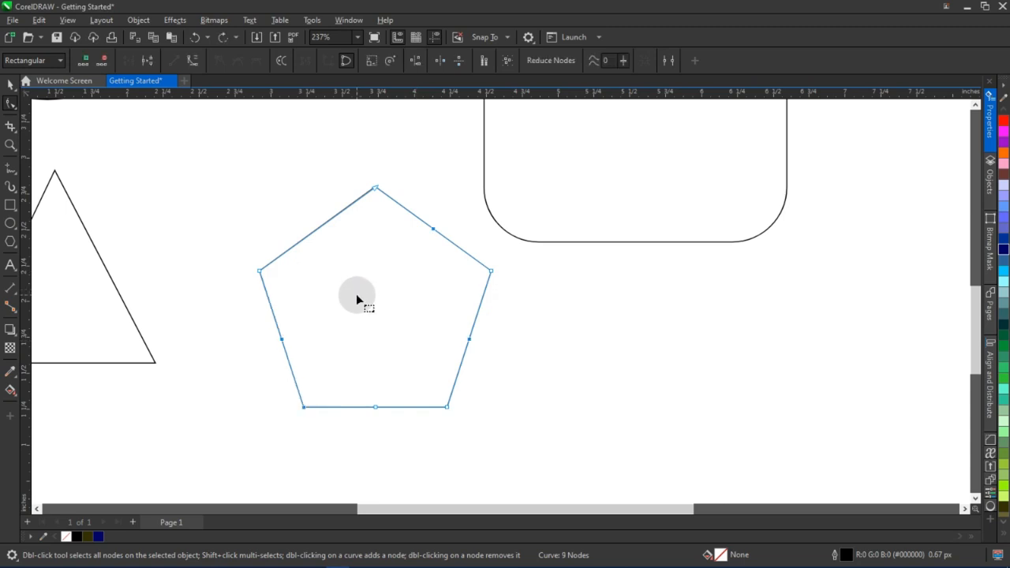
Remove the pentagon's edge-midpoint nodes and its lower-left corner node to leave a four-sided shape
click(433, 230)
key(Delete)
double_click(469, 338)
double_click(281, 339)
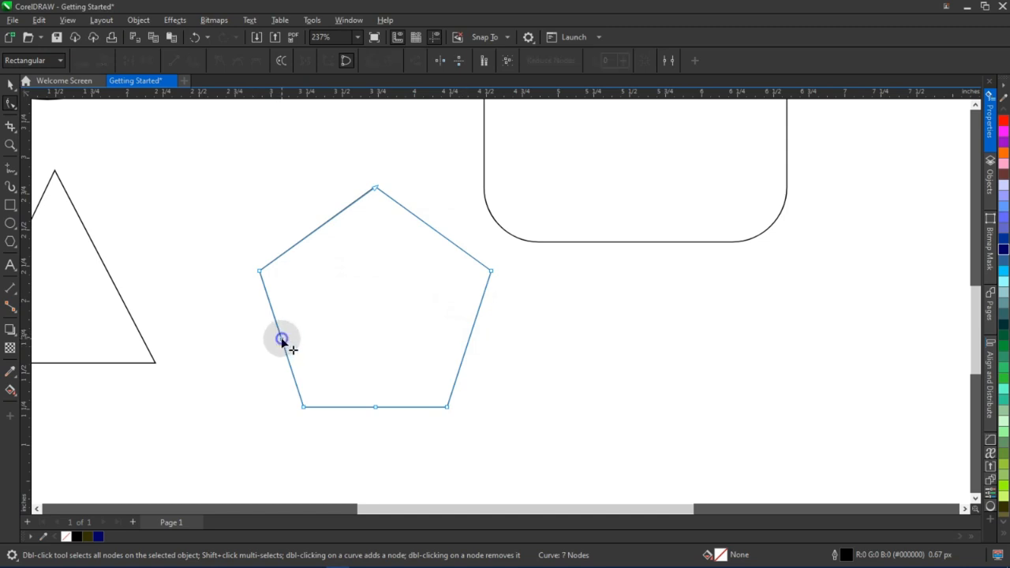
double_click(375, 407)
double_click(304, 407)
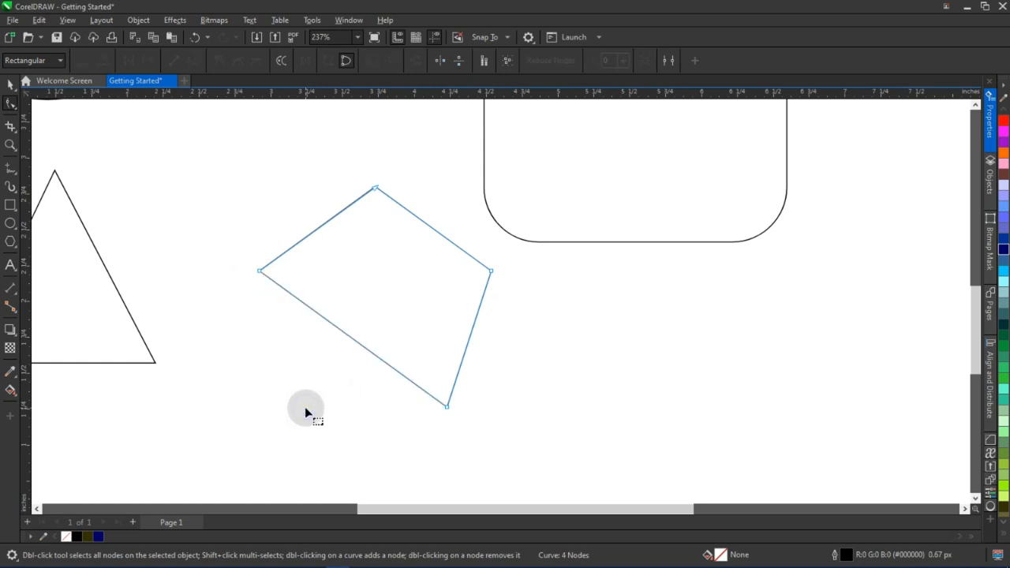
key(space)
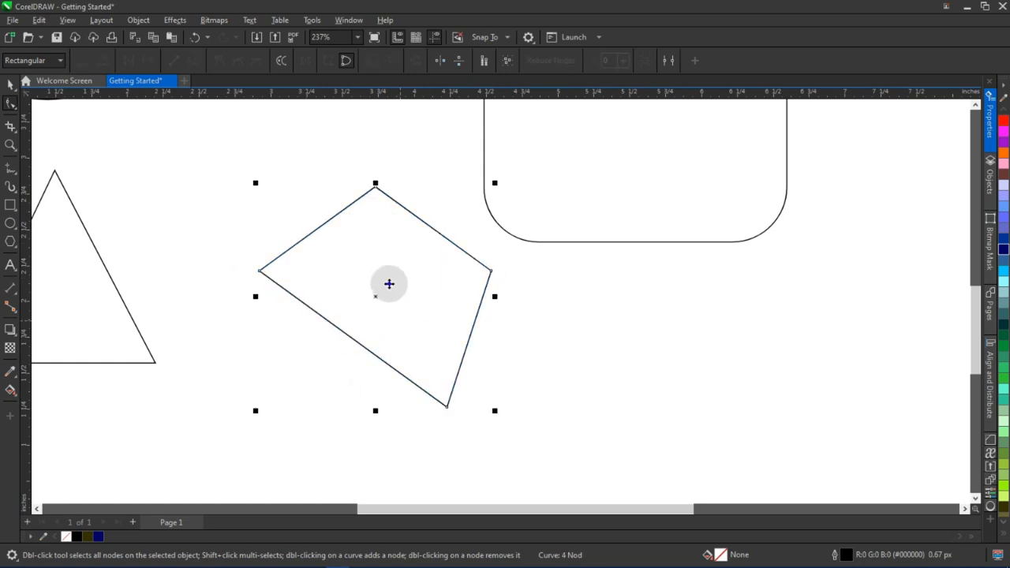
Rotate the four-sided shape about 31 degrees so it sits as a trapezoid on a horizontal base
click(446, 392)
click(400, 356)
scroll(401, 354, down, 1)
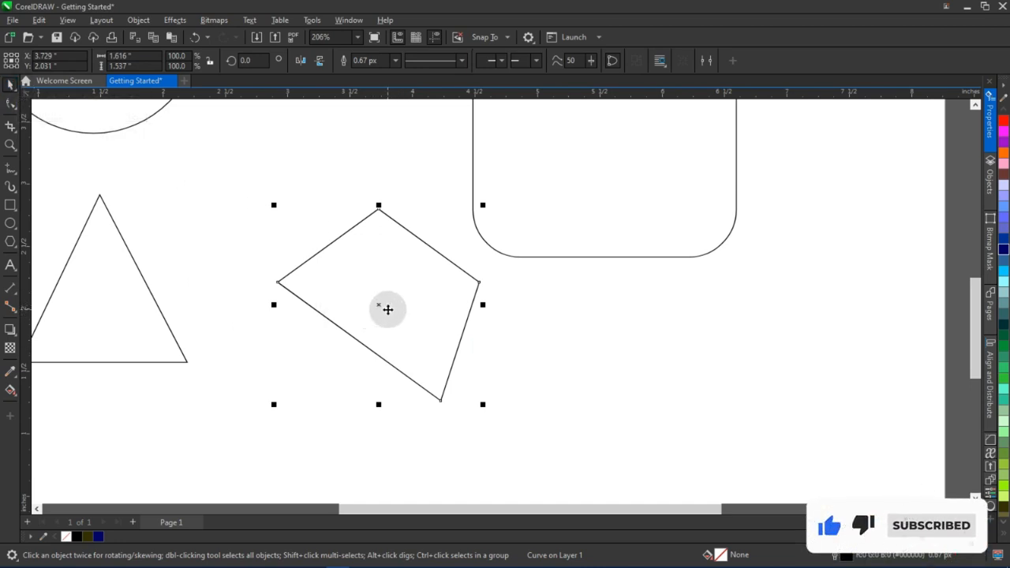
click(387, 309)
click(387, 310)
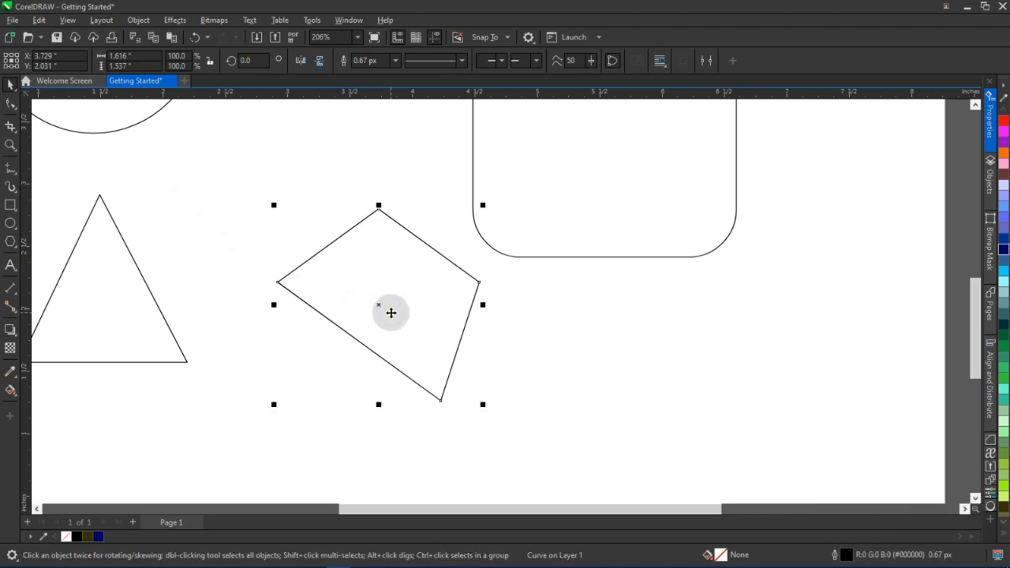
scroll(391, 319, down, 1)
scroll(397, 317, up, 1)
click(611, 351)
click(424, 319)
click(516, 331)
click(384, 303)
click(547, 310)
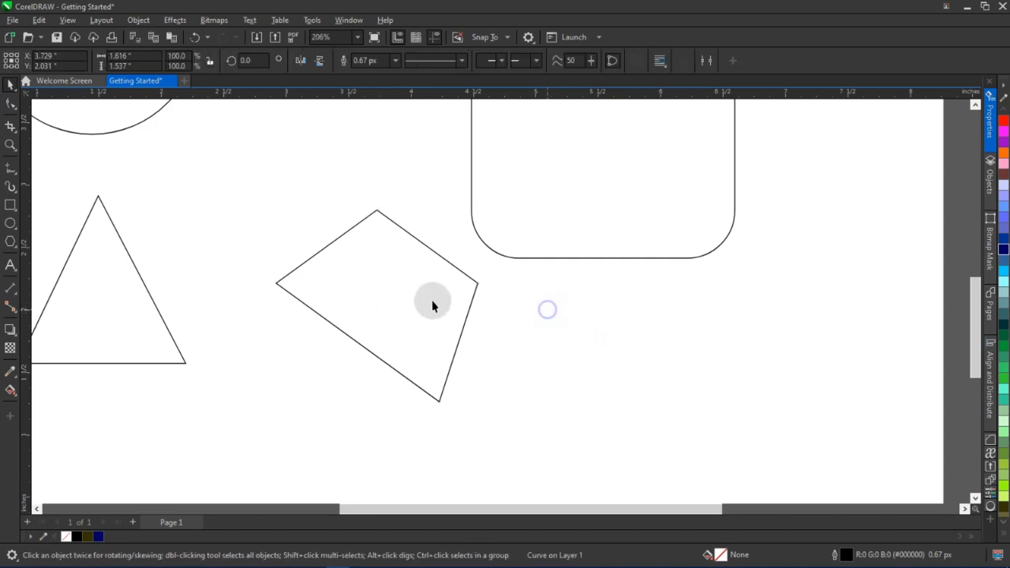
click(428, 301)
click(386, 308)
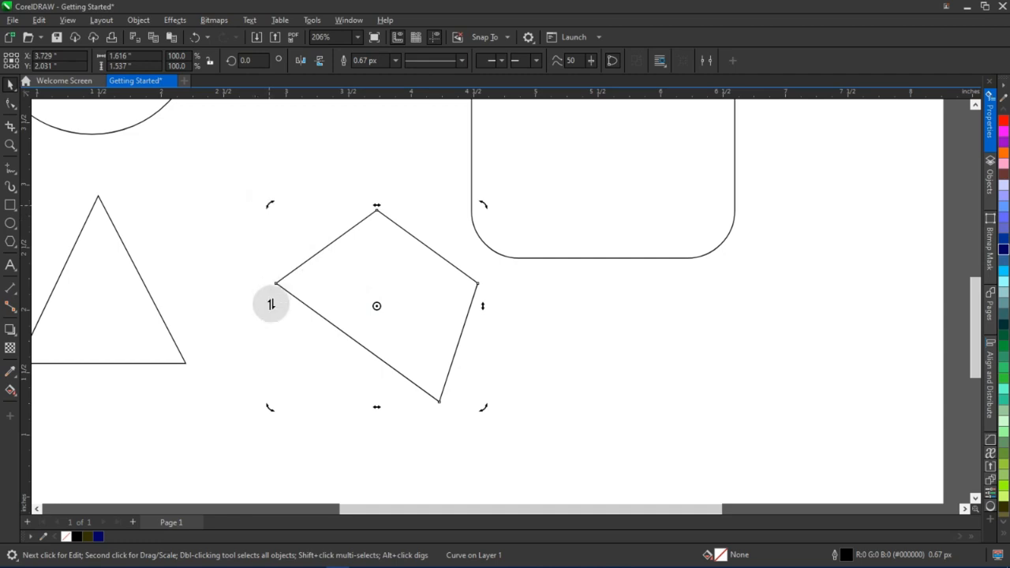
drag(271, 304, 265, 259)
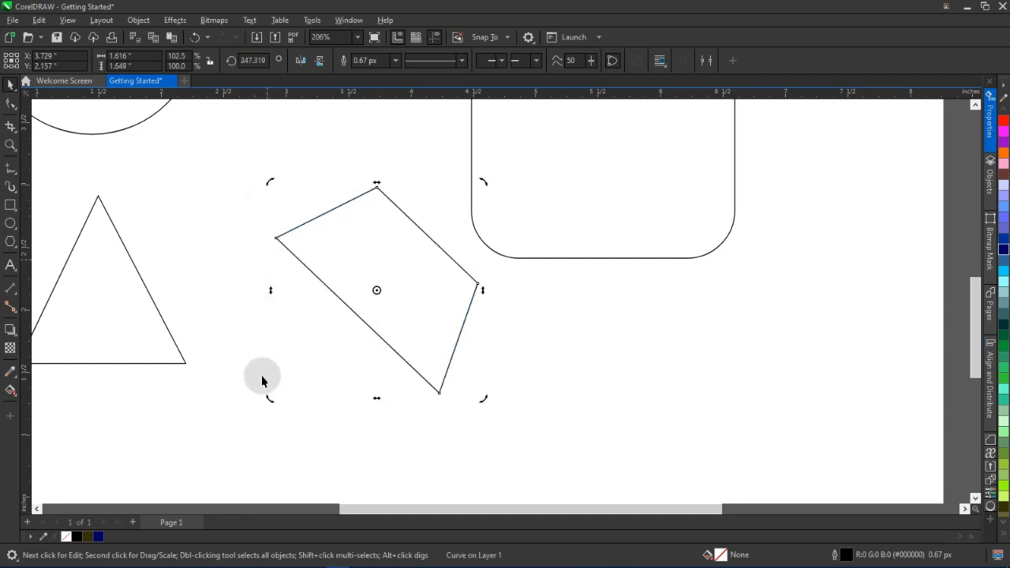
drag(274, 402, 376, 420)
Move the trapezoid slightly lower on the page
click(518, 386)
click(379, 255)
drag(379, 255, 374, 305)
scroll(375, 305, down, 1)
scroll(365, 300, up, 2)
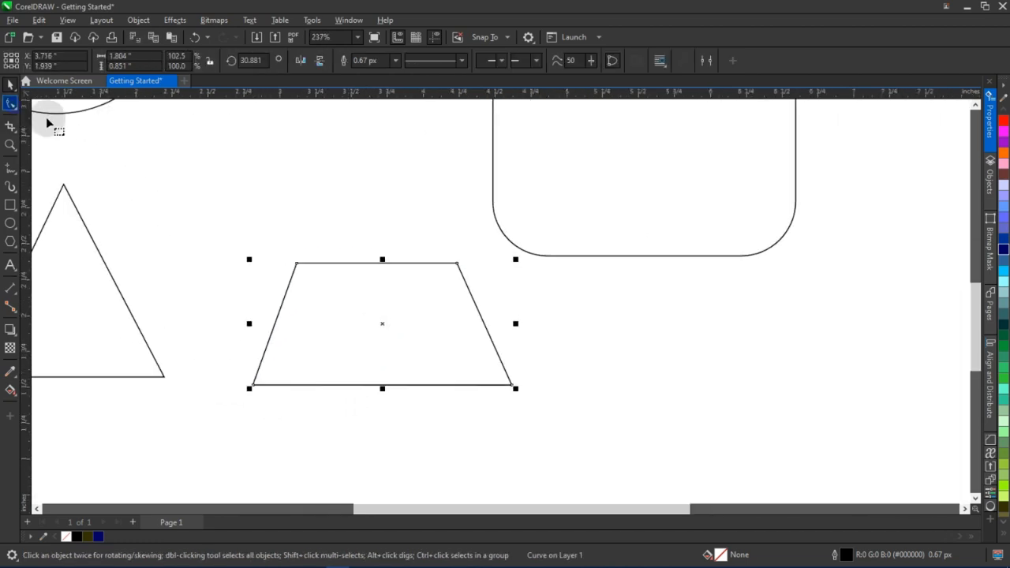
Drag the trapezoid's two top corner nodes inward to narrow its top edge
click(11, 104)
drag(297, 264, 328, 262)
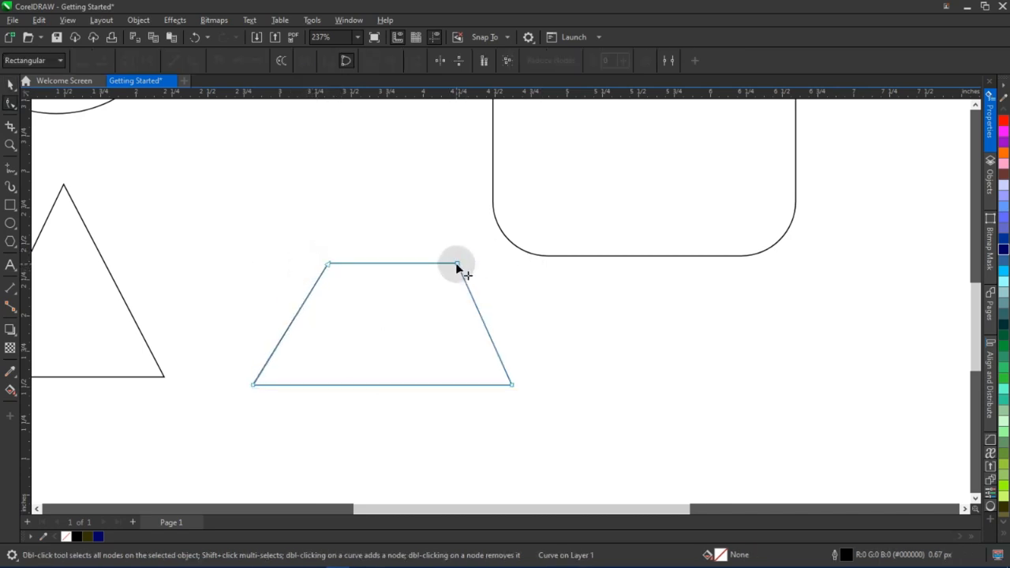
drag(456, 263, 449, 263)
key(space)
click(516, 267)
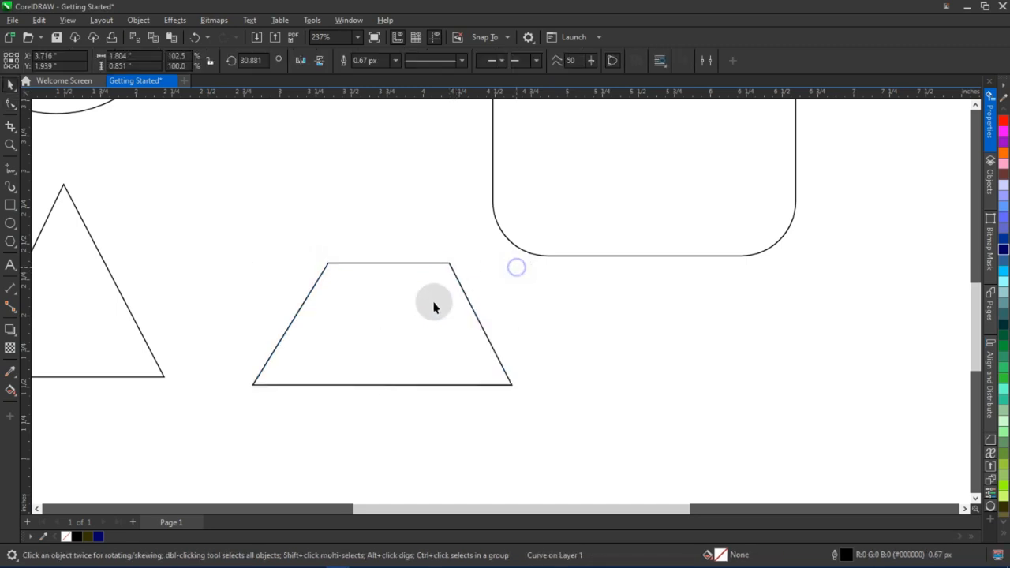
Delete the trapezoid, triangle, circle and rounded square to clear the page
scroll(431, 311, down, 4)
scroll(422, 313, up, 2)
click(434, 314)
scroll(435, 318, down, 2)
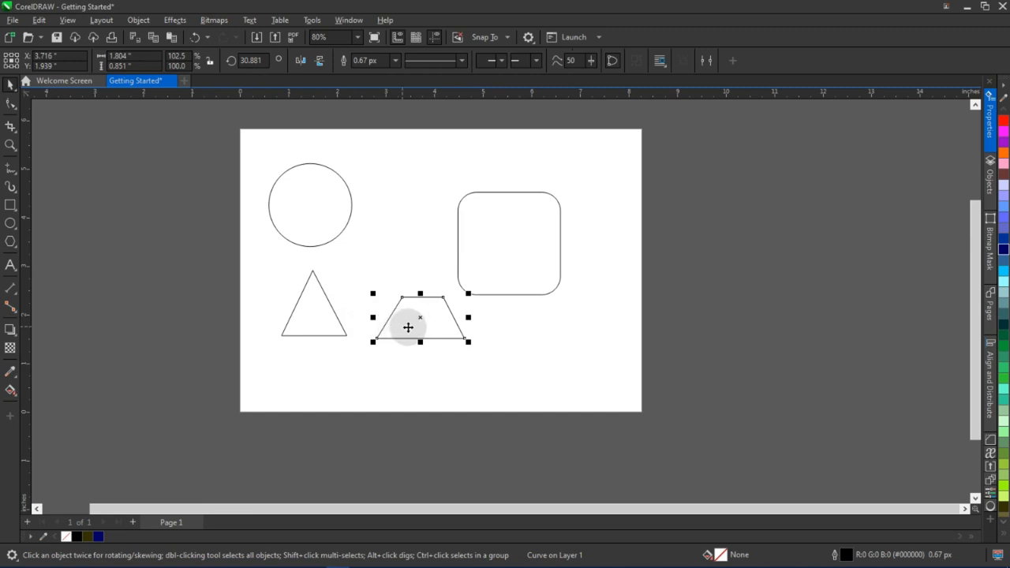
scroll(408, 326, up, 1)
key(Delete)
click(311, 302)
key(Delete)
click(338, 207)
key(Delete)
click(490, 226)
key(Delete)
drag(511, 228, 498, 246)
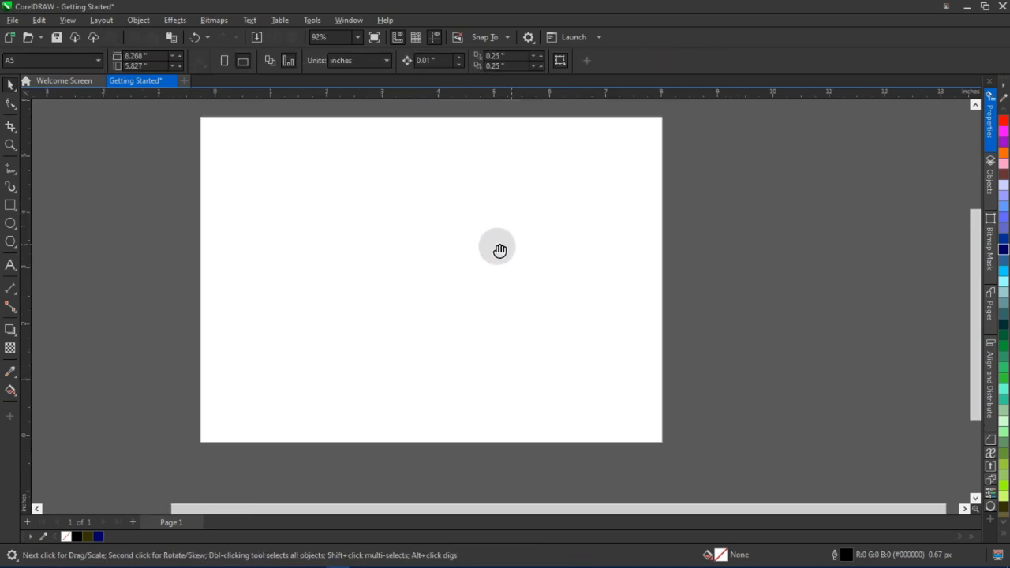
drag(268, 211, 268, 242)
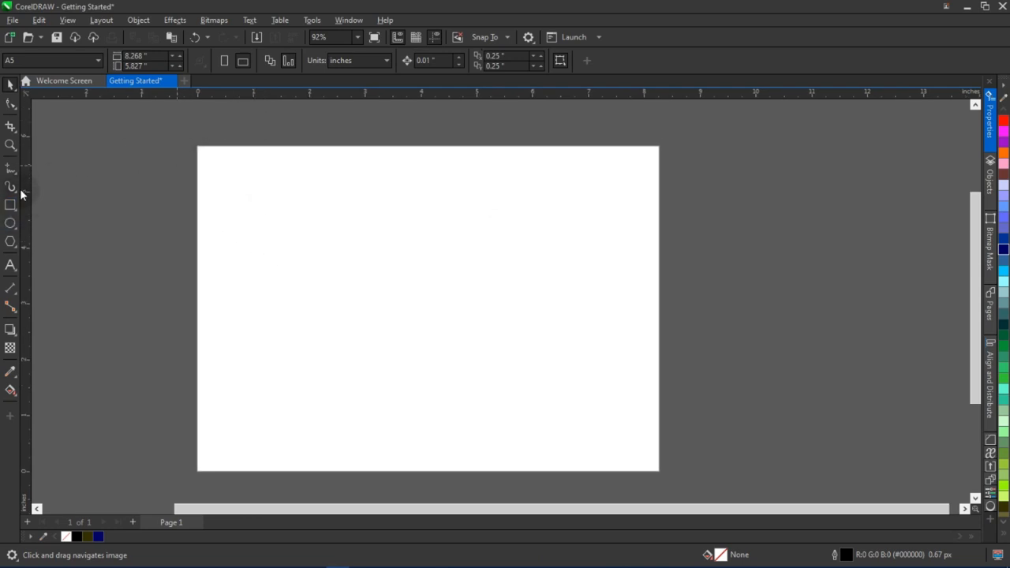
Draw a rectangle covering the whole page, about 8.3 by 5.9 inches
key(F6)
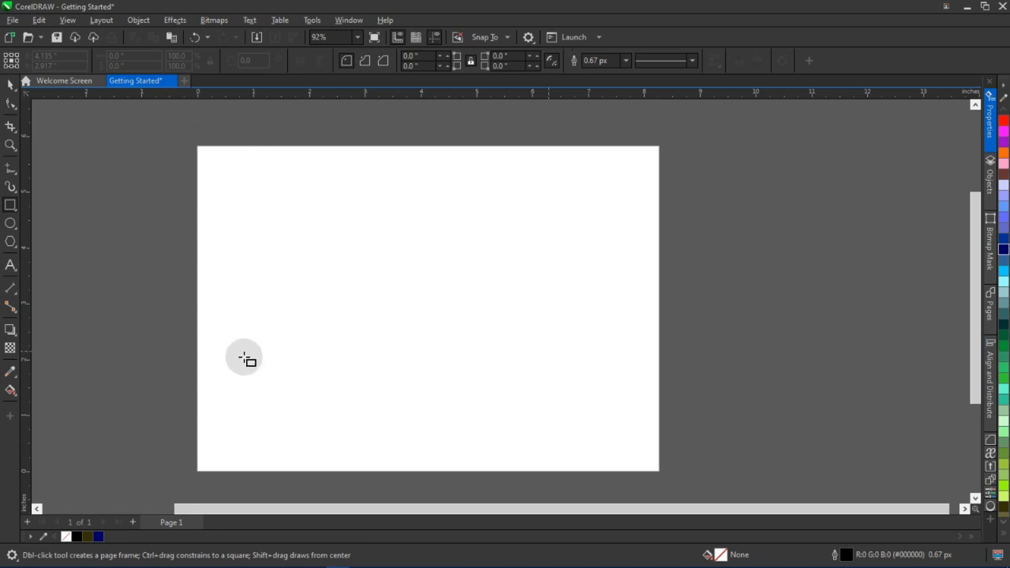
drag(197, 146, 660, 474)
scroll(408, 223, up, 2)
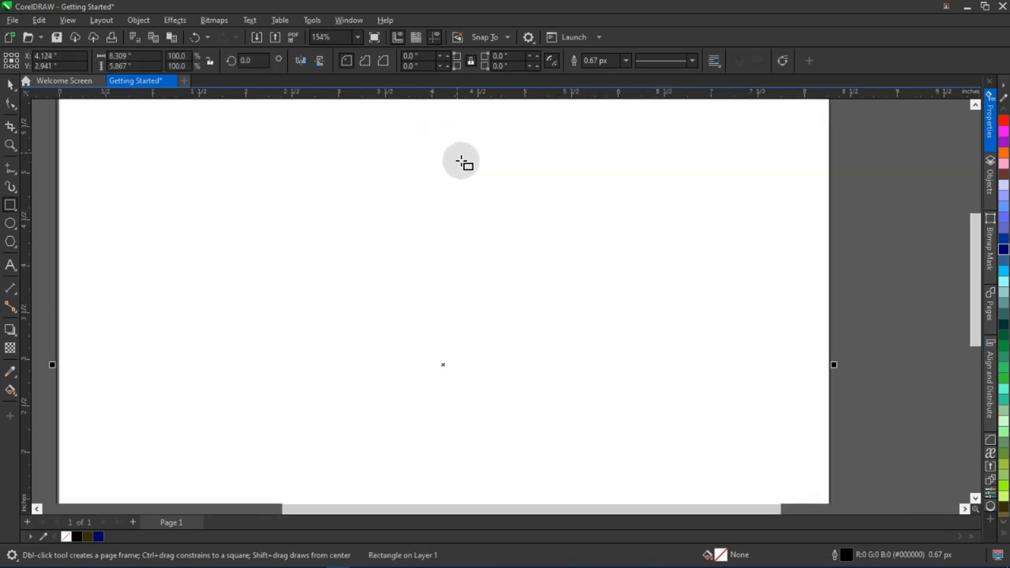
Snap the full-page rectangle's top and right edges to the page border
scroll(462, 161, up, 3)
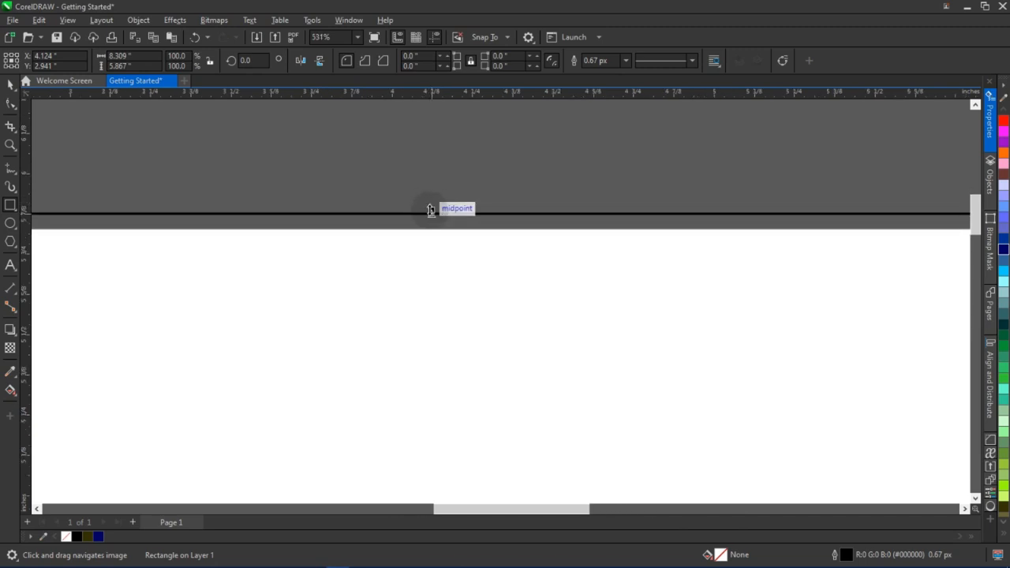
drag(432, 211, 429, 226)
scroll(429, 221, down, 5)
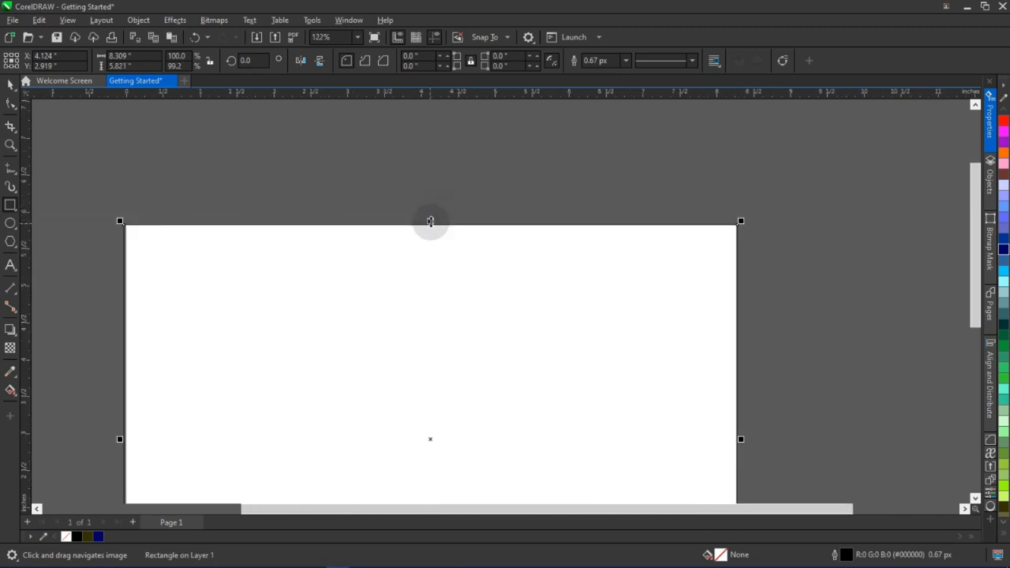
scroll(616, 364, up, 5)
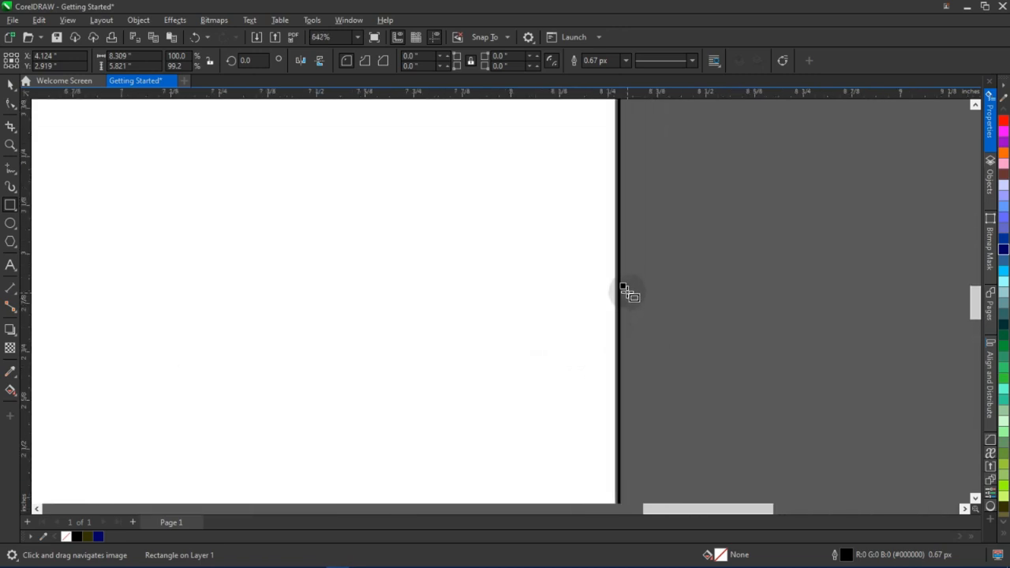
drag(624, 288, 616, 297)
Create a page-sized rectangle frame with the Rectangle tool
scroll(617, 301, down, 4)
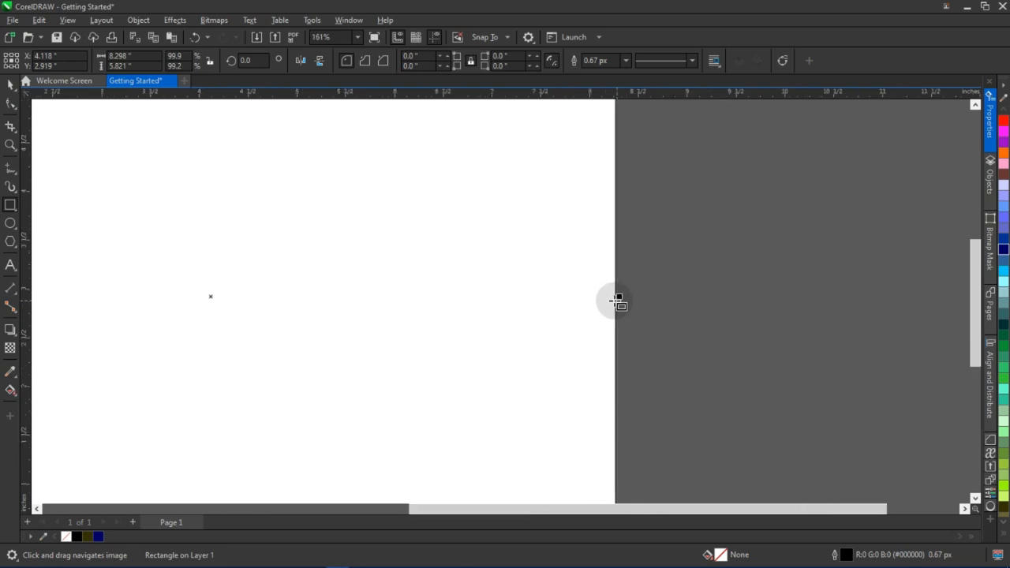
scroll(617, 301, down, 2)
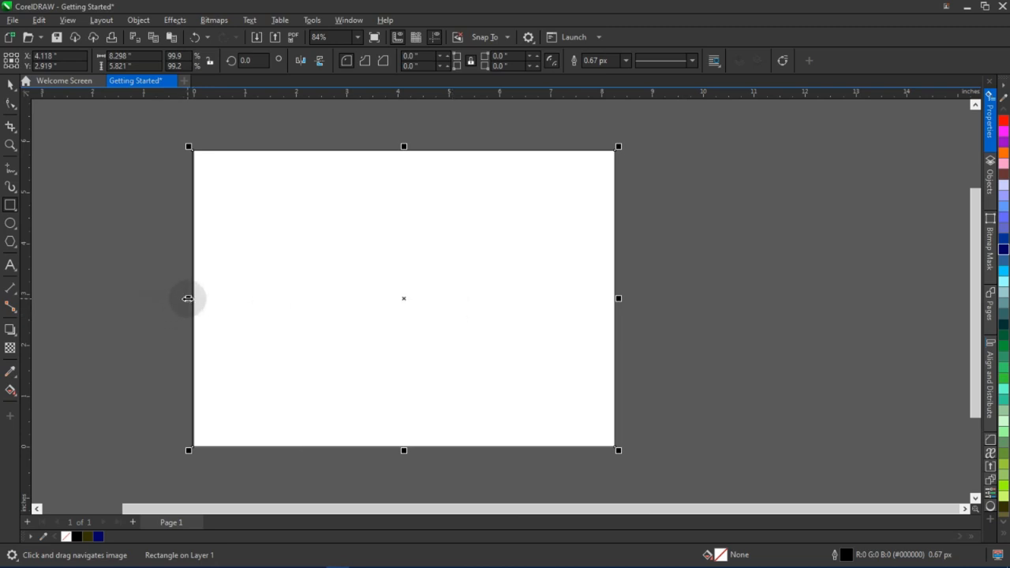
scroll(188, 298, up, 1)
scroll(221, 316, down, 1)
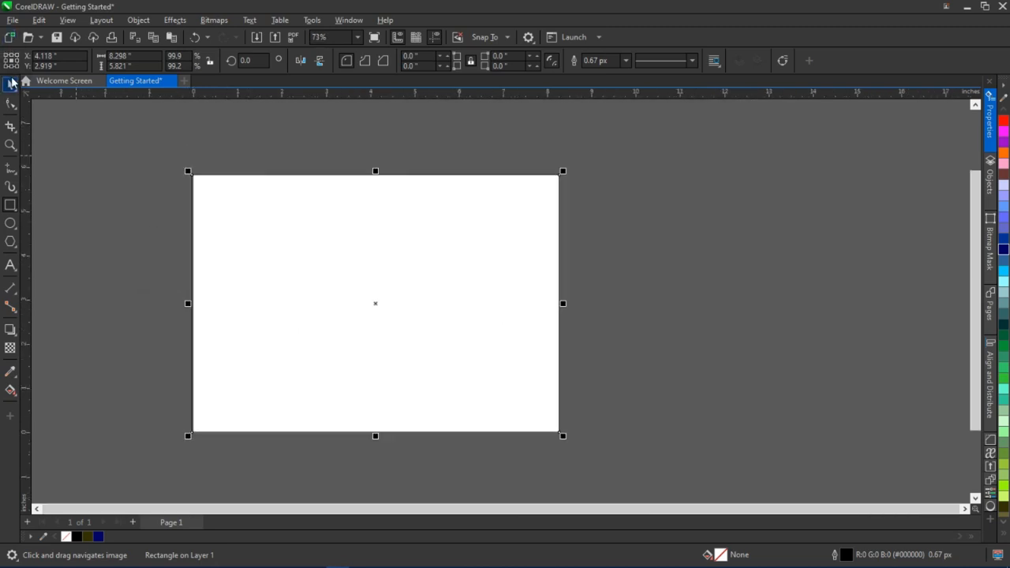
click(384, 308)
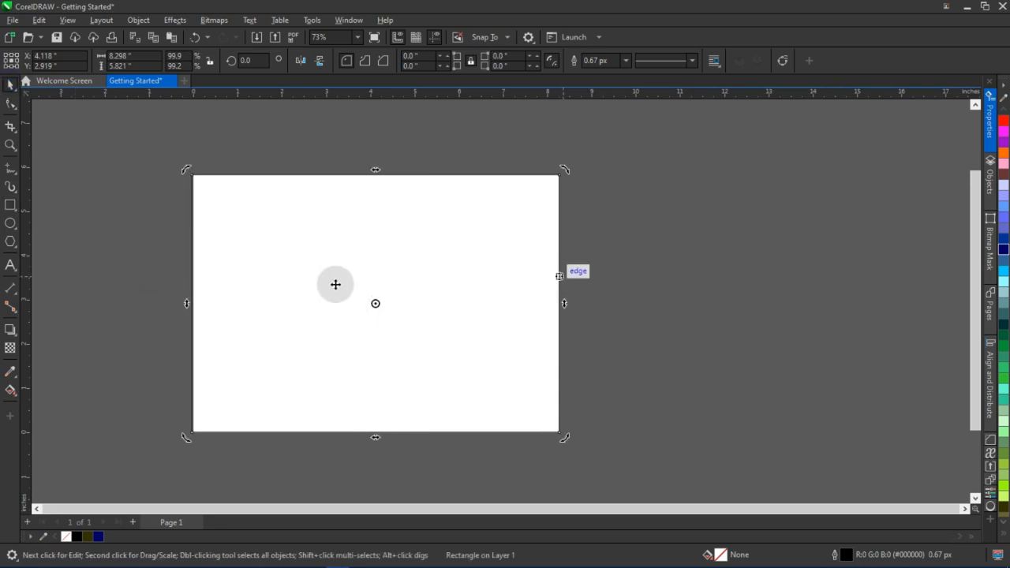
click(279, 261)
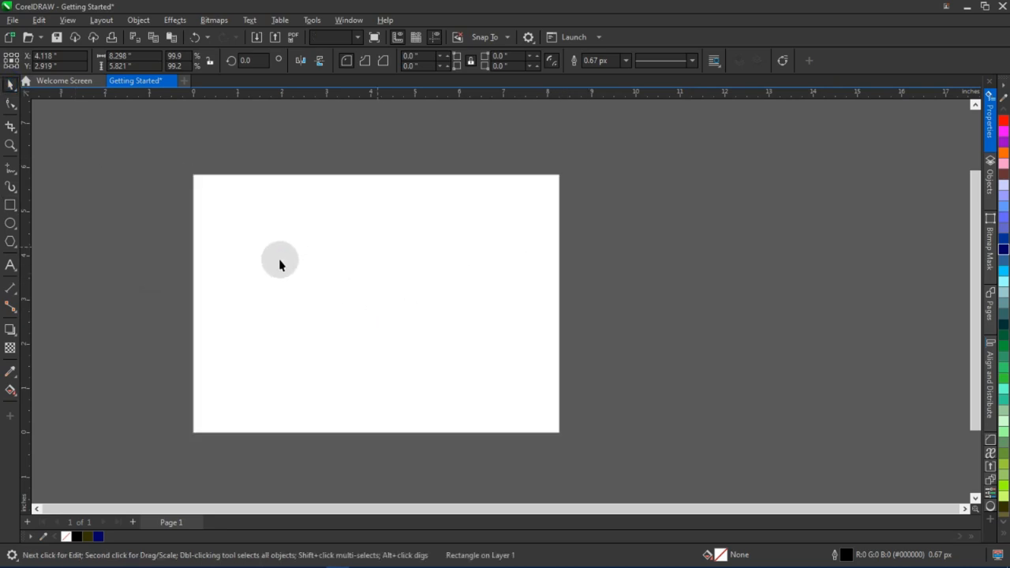
double_click(9, 207)
Fill the page frame rectangle with light cyan (#99FFFF)
scroll(185, 184, up, 4)
scroll(184, 232, up, 2)
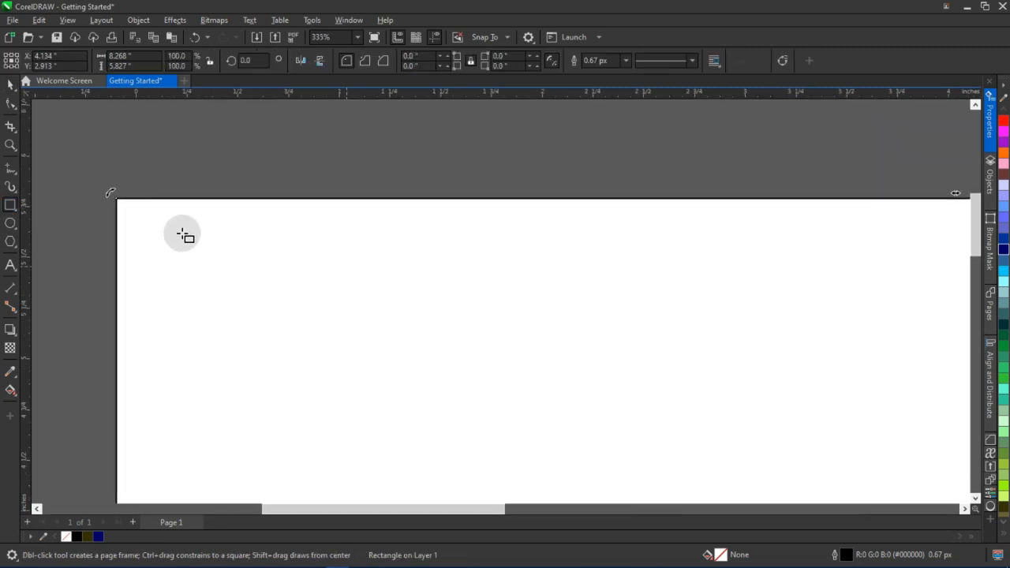
click(10, 83)
scroll(136, 213, up, 2)
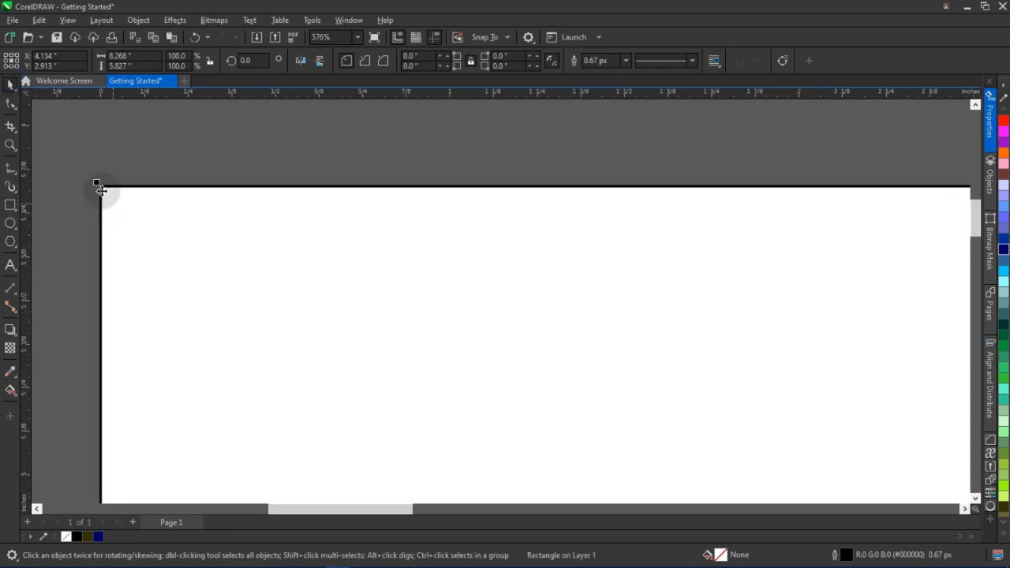
scroll(102, 185, down, 5)
drag(309, 350, 150, 340)
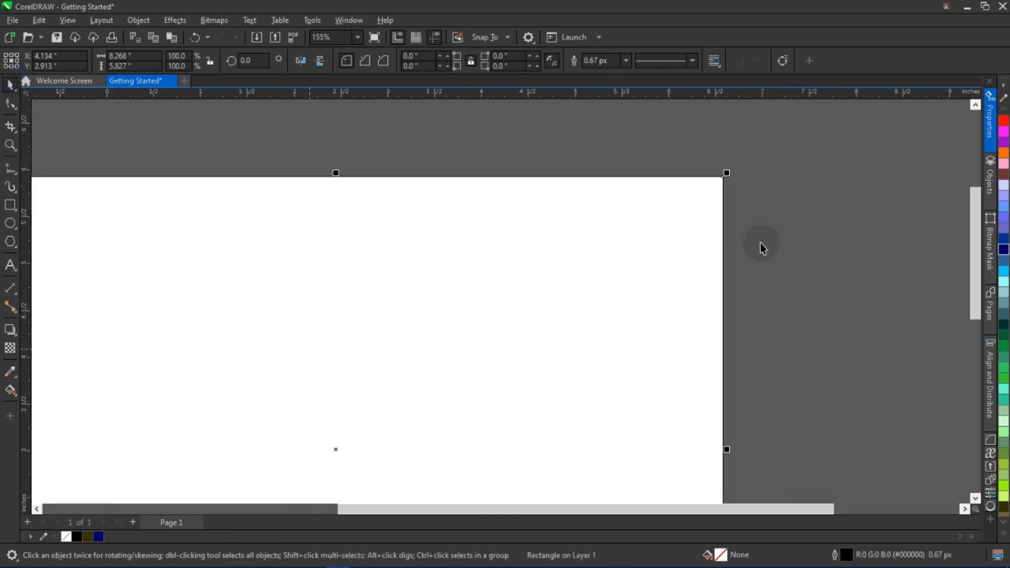
drag(762, 243, 660, 239)
scroll(660, 240, down, 2)
drag(503, 323, 521, 265)
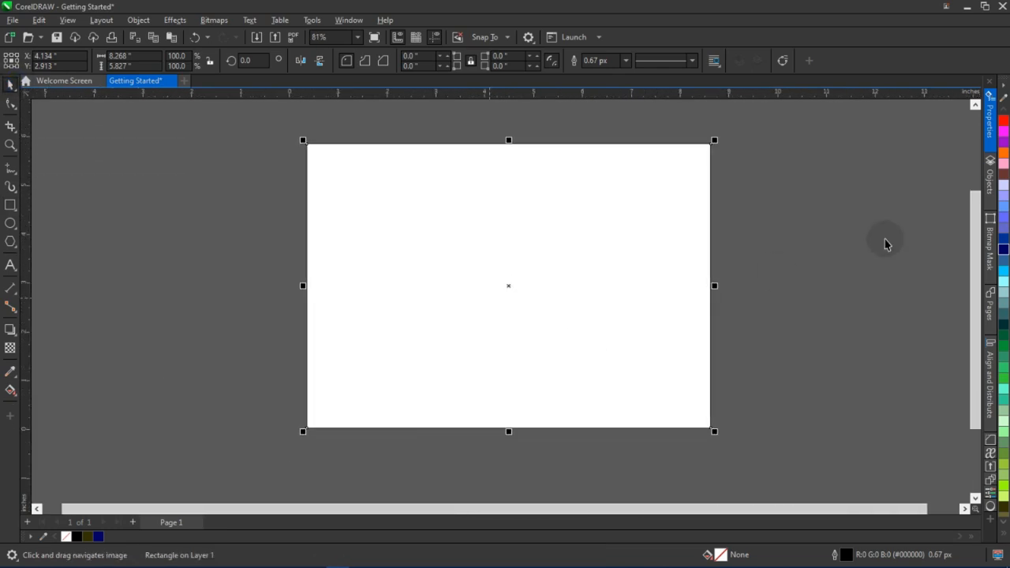
click(1004, 282)
click(731, 274)
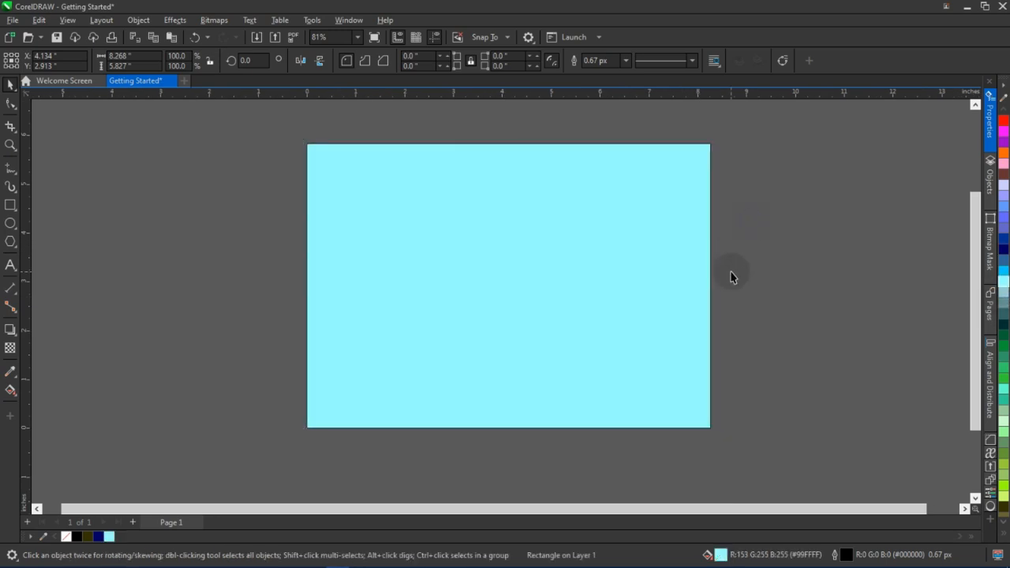
Move the cyan rectangle off to the side, then centre it back on the page
drag(604, 213, 499, 216)
click(353, 219)
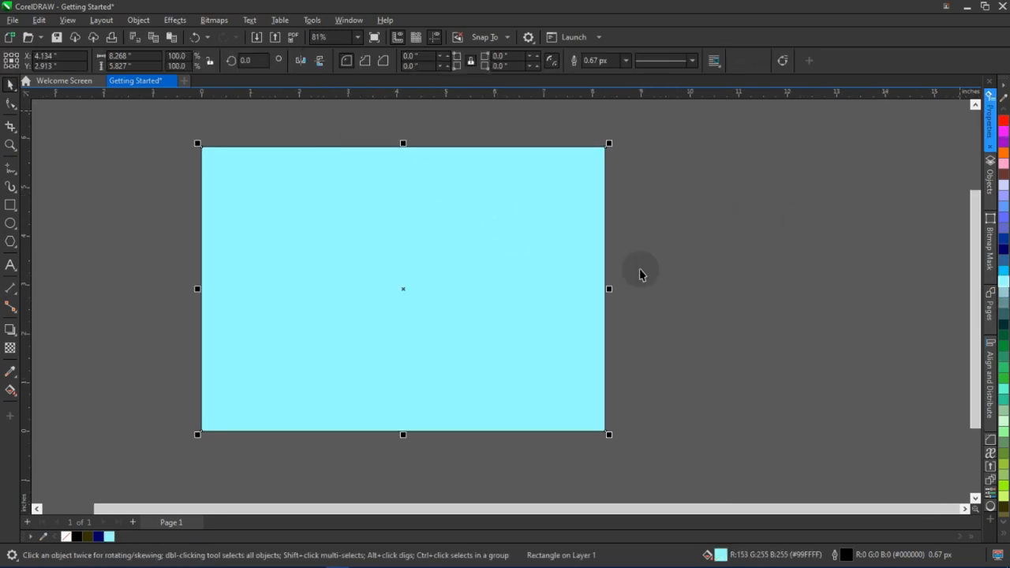
click(783, 278)
drag(394, 297, 781, 273)
scroll(499, 291, down, 1)
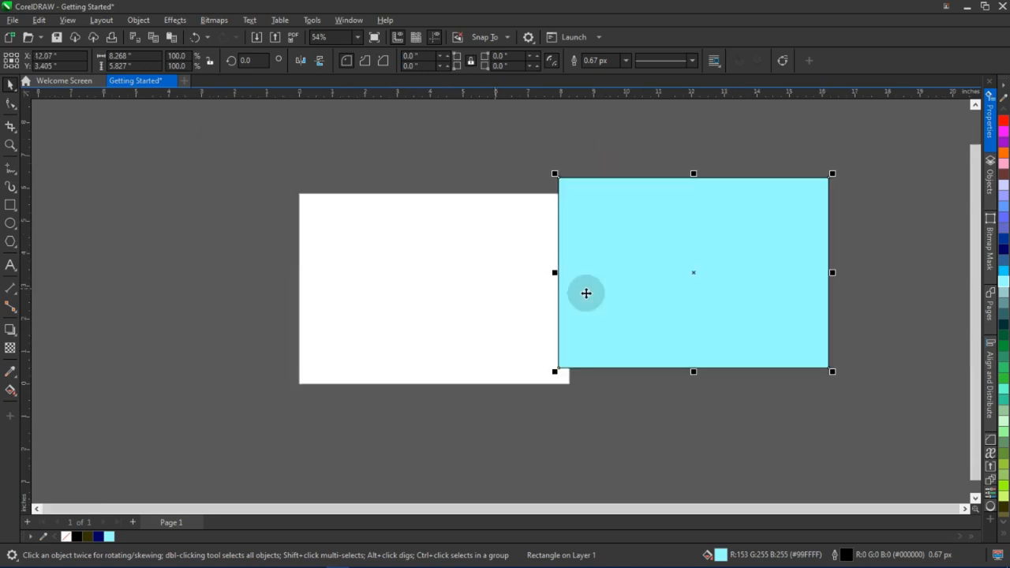
drag(512, 295, 488, 290)
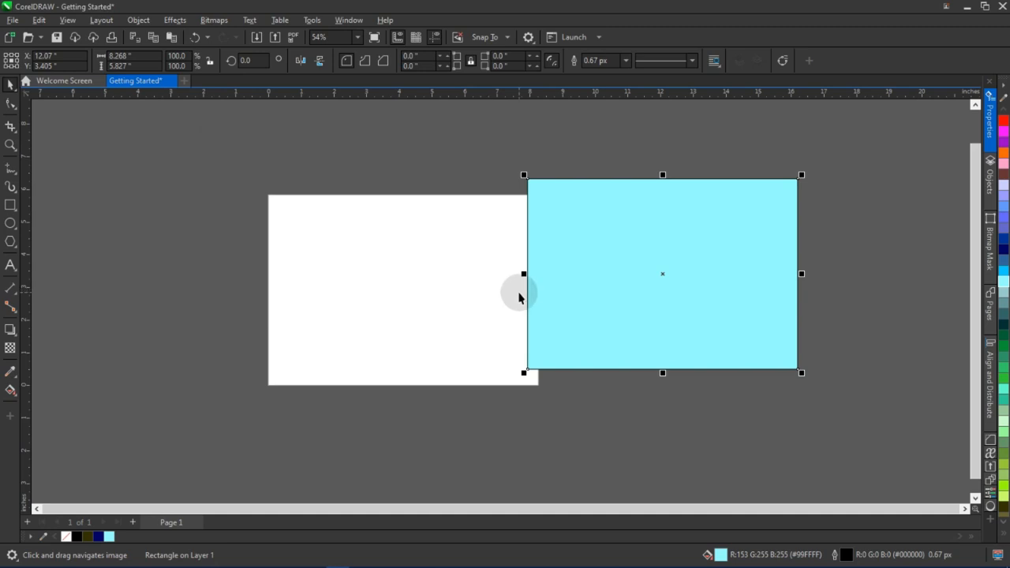
key(p)
Remove the outline from the cyan background rectangle
scroll(513, 292, up, 2)
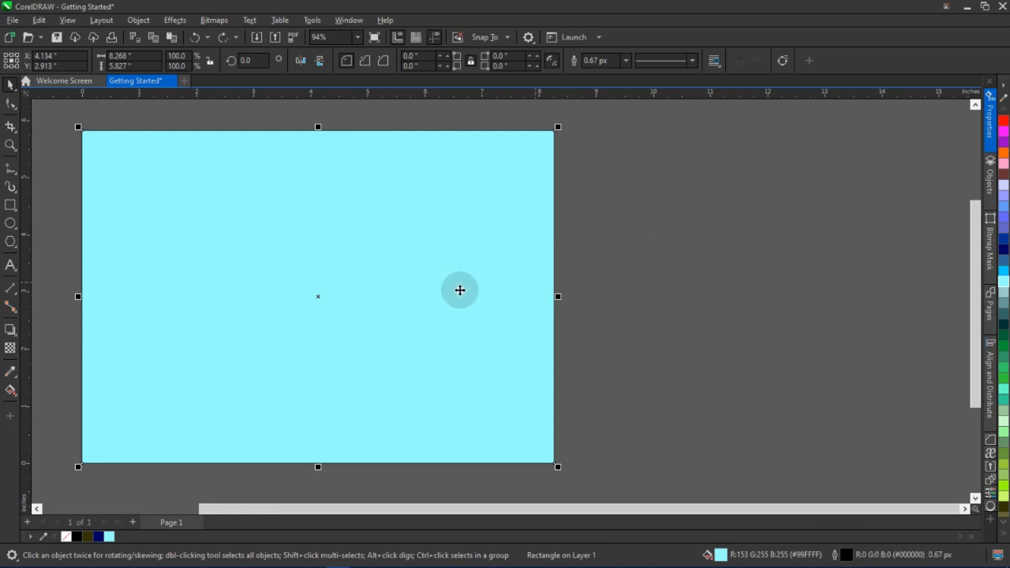
right_click(467, 291)
key(Escape)
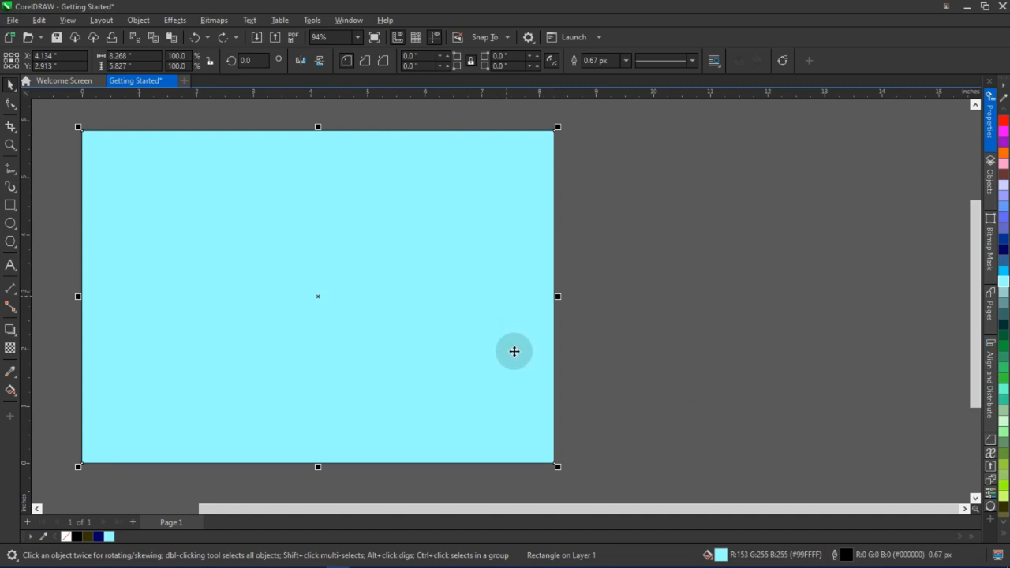
click(1003, 534)
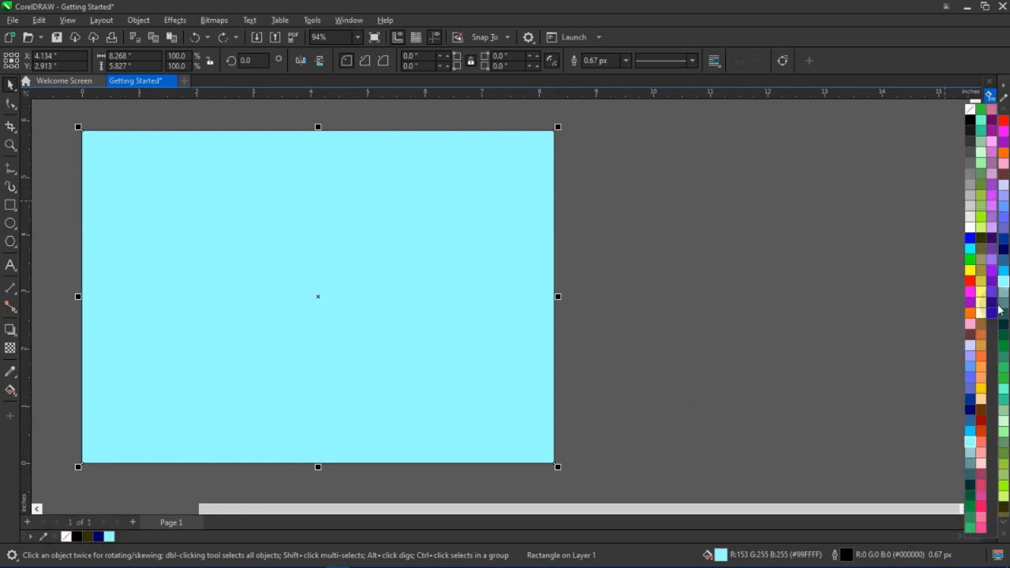
right_click(972, 116)
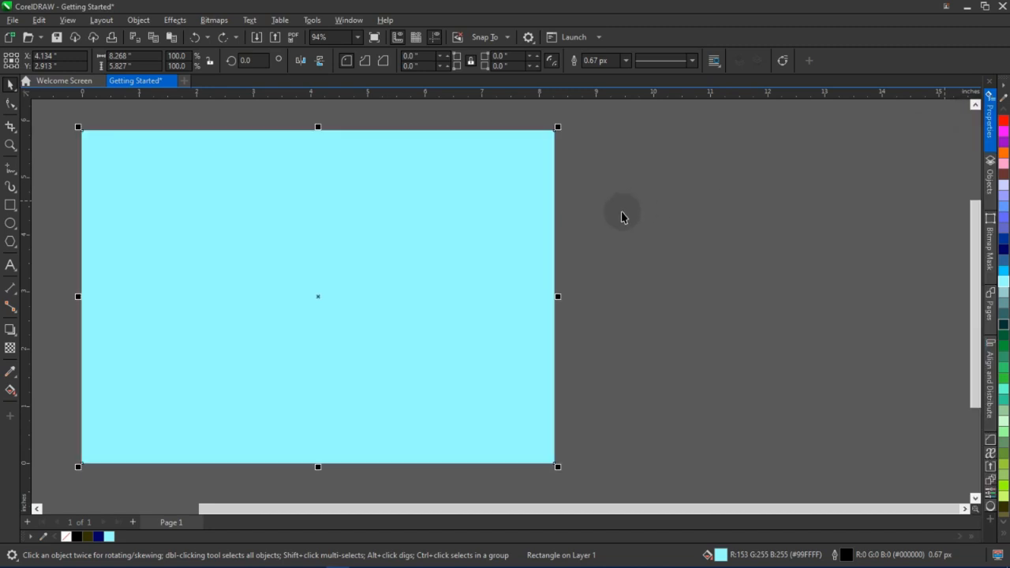
Draw a circle about 1.75 inches across near the middle of the page
scroll(560, 312, up, 3)
scroll(637, 429, down, 2)
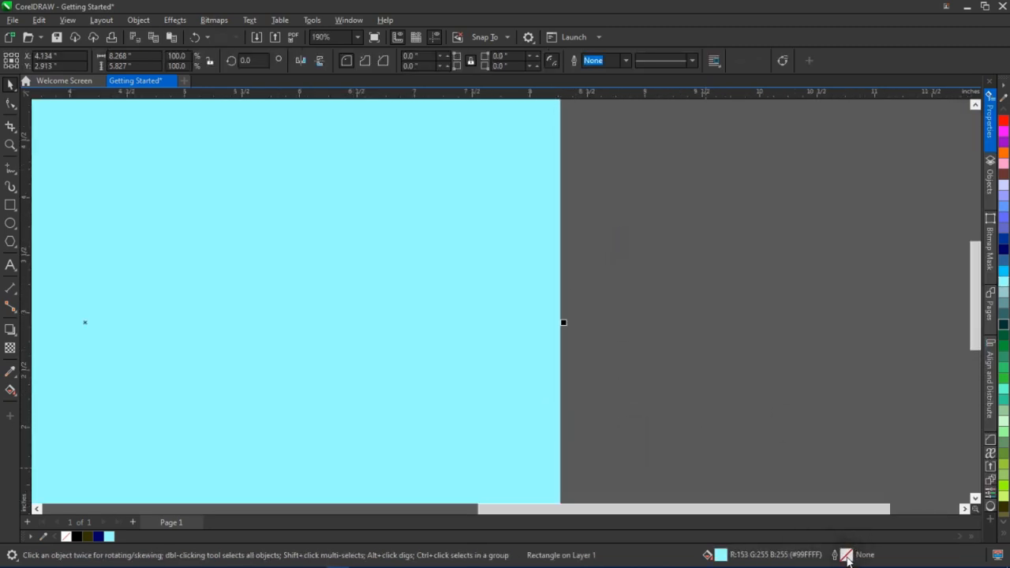
scroll(510, 339, down, 2)
drag(541, 333, 657, 307)
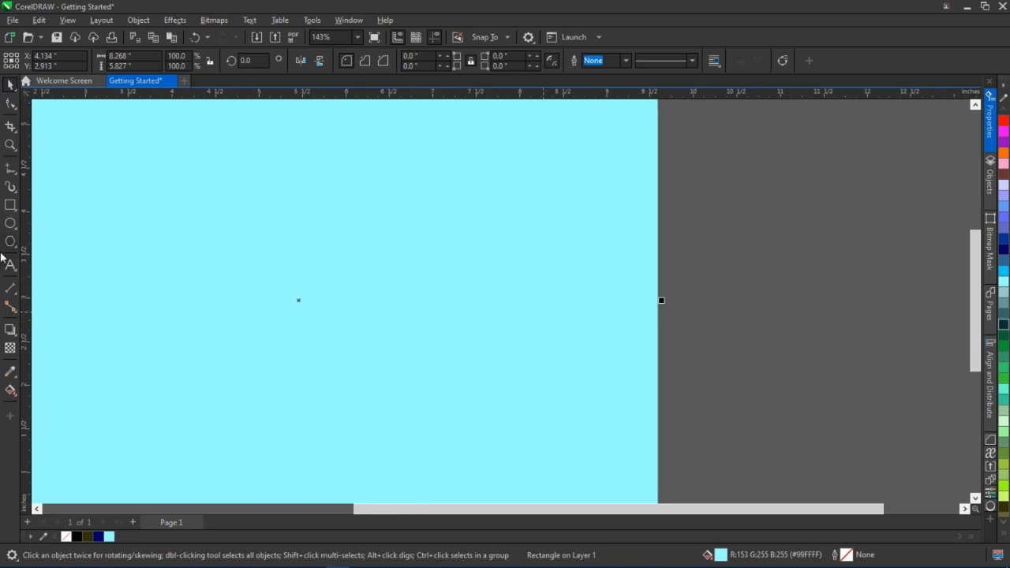
drag(79, 217, 279, 237)
click(11, 224)
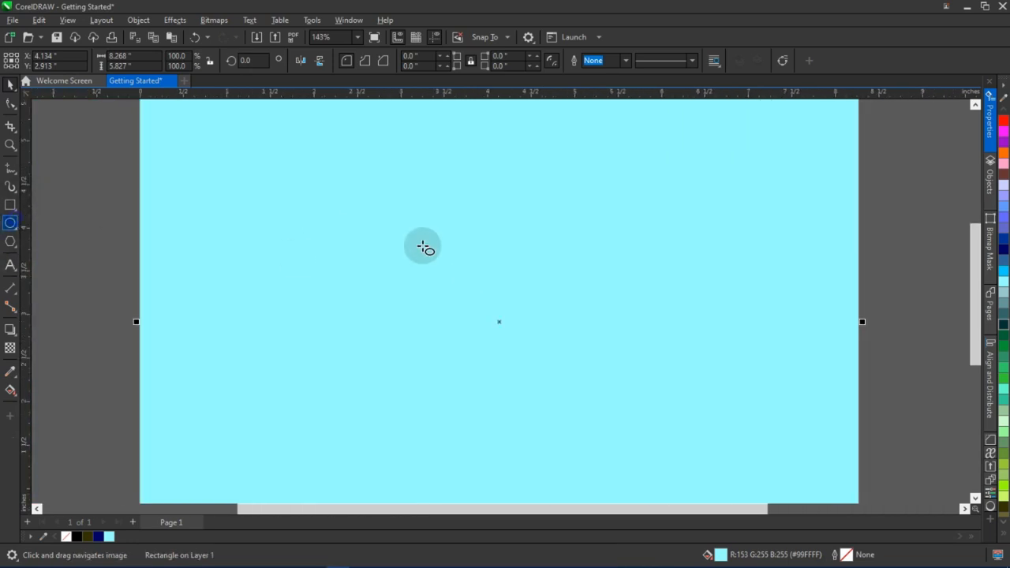
drag(399, 206, 555, 362)
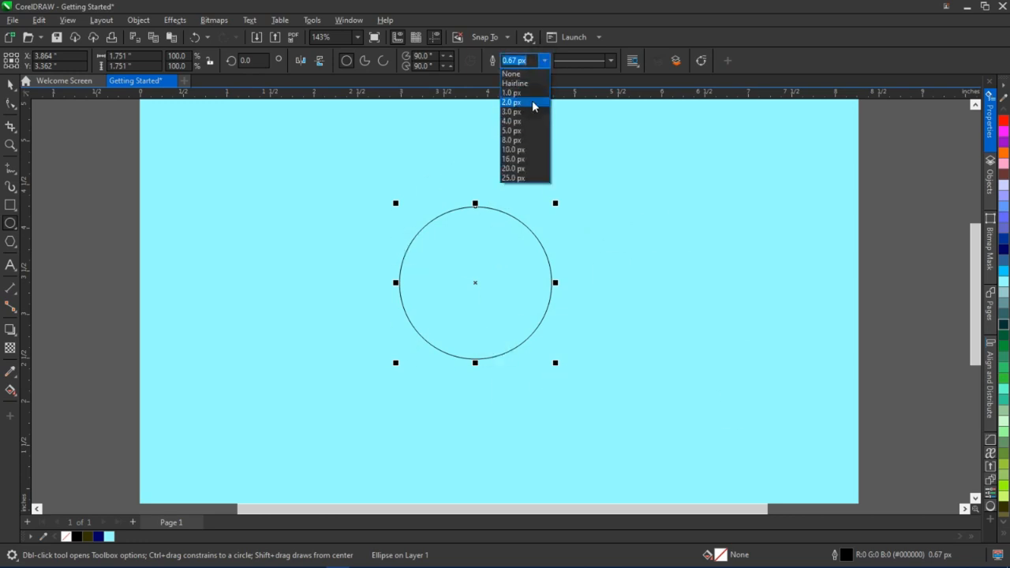
Set the circle's outline width to 5.0 px
click(533, 104)
click(544, 69)
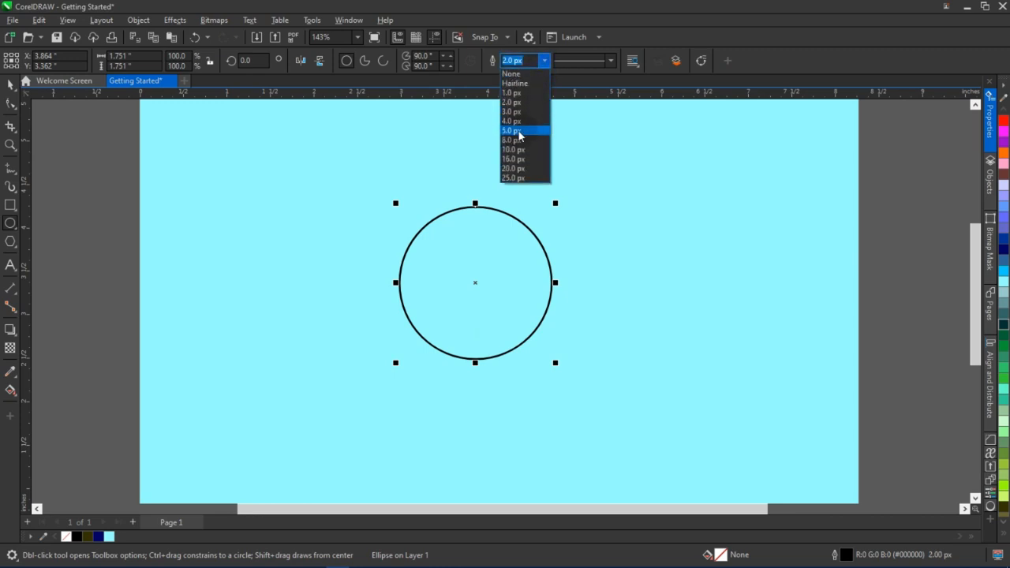
click(519, 130)
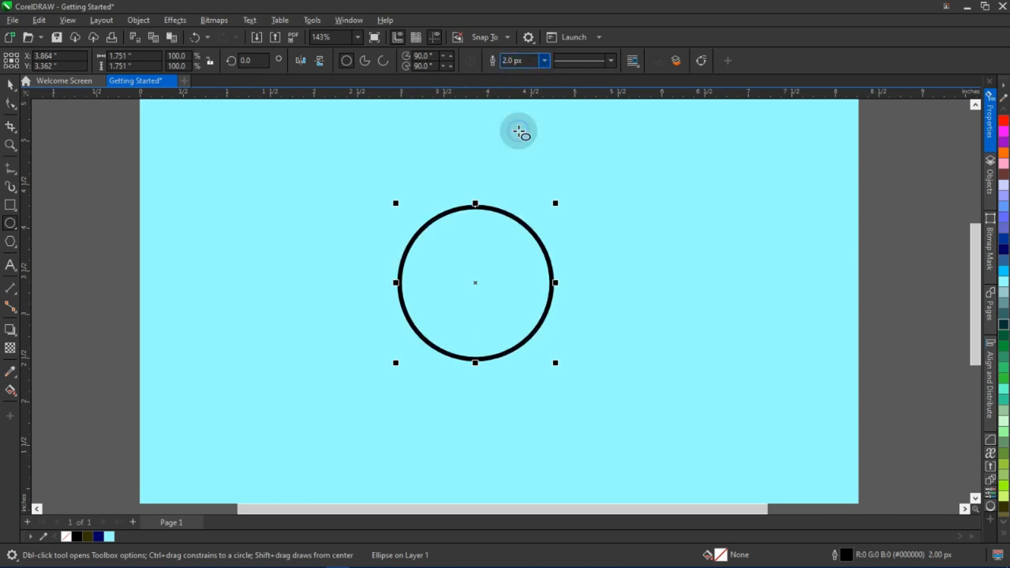
click(546, 63)
click(532, 73)
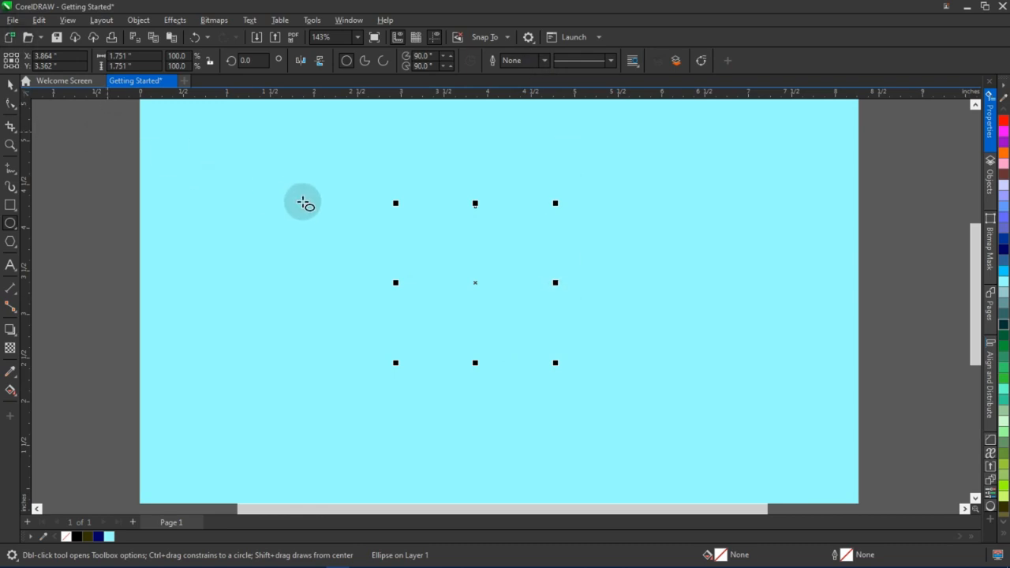
key(ctrl+z)
Remove the circle's outline and undo the removal
click(10, 88)
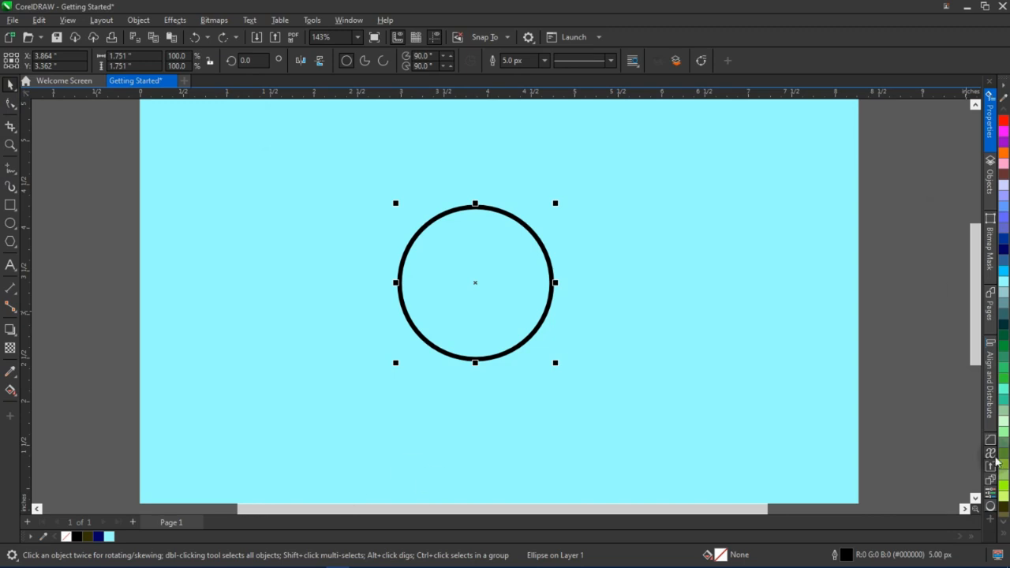
scroll(1003, 225, up, 5)
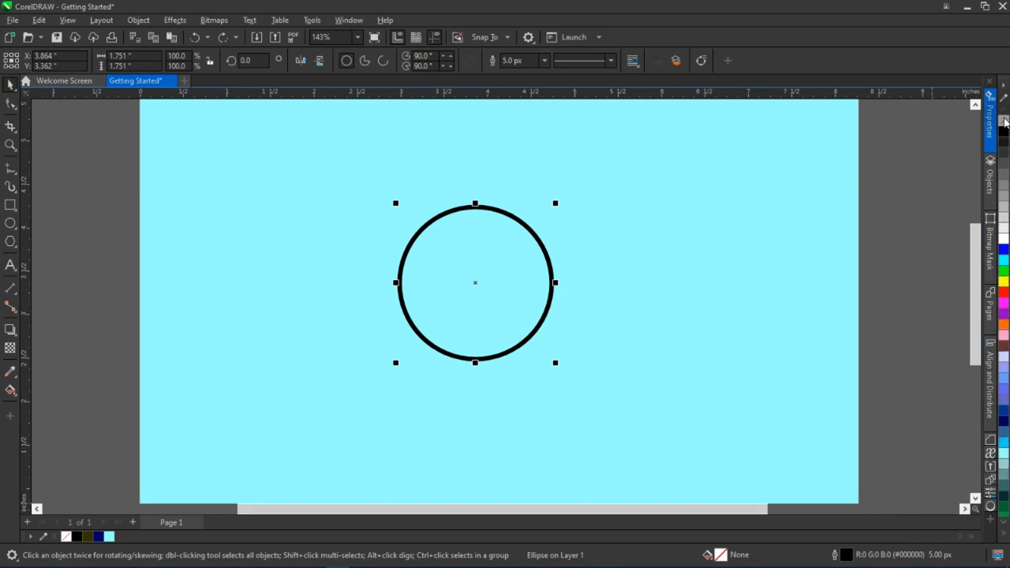
right_click(1004, 121)
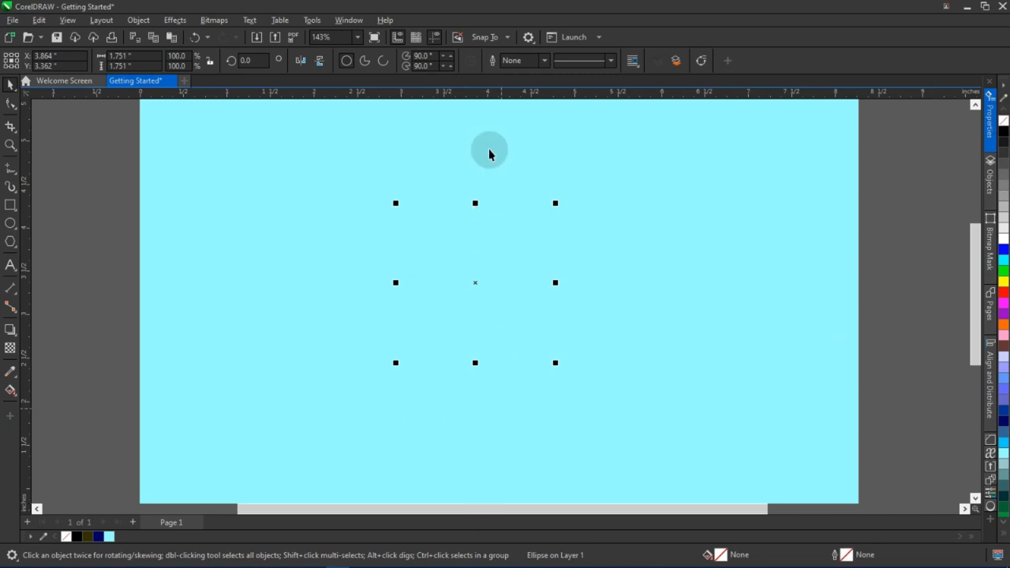
click(545, 63)
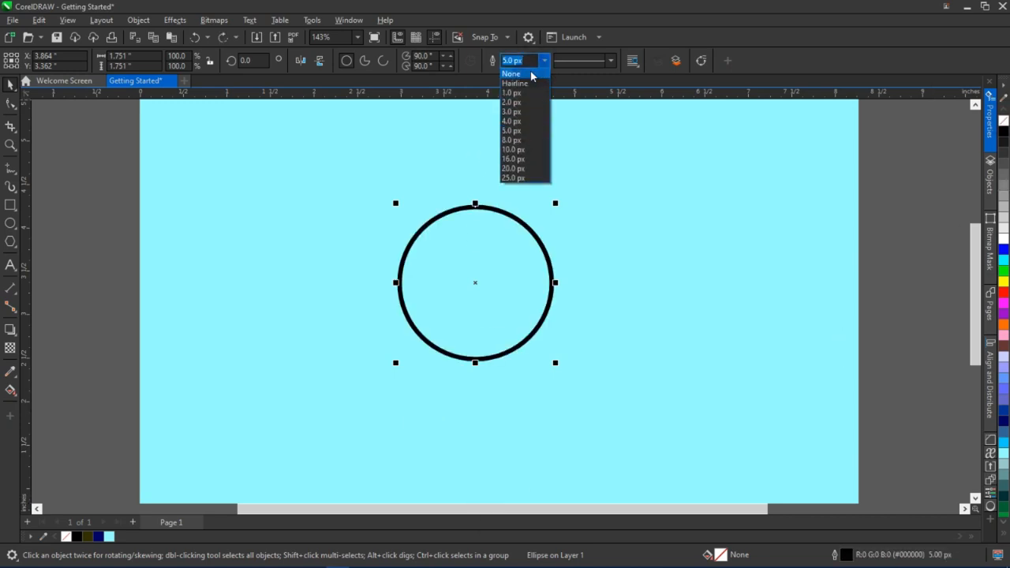
click(532, 75)
key(ctrl+z)
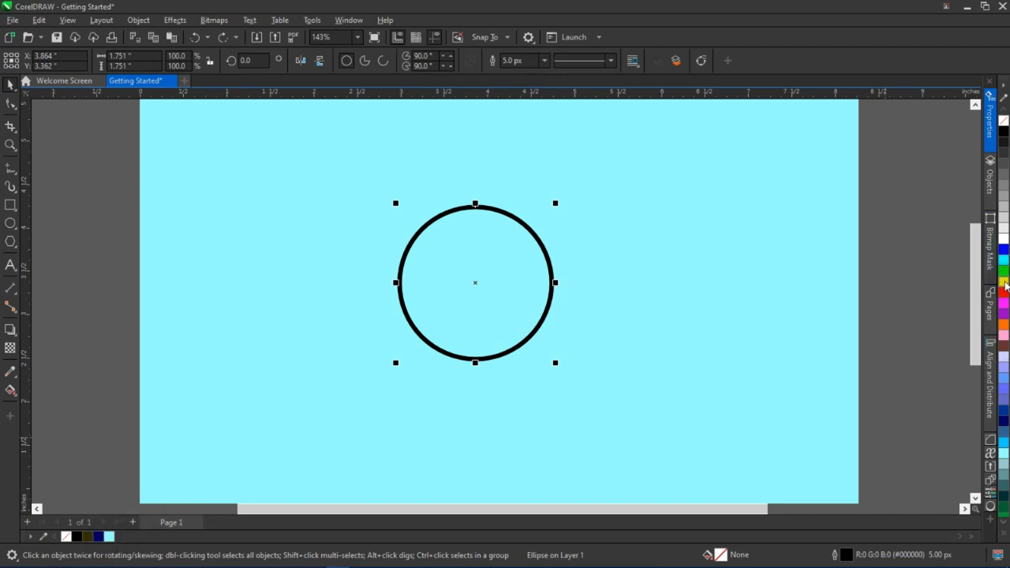
Fill the circle with yellow
click(1004, 280)
scroll(474, 311, down, 1)
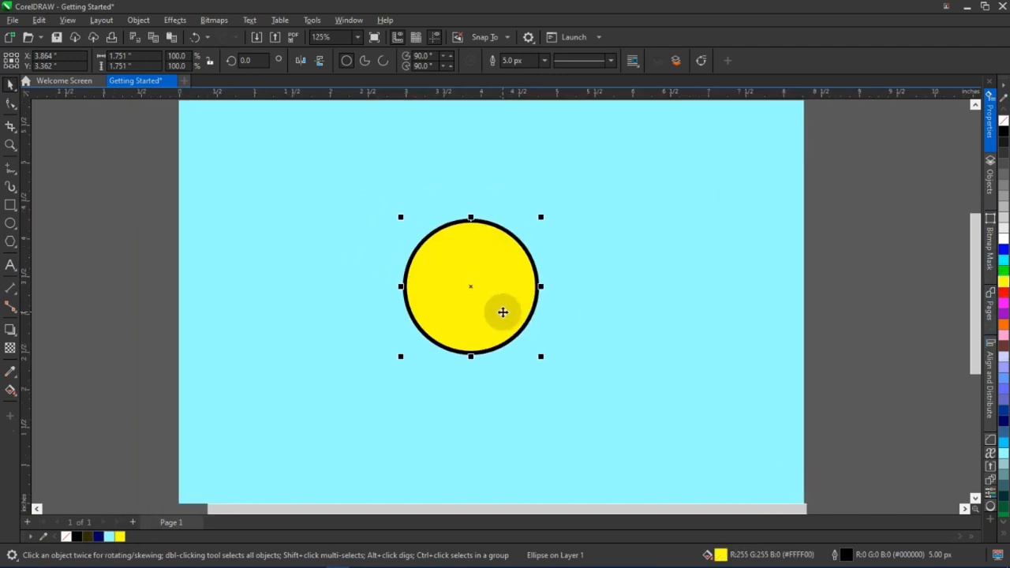
scroll(510, 306, up, 1)
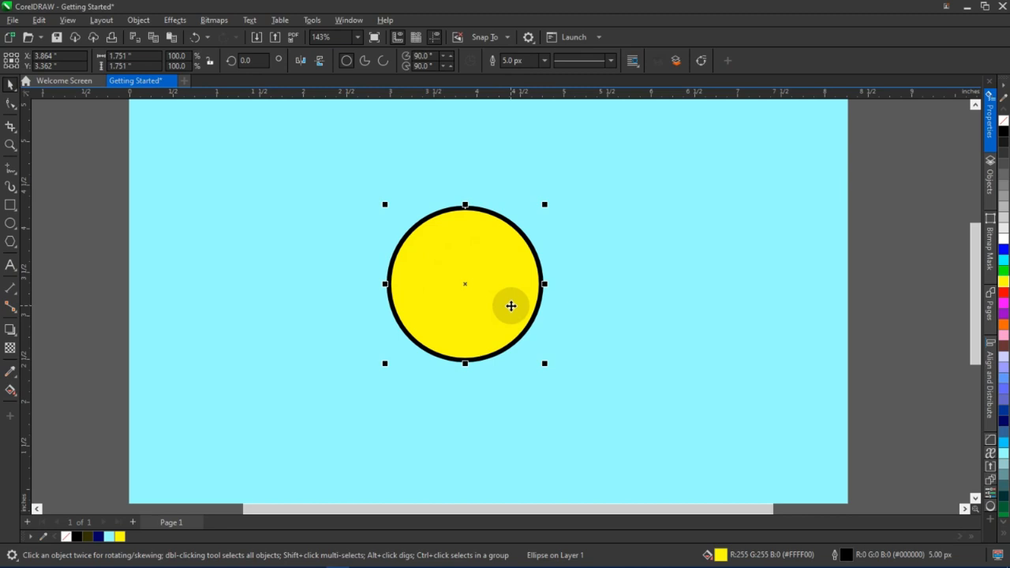
scroll(513, 306, down, 3)
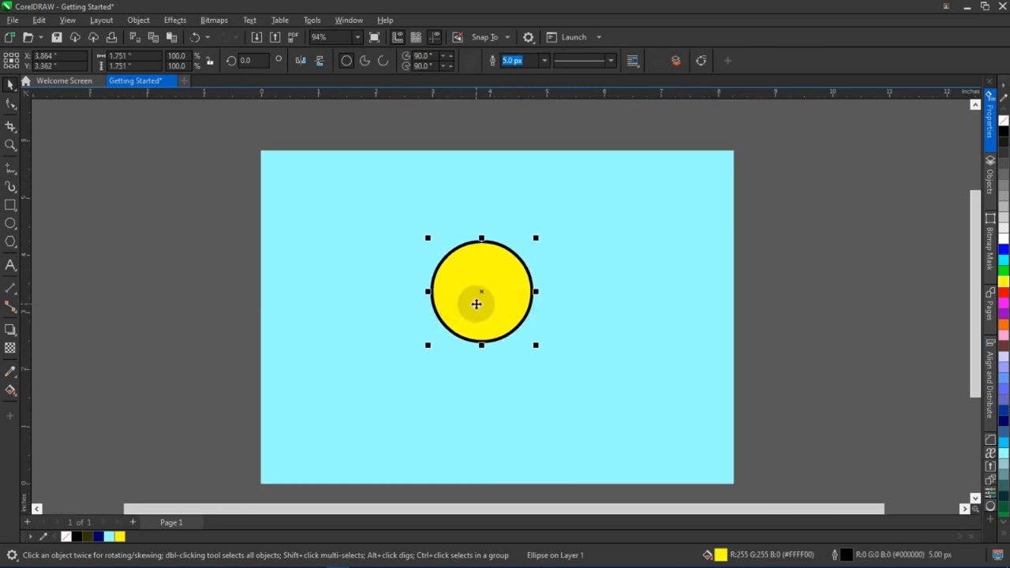
Remove the circle's outline and move the circle slightly down and to the right
click(543, 62)
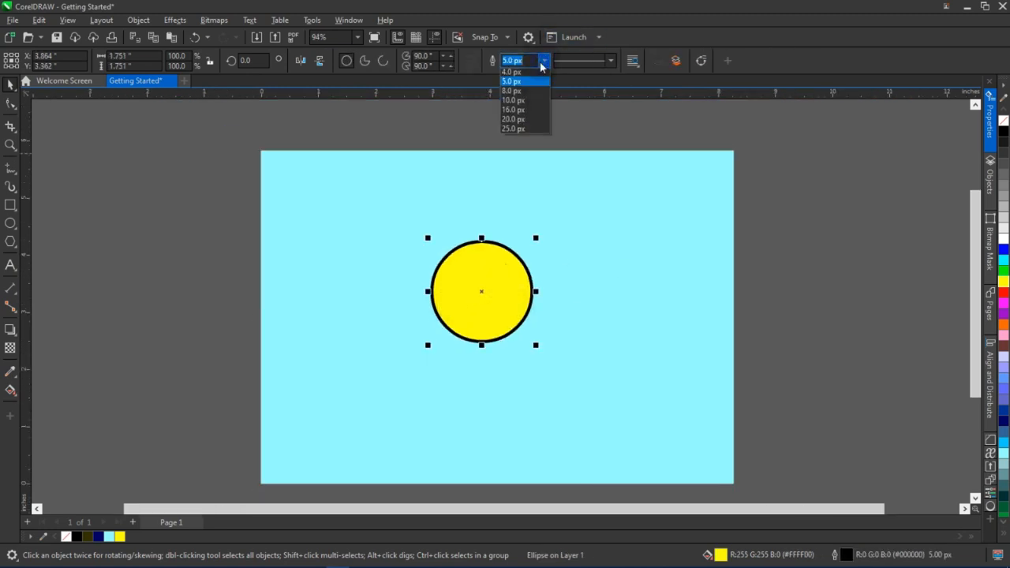
click(532, 74)
click(661, 212)
click(512, 292)
click(474, 290)
drag(488, 324, 489, 325)
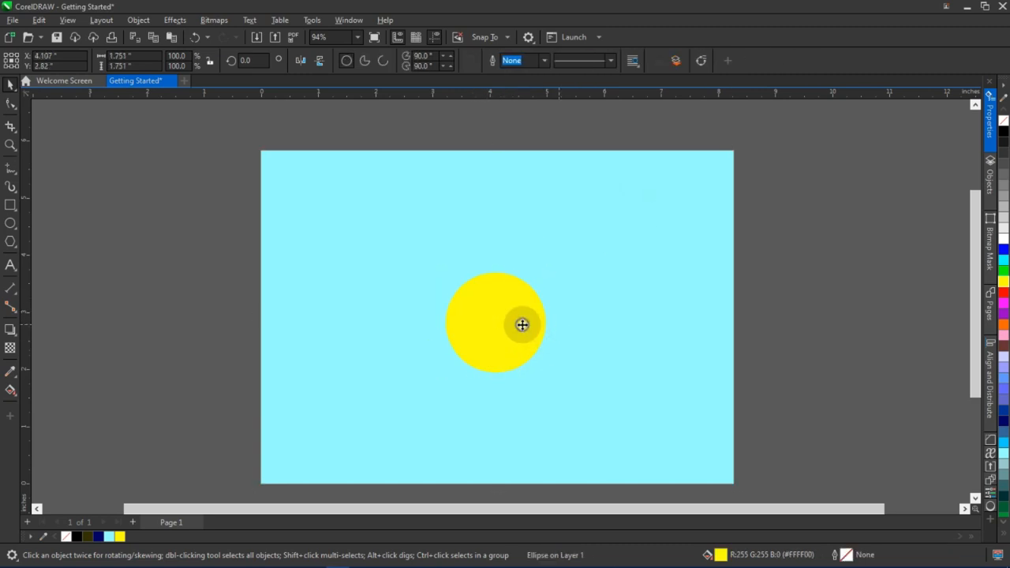
click(522, 324)
click(647, 278)
click(534, 314)
shift+drag(551, 270, 576, 238)
key(ctrl+z)
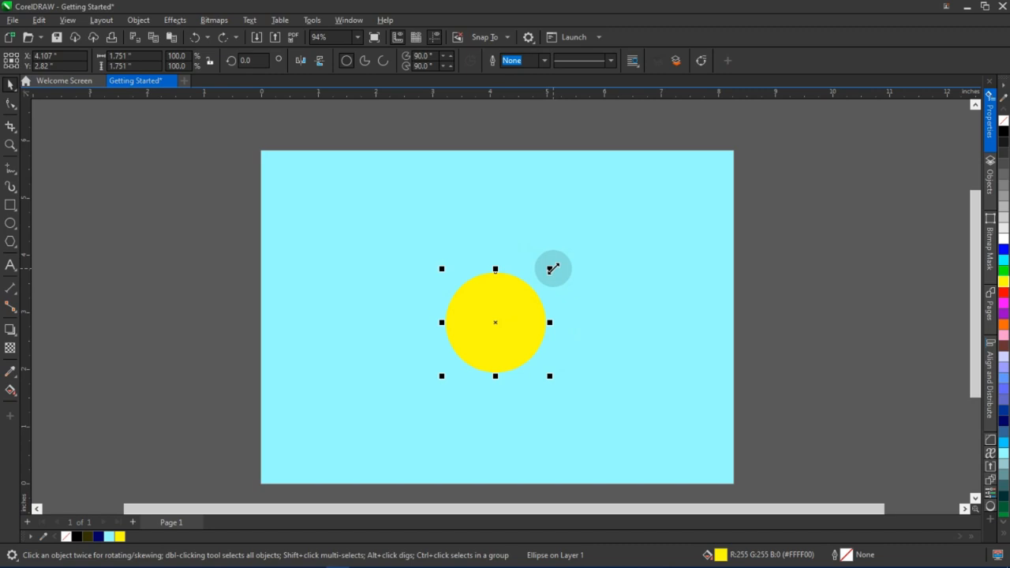
Enlarge the circle from its centre to about 3.1 inches across
shift+drag(551, 269, 608, 229)
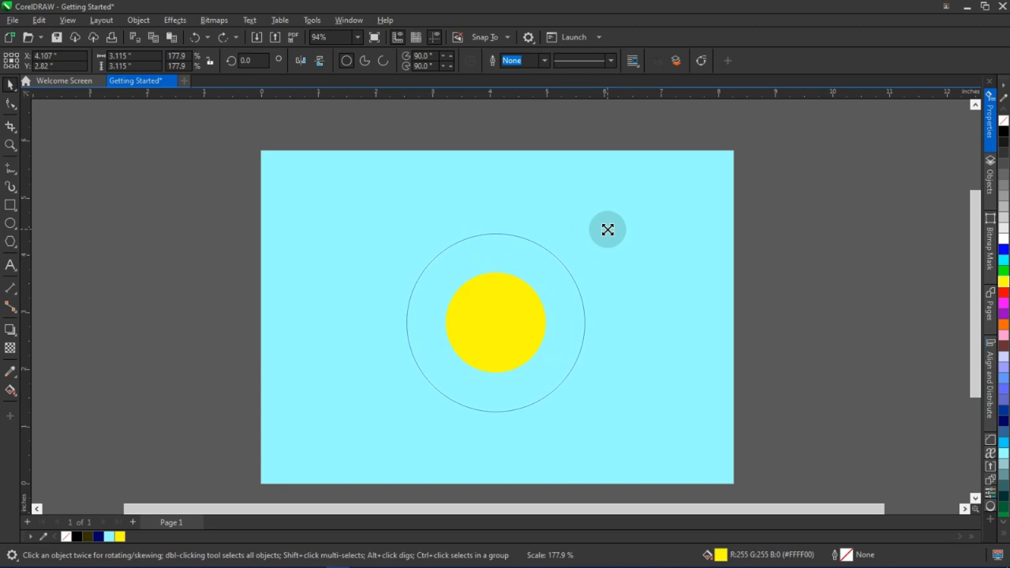
drag(608, 230, 649, 206)
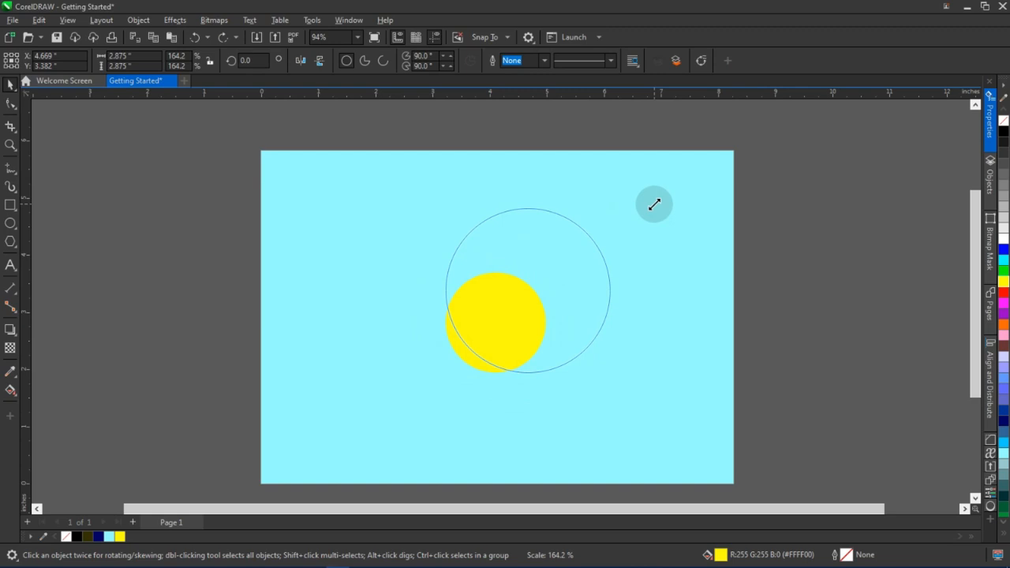
key(shift)
drag(654, 205, 635, 232)
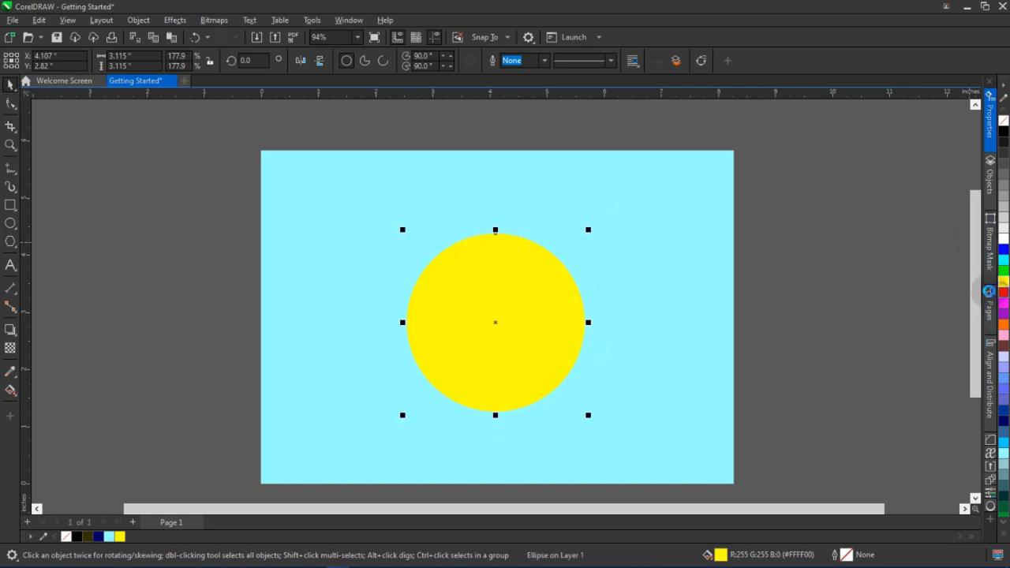
Fill the circle with red and give it a 5.0 px outline
click(1002, 292)
click(791, 250)
click(477, 291)
click(543, 67)
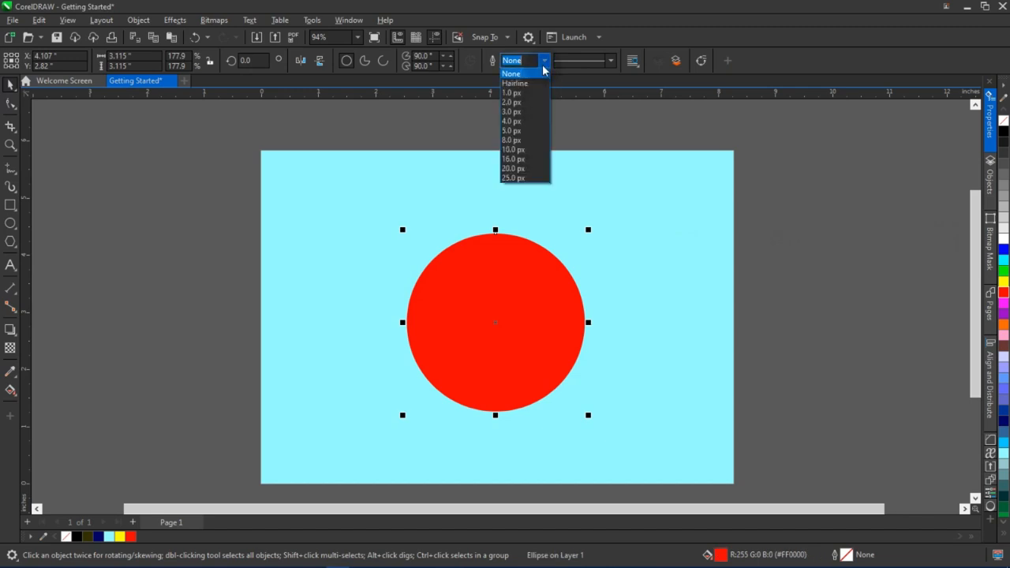
click(527, 131)
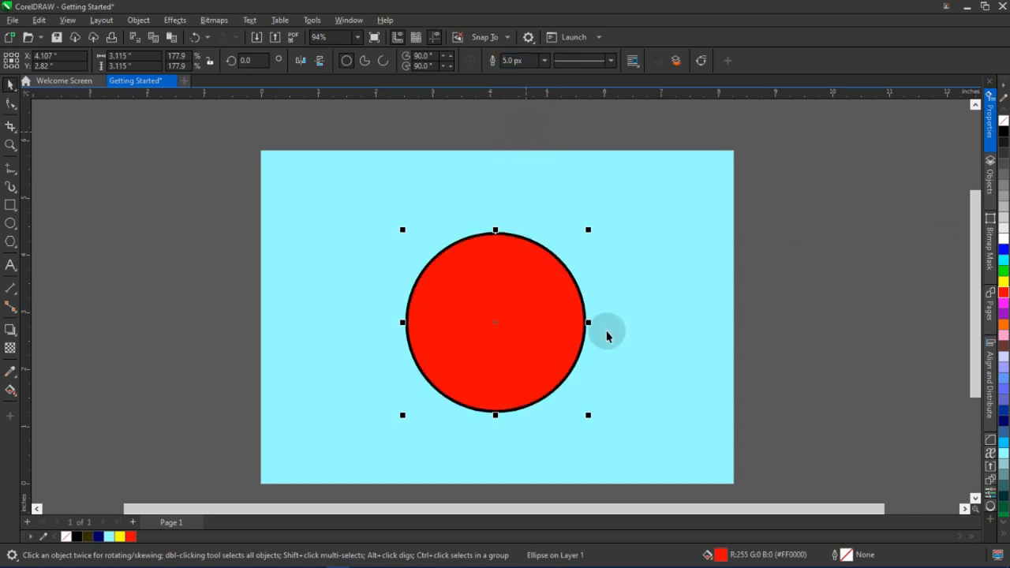
Try dotted and dashed line styles on the circle's outline
scroll(528, 329, up, 2)
scroll(521, 320, down, 1)
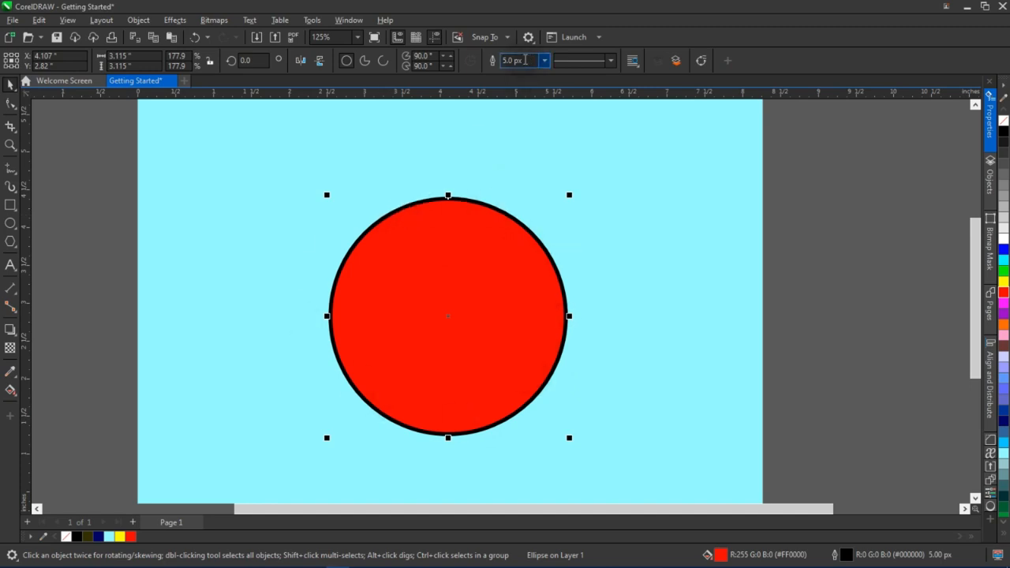
click(610, 61)
click(596, 101)
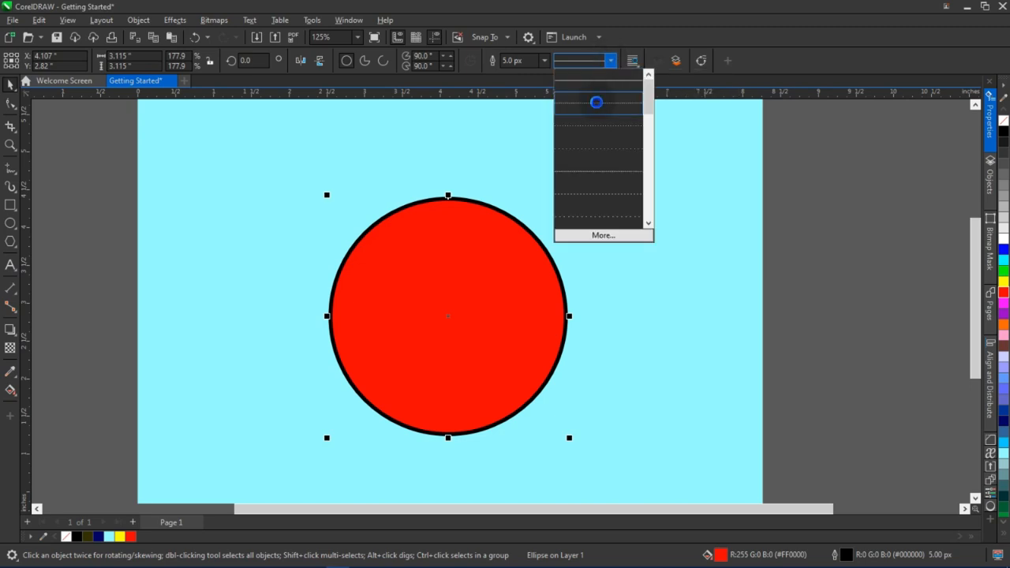
click(610, 61)
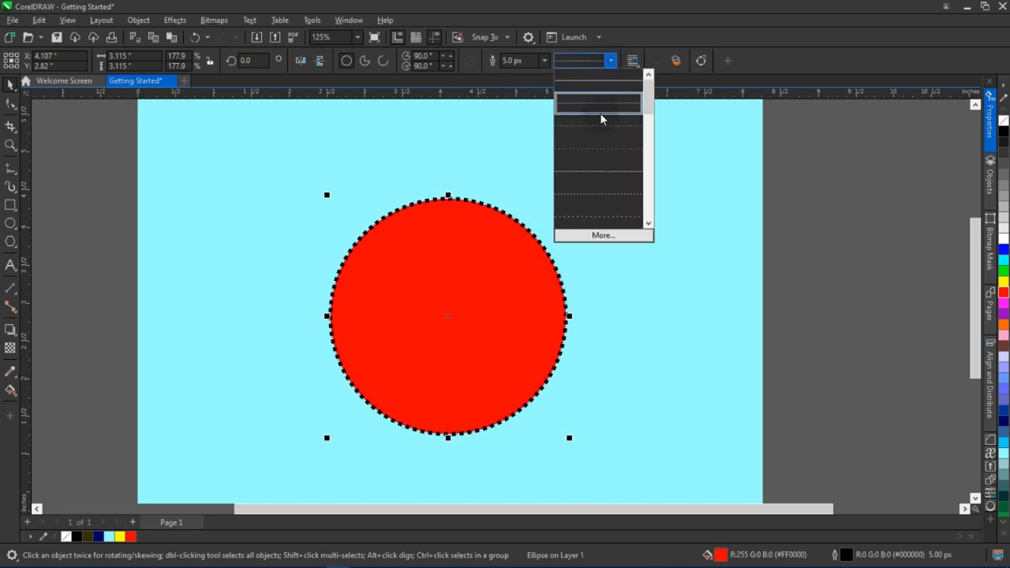
click(594, 170)
click(611, 61)
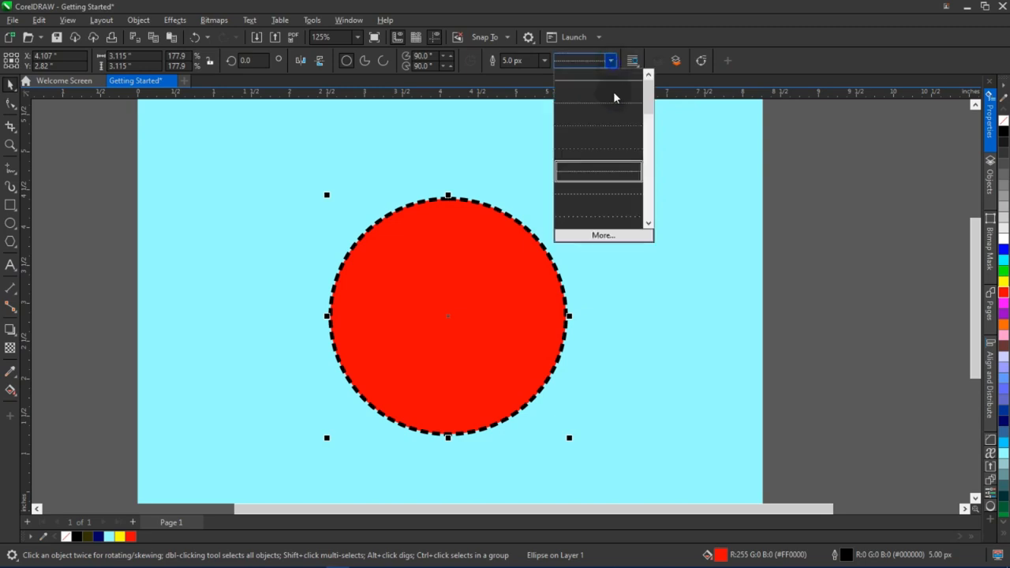
click(599, 193)
Create a custom sparse-dash line style and add it to the circle's outline
click(611, 61)
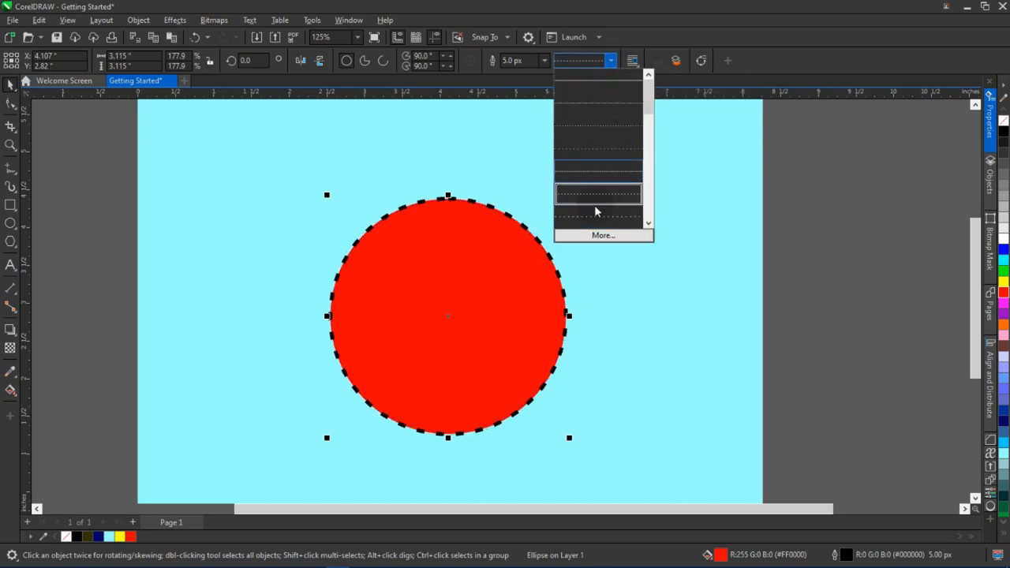
click(604, 235)
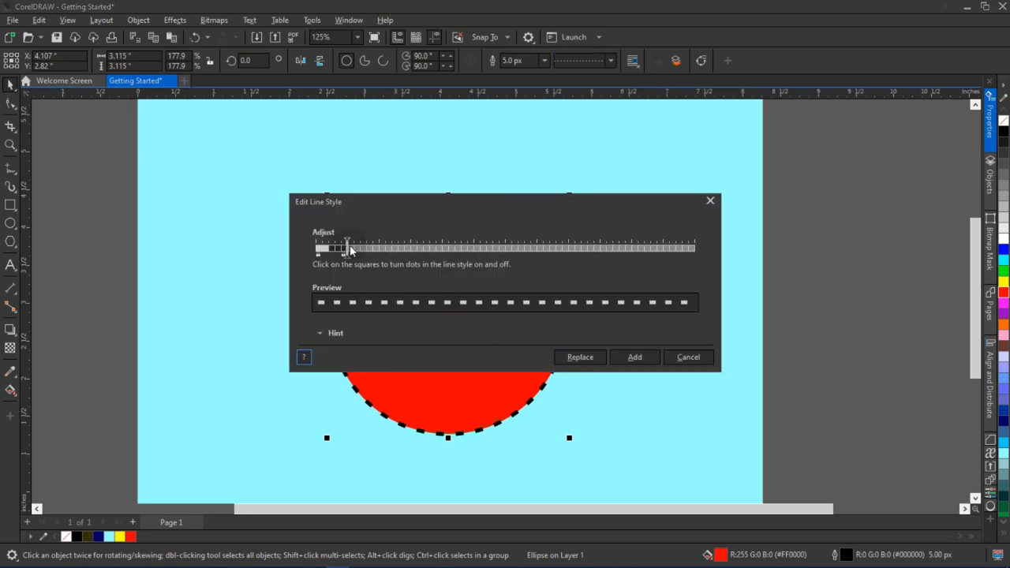
drag(349, 261, 481, 264)
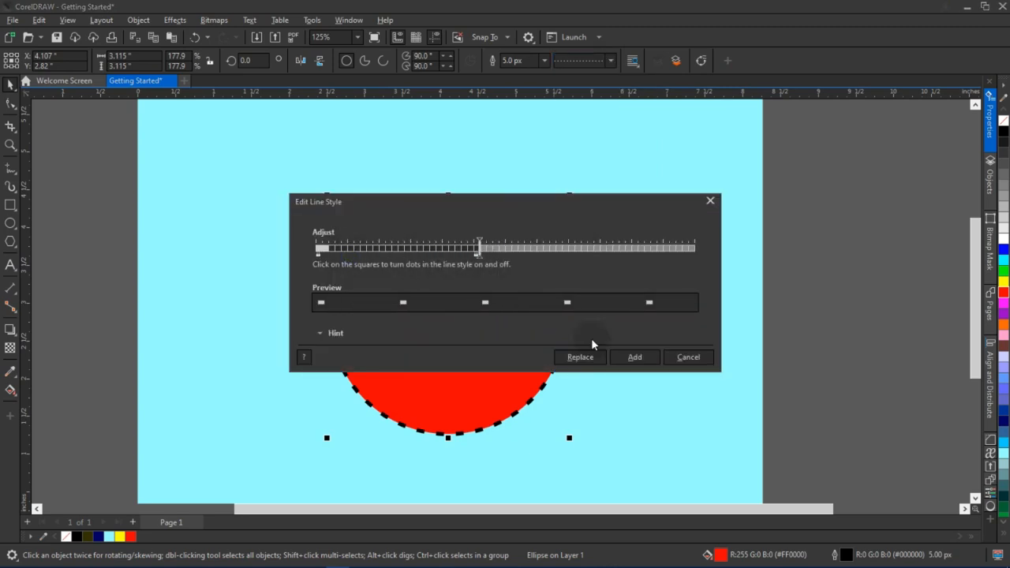
click(635, 358)
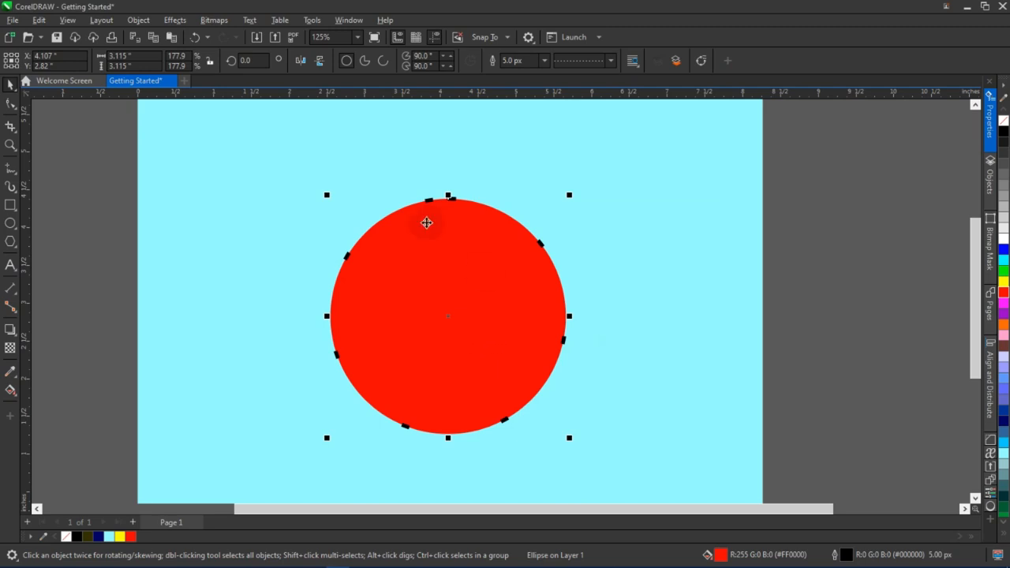
Undo the two line style changes
key(ctrl+z)
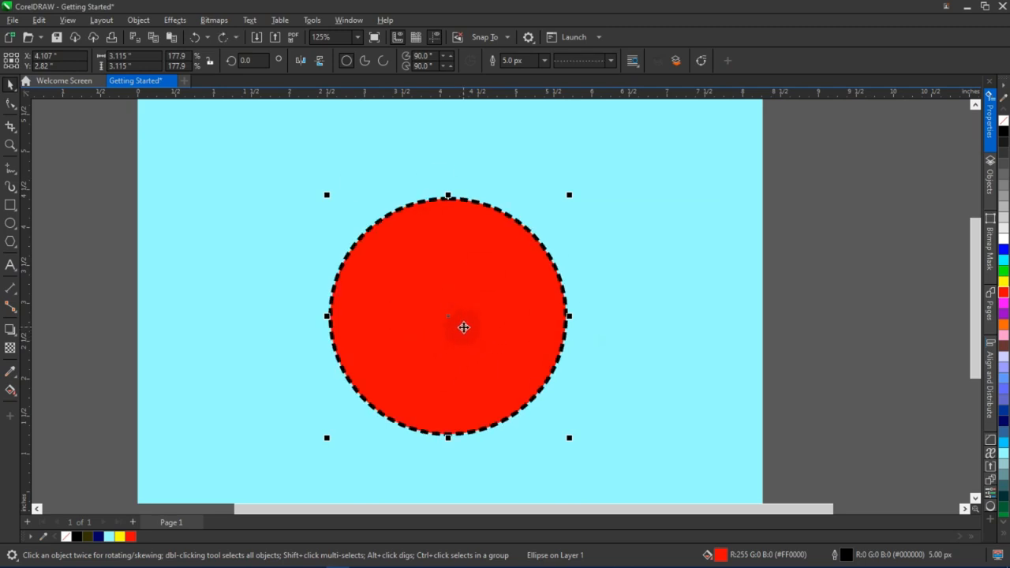
key(ctrl+z)
Delete the circle
scroll(558, 323, down, 2)
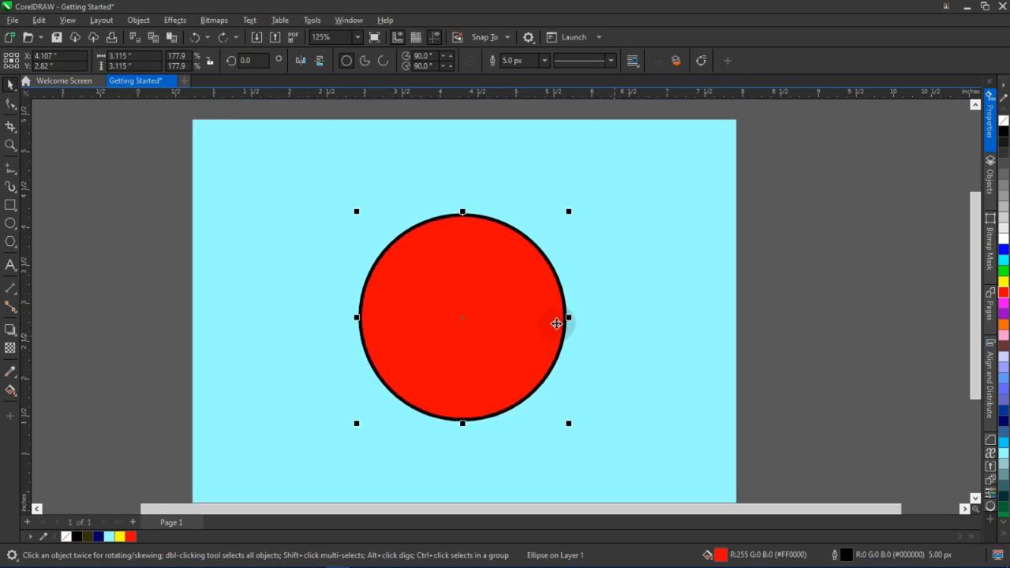
key(Delete)
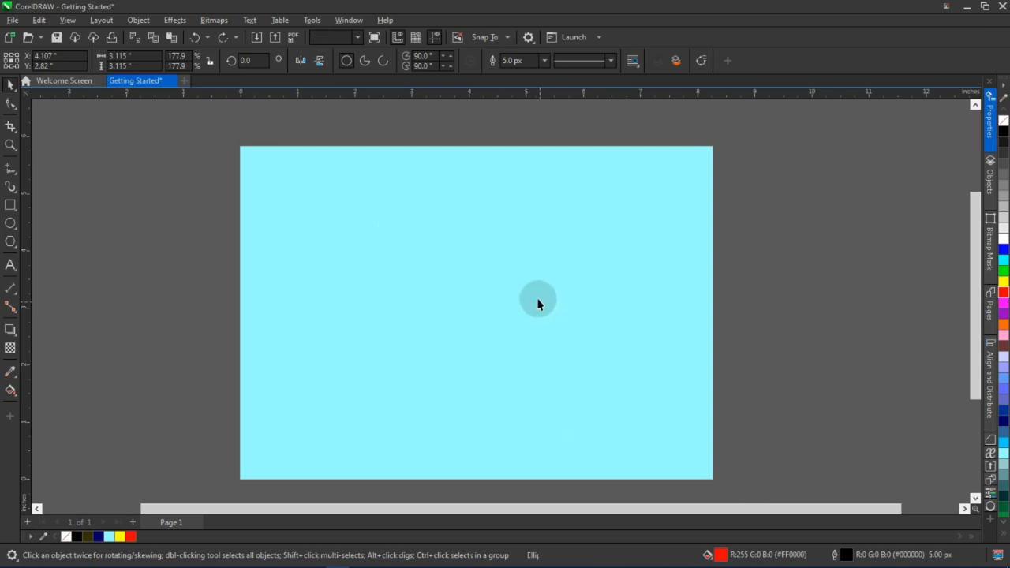
Add 24 pt text "This is a tutorial video" in the upper left part of the page
click(9, 267)
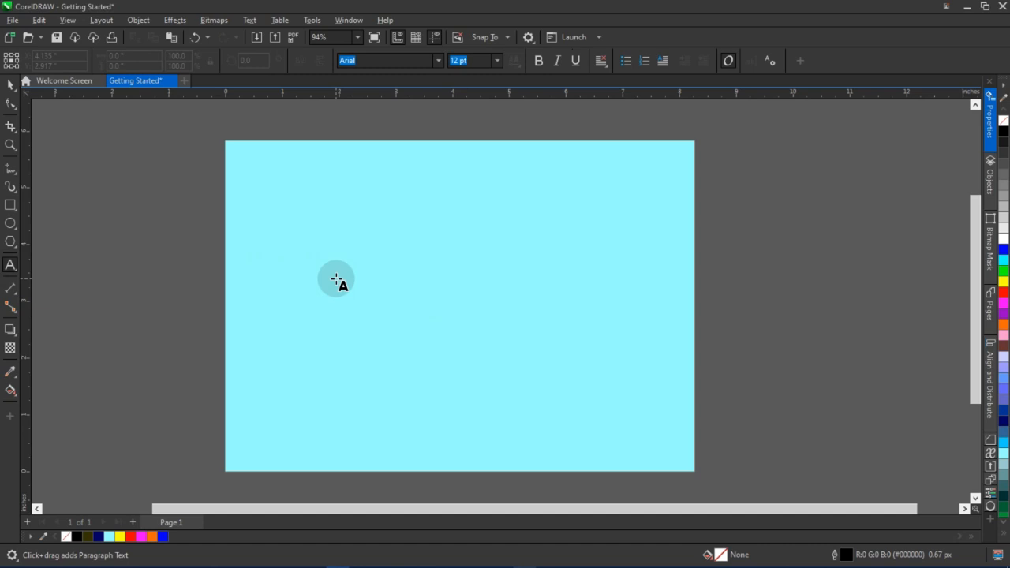
click(378, 317)
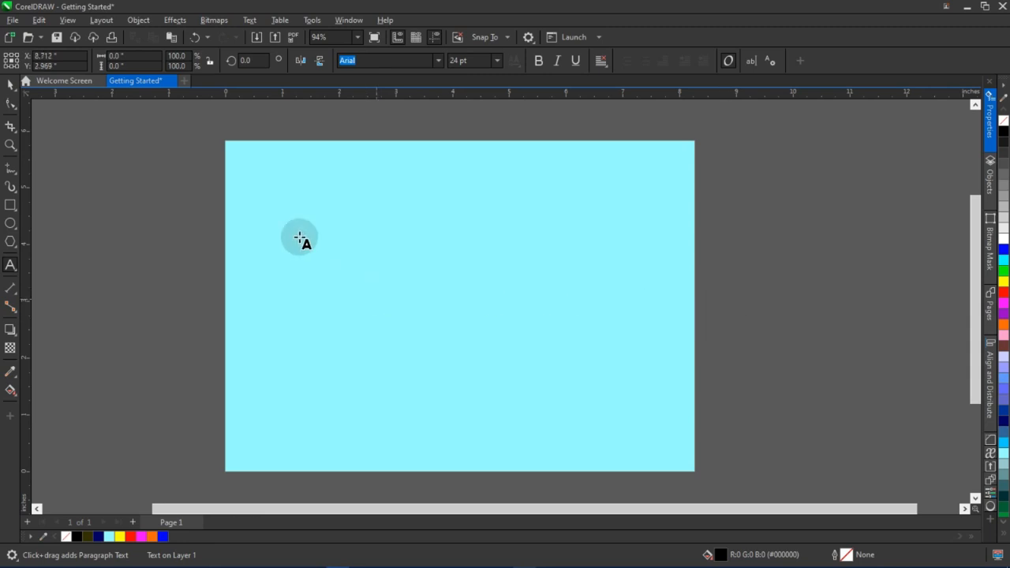
click(337, 253)
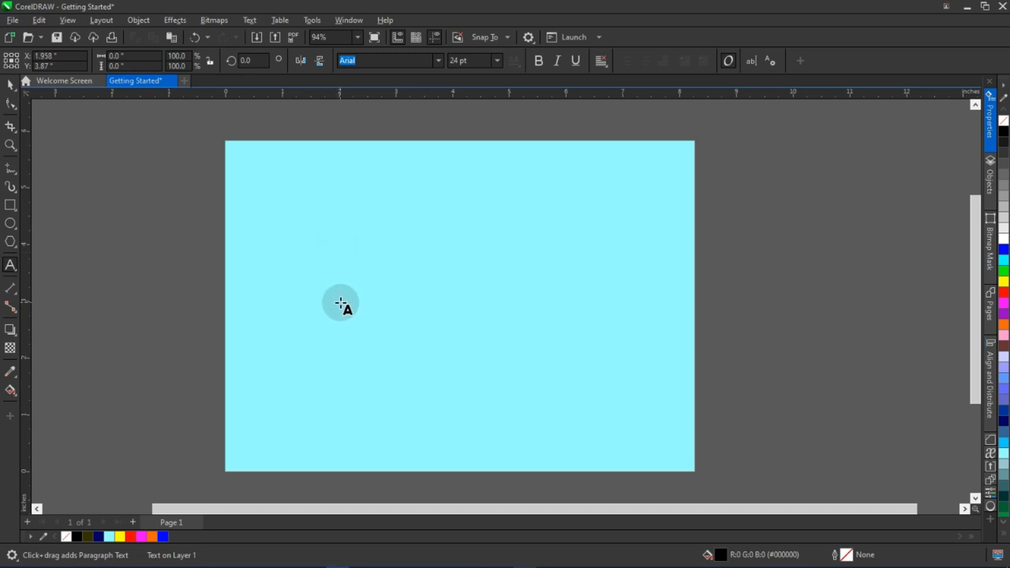
text(This is a tutorial video)
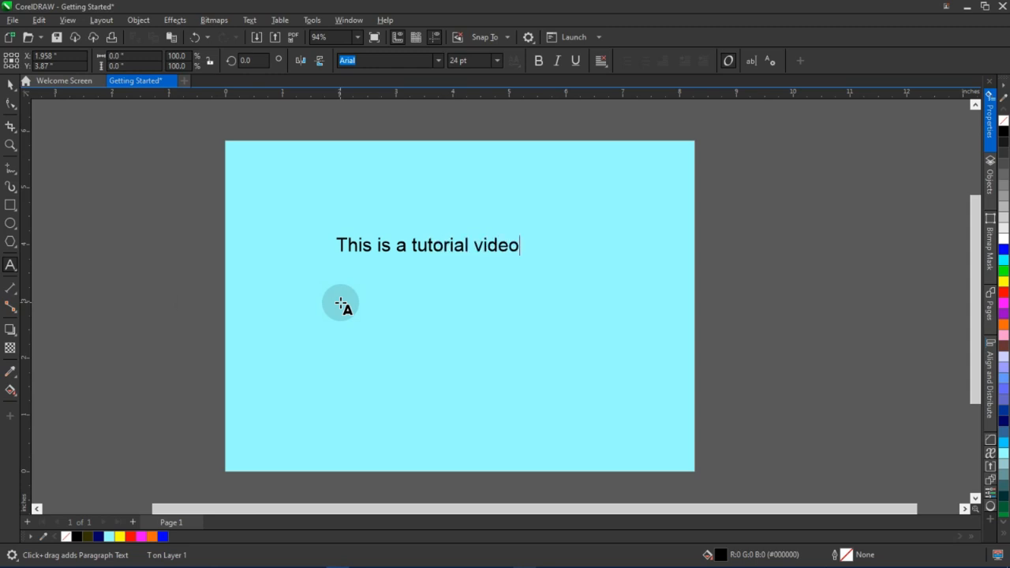
click(341, 304)
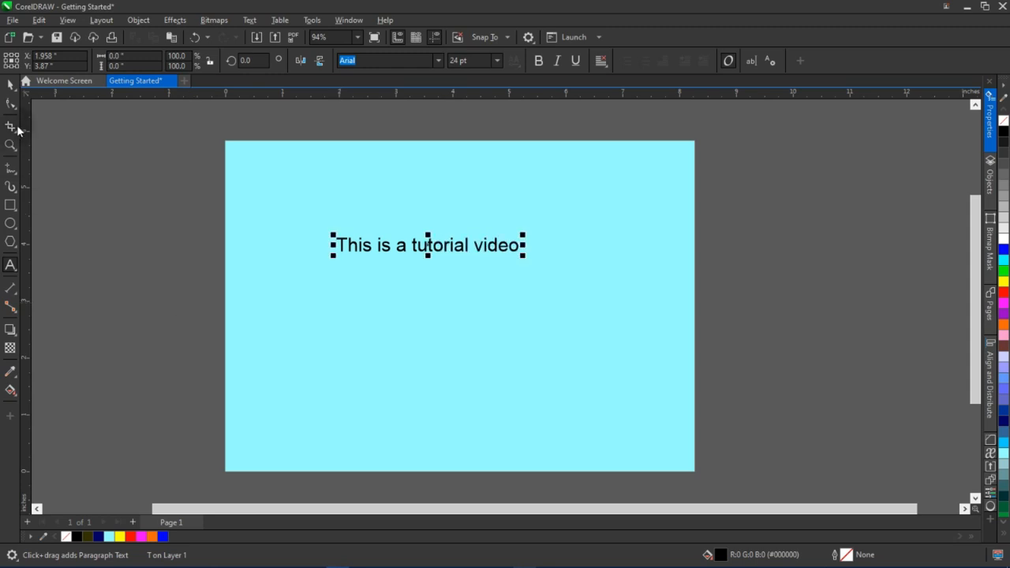
click(11, 85)
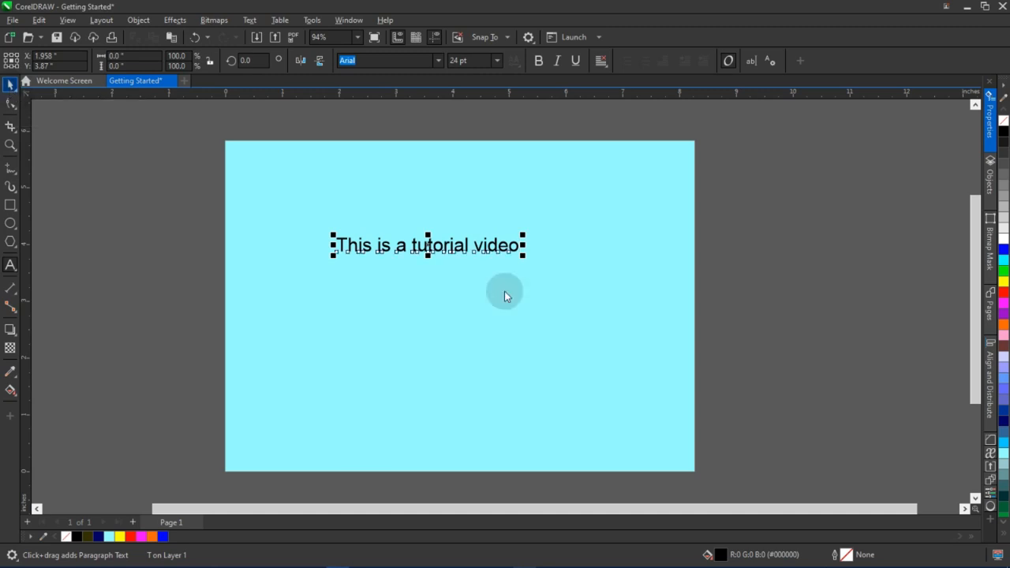
Enlarge the text to about 33.9 pt and centre it on the page
drag(528, 262, 501, 283)
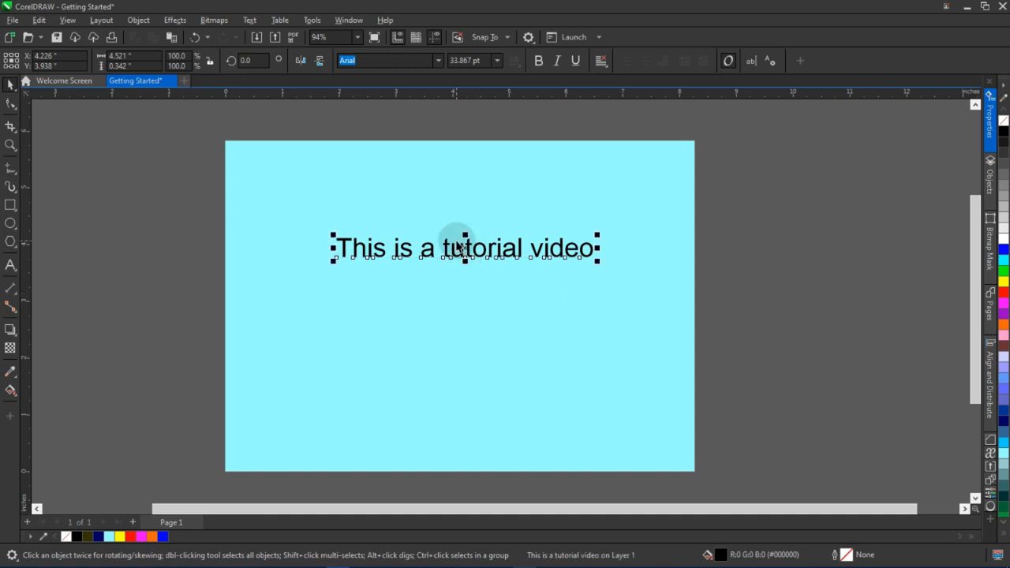
drag(467, 247, 458, 278)
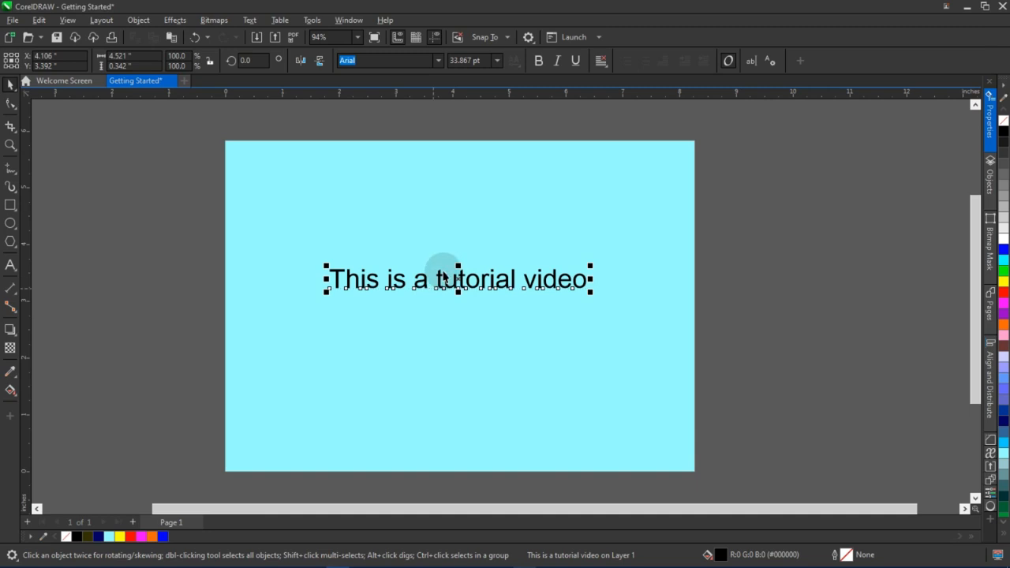
drag(463, 280, 443, 241)
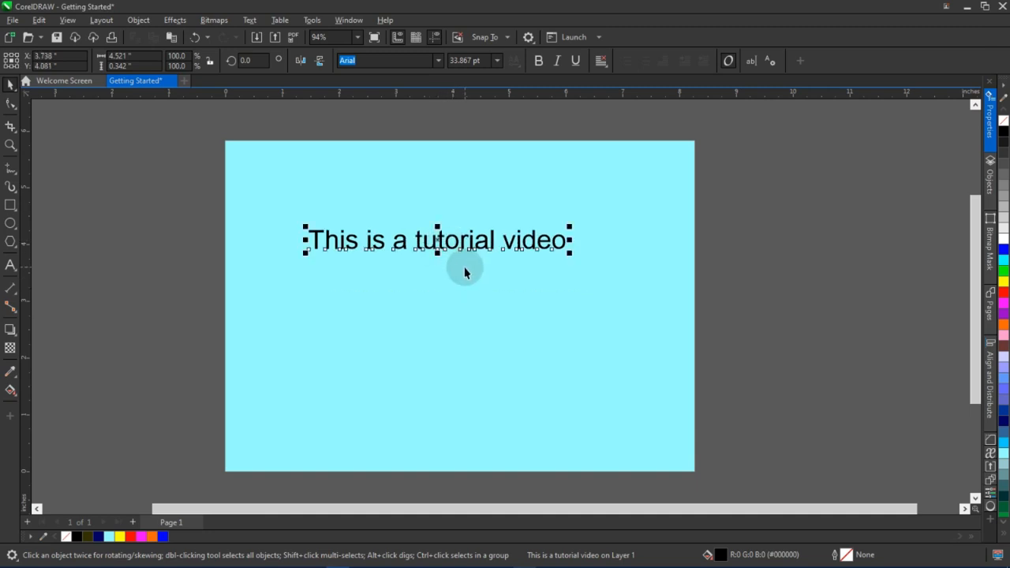
key(p)
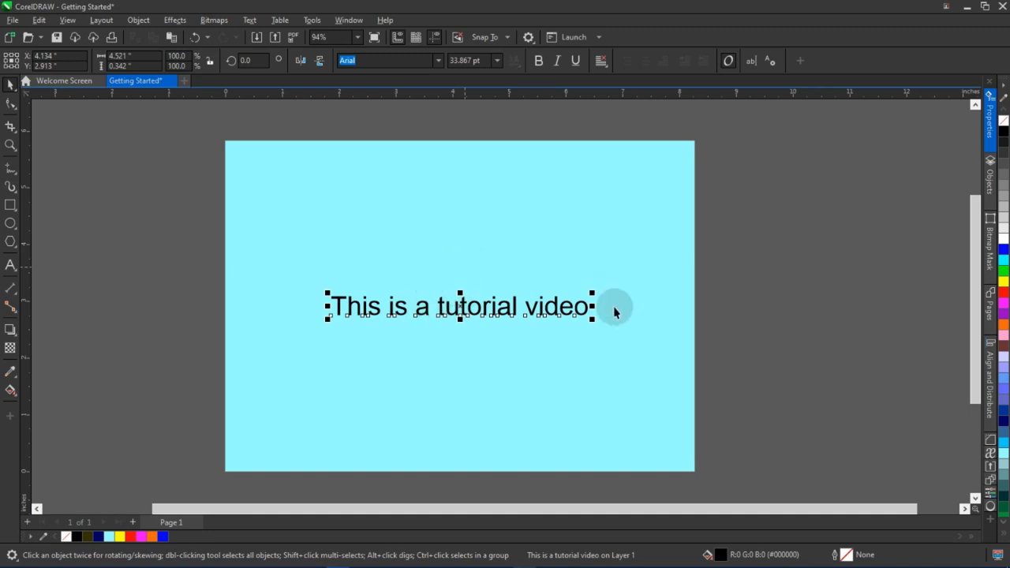
drag(484, 315, 673, 241)
key(p)
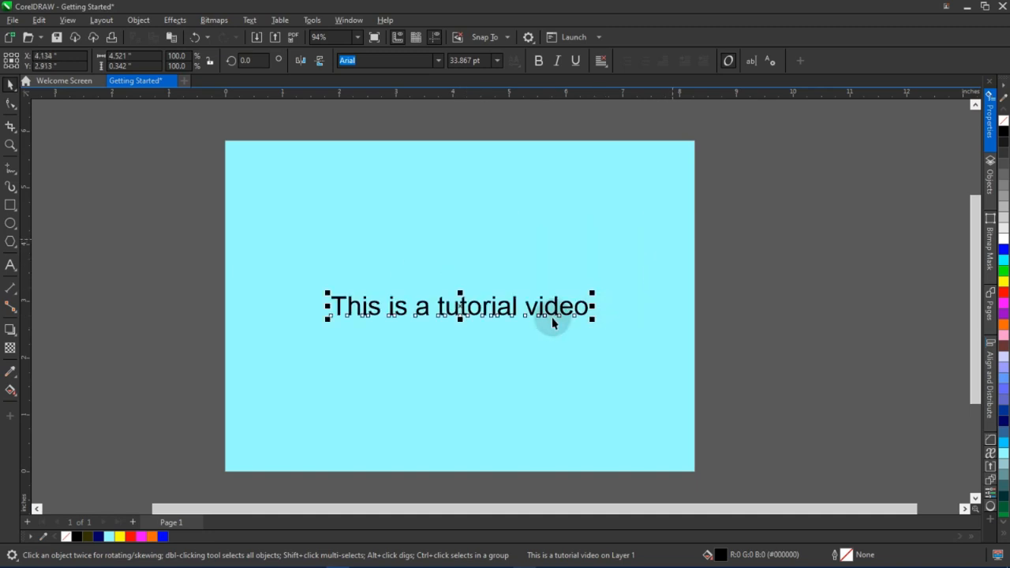
Change the text font to Decker and enlarge it to about 37.4 pt
click(440, 66)
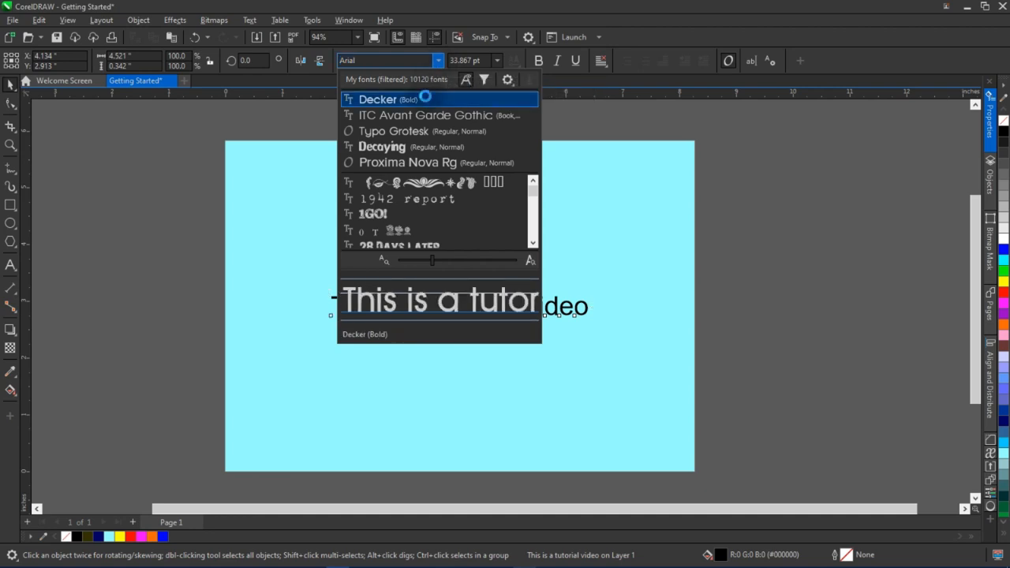
click(426, 100)
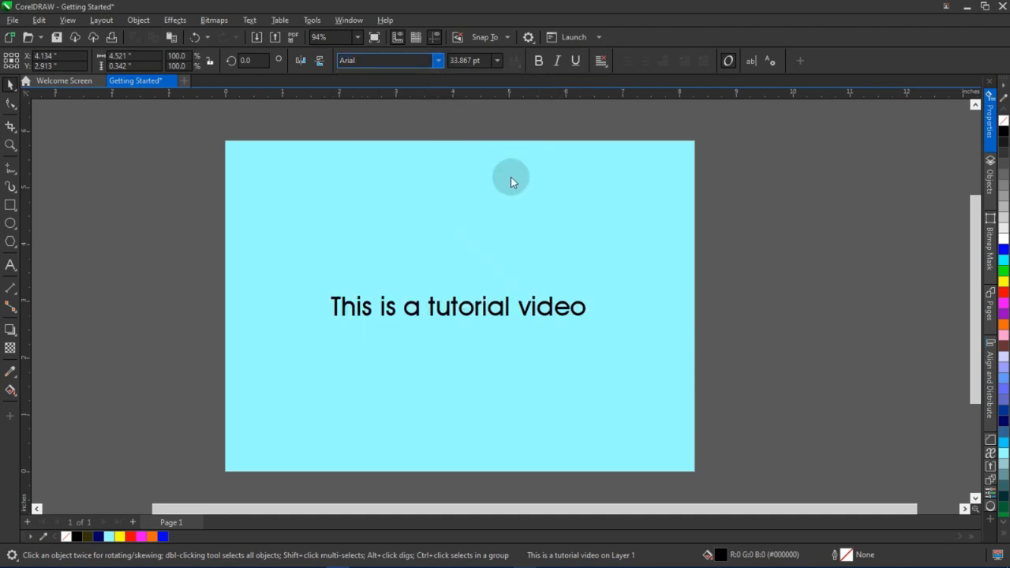
drag(592, 325, 618, 339)
drag(473, 307, 467, 300)
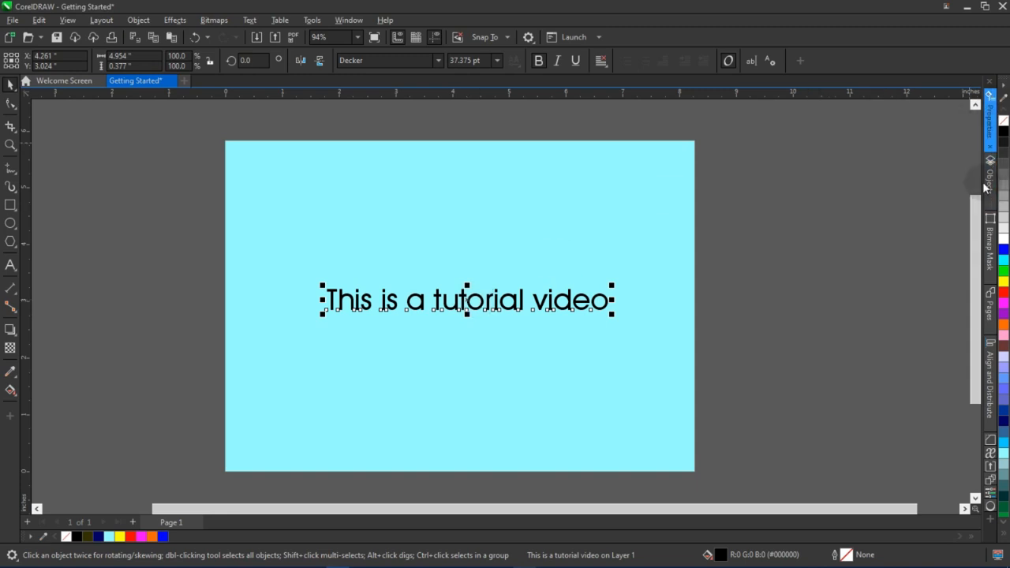
Open the Text docker for the selected title text
click(992, 131)
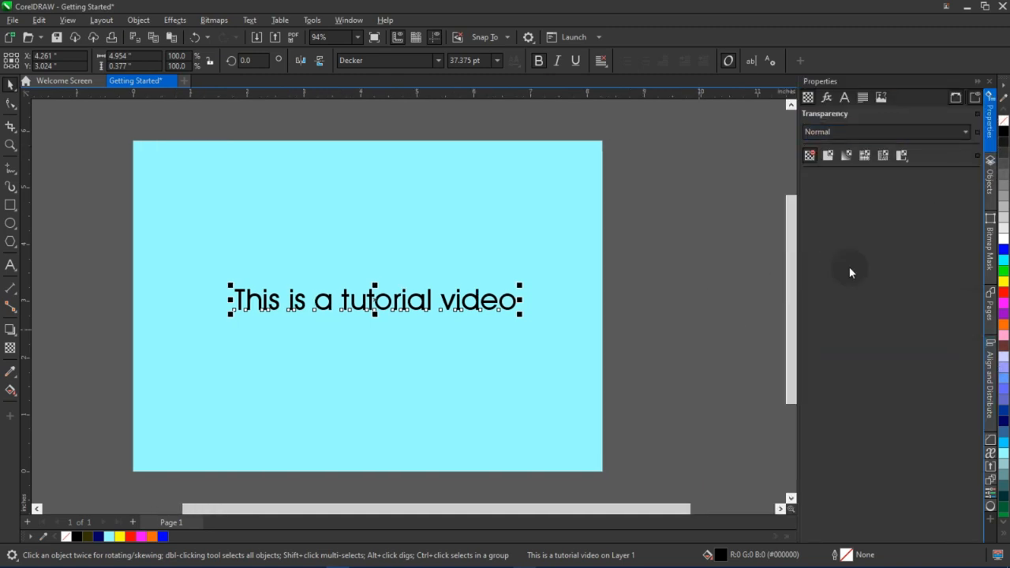
click(355, 24)
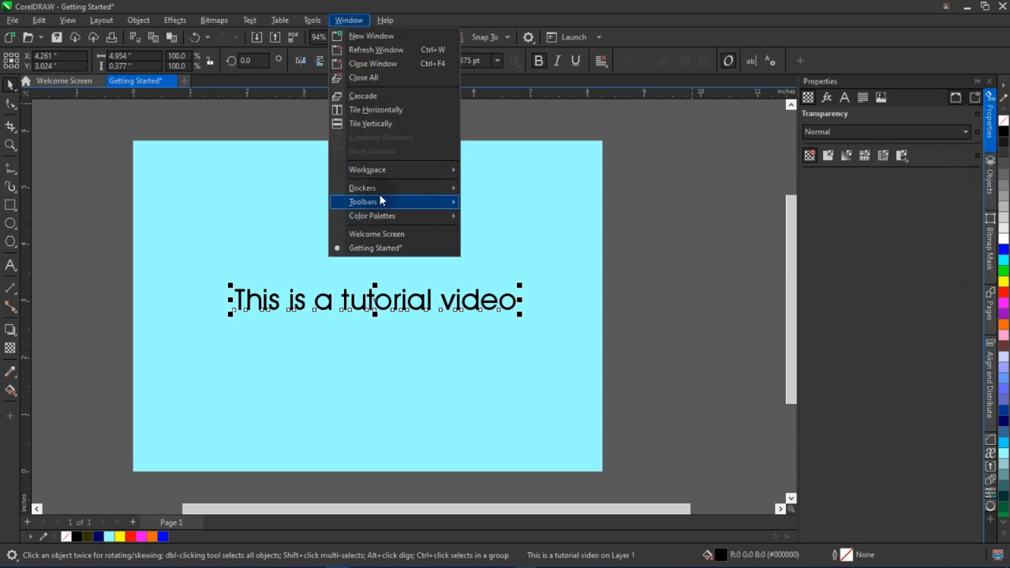
mouse_move(379, 192)
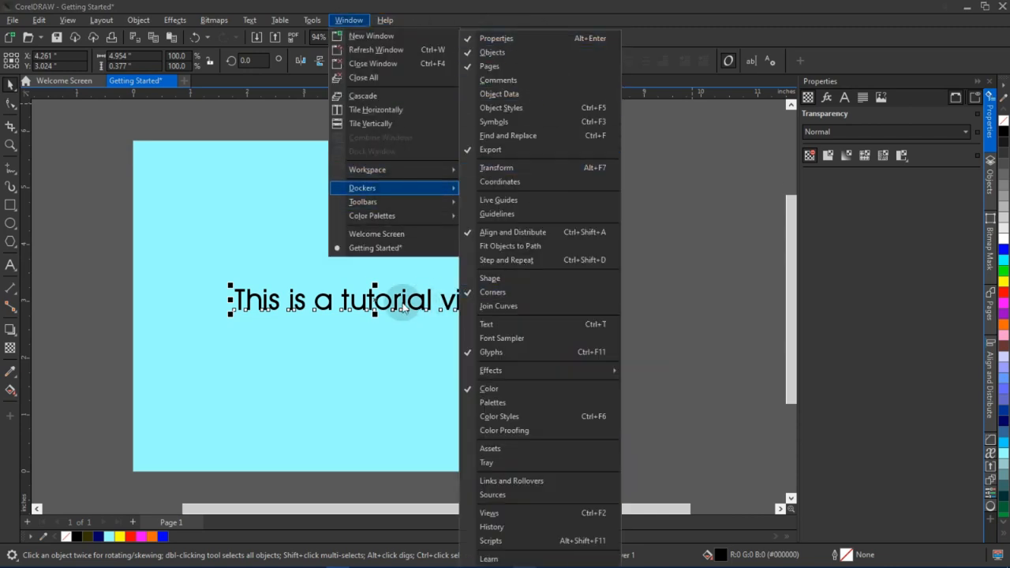
click(371, 307)
click(382, 304)
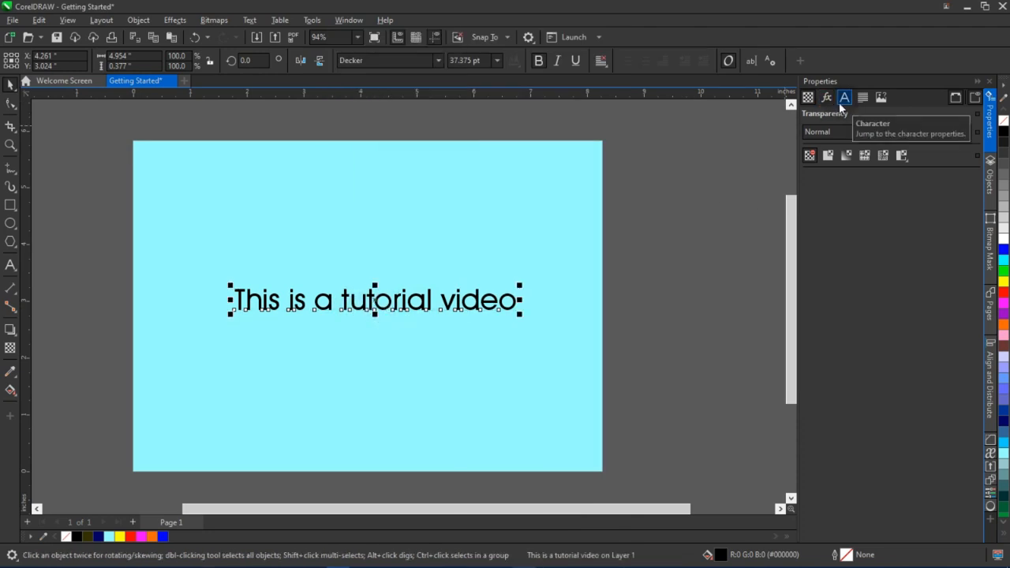
click(349, 20)
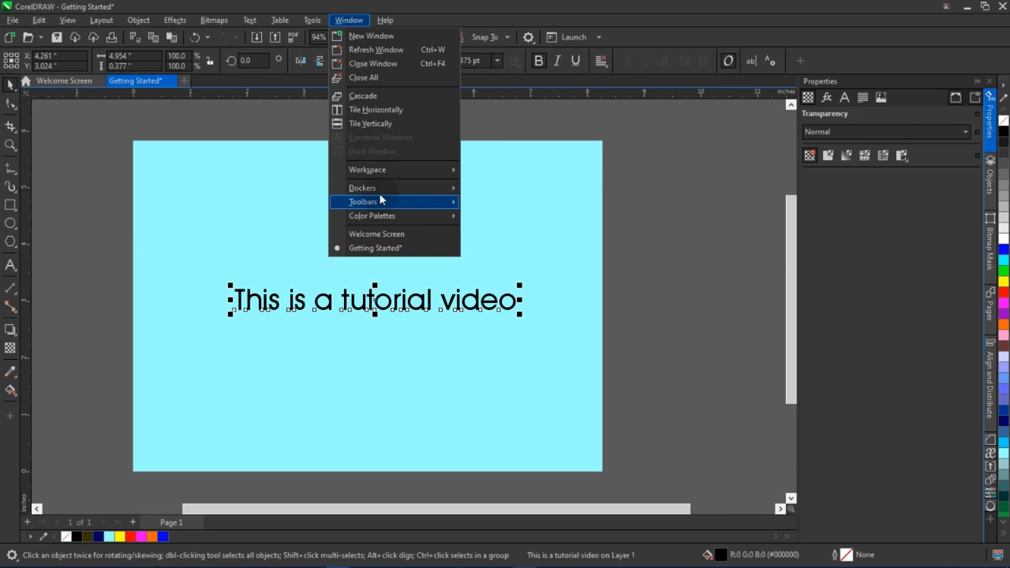
mouse_move(395, 188)
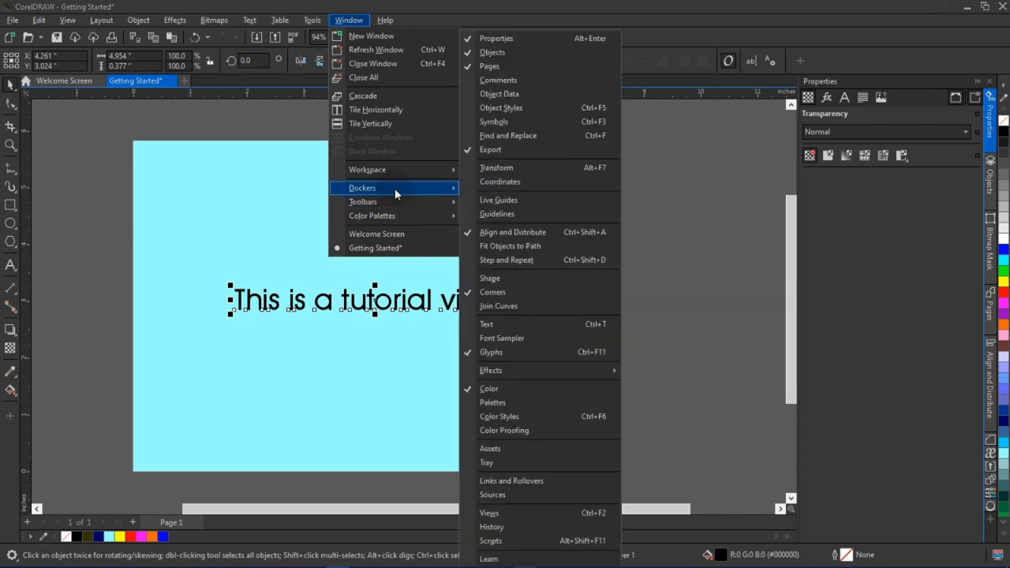
click(548, 324)
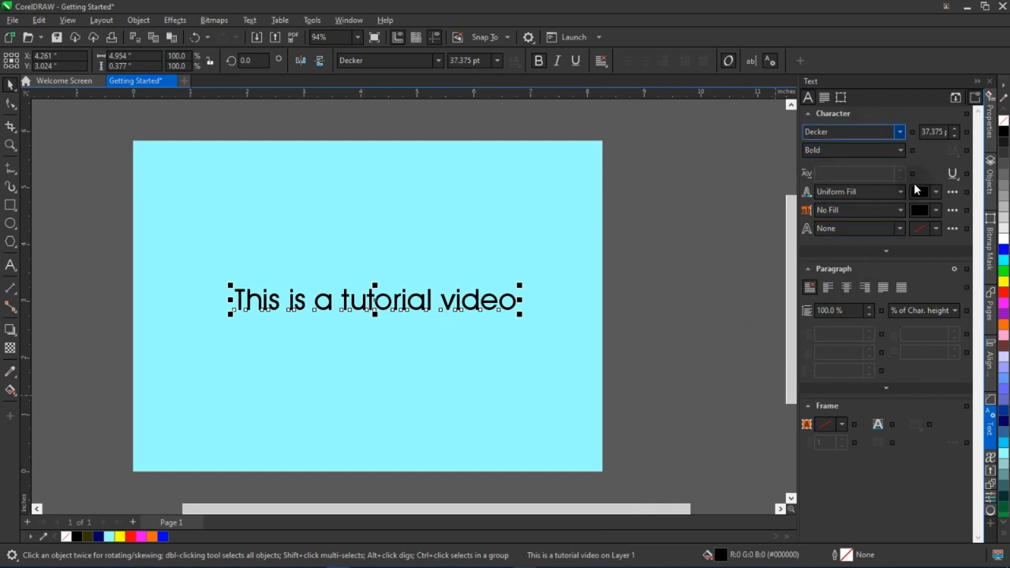
Try the Normal font style on the title text, then set it back to Bold
click(897, 149)
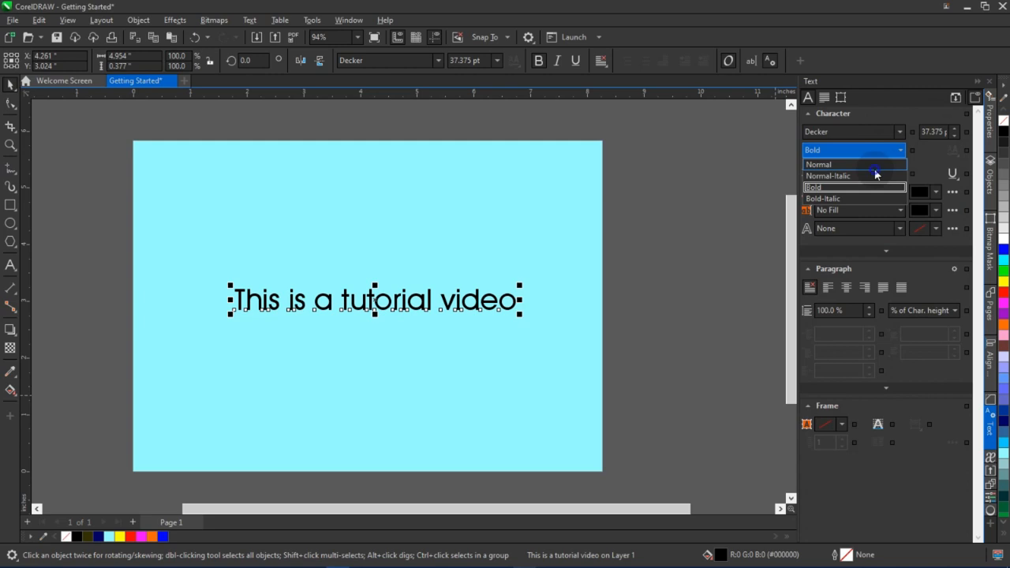
click(891, 165)
click(891, 150)
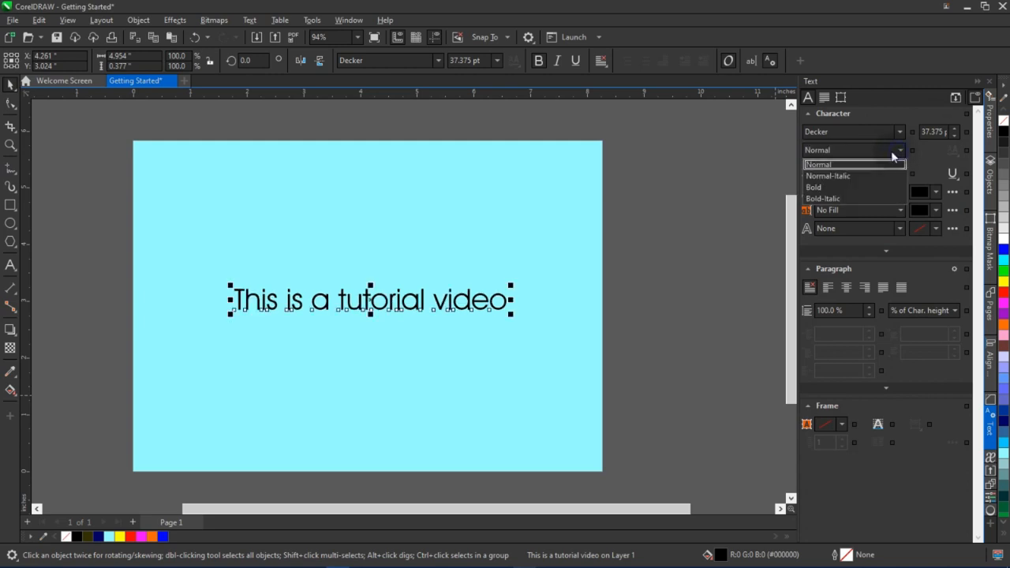
click(847, 188)
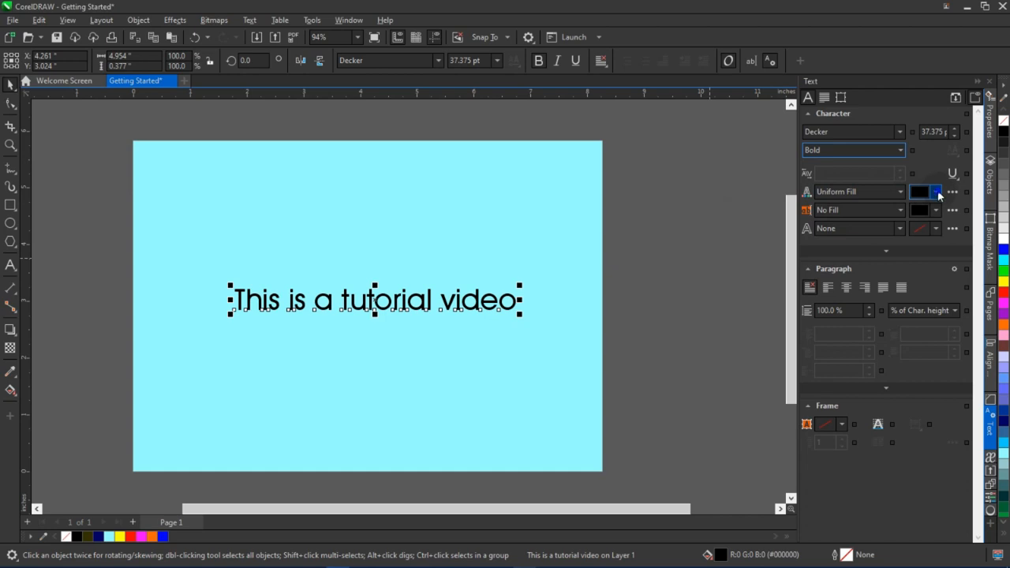
Try a blue fill colour on the title text, then return the fill to black
click(937, 194)
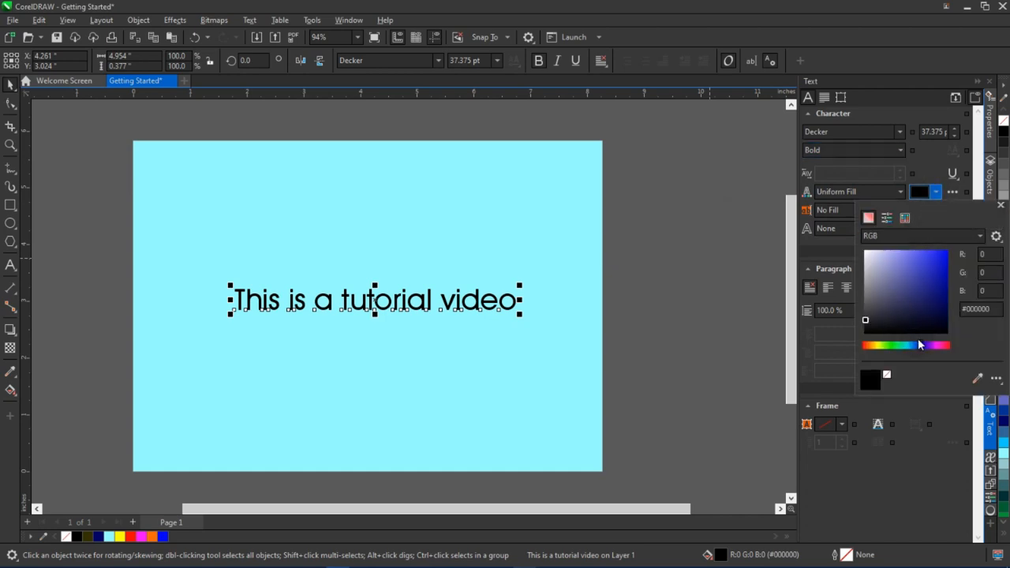
click(1001, 206)
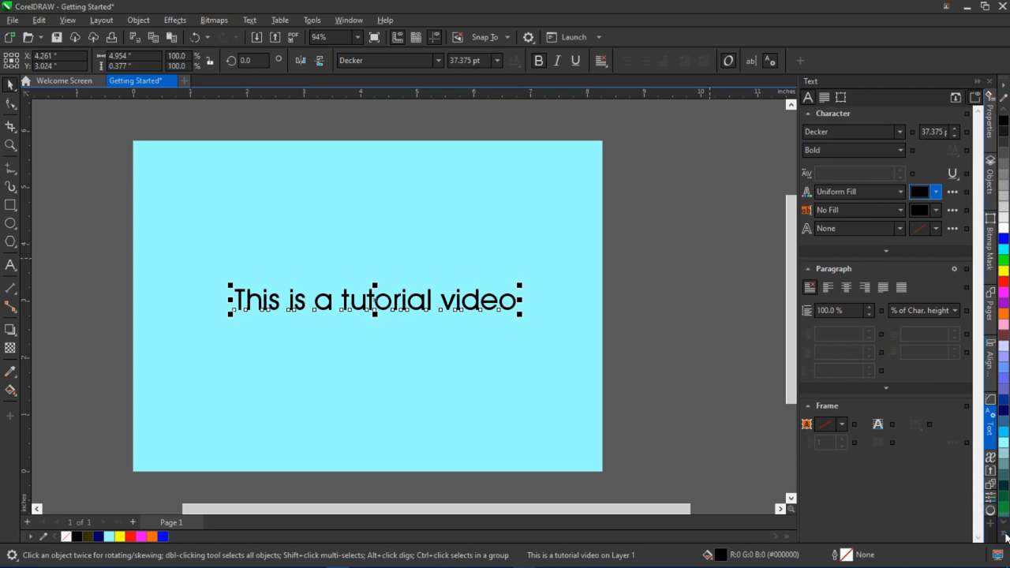
click(1005, 536)
click(932, 193)
click(937, 196)
drag(891, 311, 928, 275)
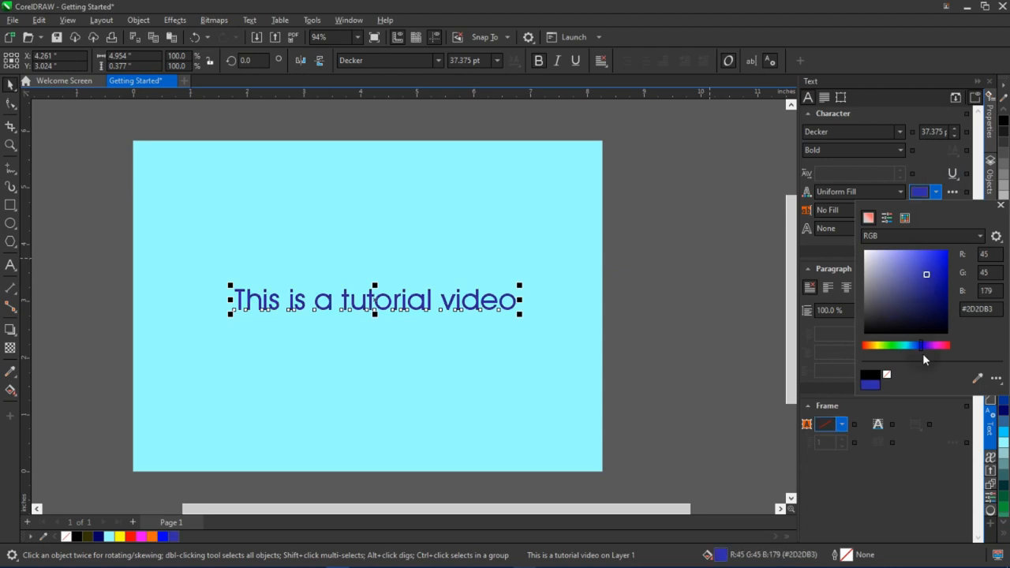
click(948, 346)
mouse_move(930, 276)
mouse_down()
mouse_move(936, 269)
mouse_move(948, 334)
mouse_up()
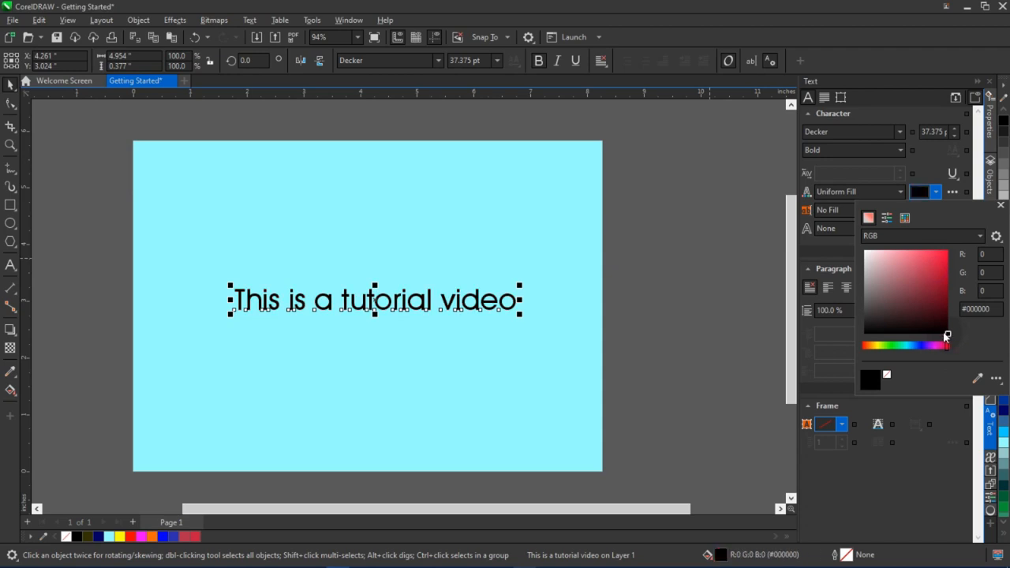
click(934, 194)
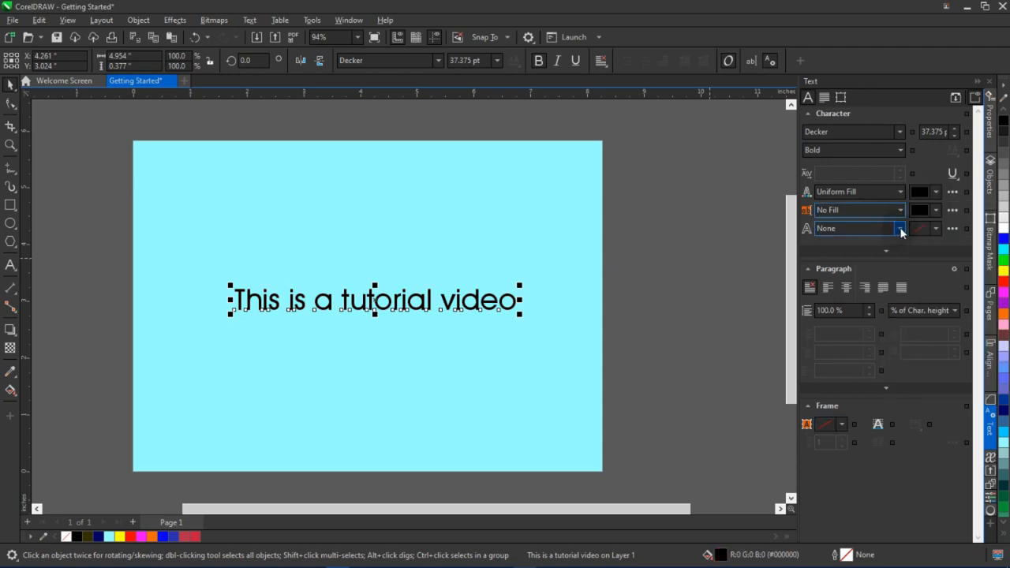
Try a 2.0 px coloured outline on the title text, then set the outline back to None
click(900, 229)
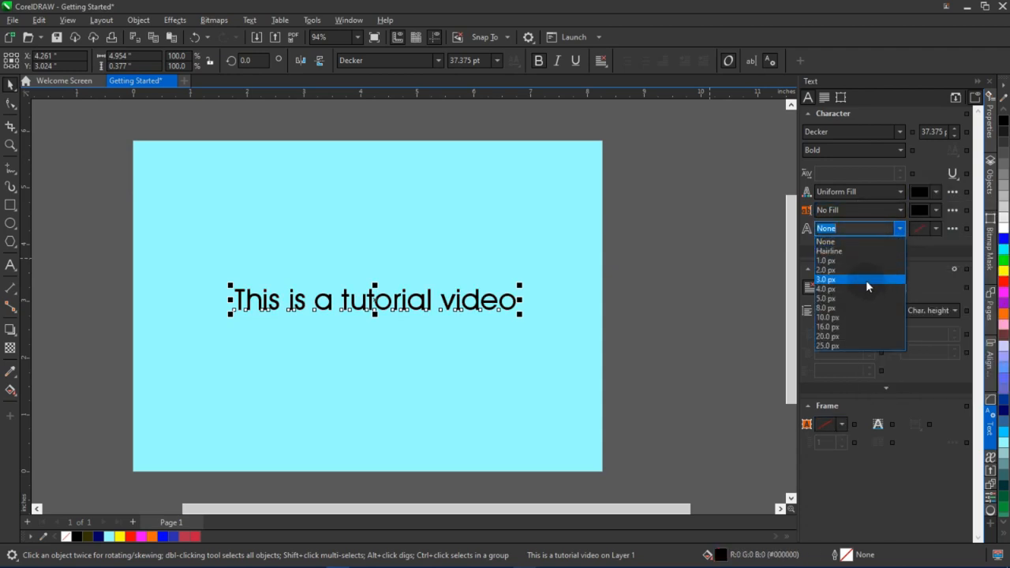
click(867, 269)
click(933, 233)
drag(896, 287, 873, 300)
click(925, 328)
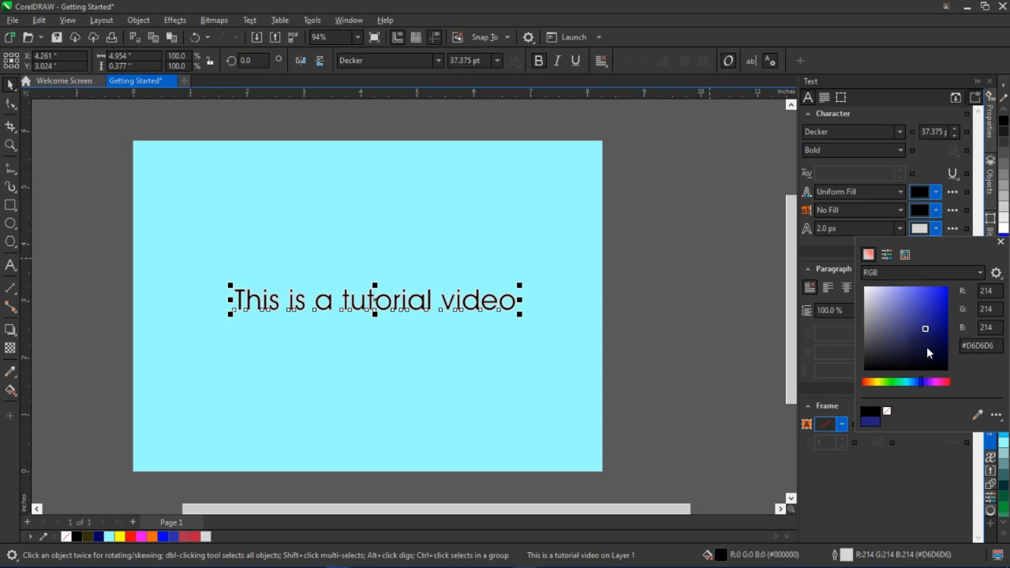
drag(920, 379, 950, 384)
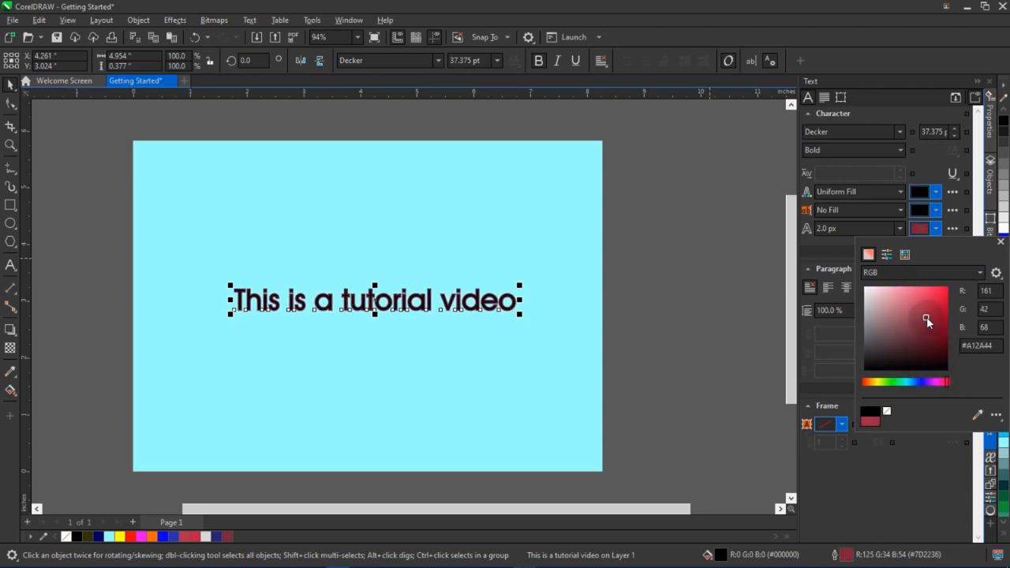
drag(909, 298, 906, 297)
click(875, 382)
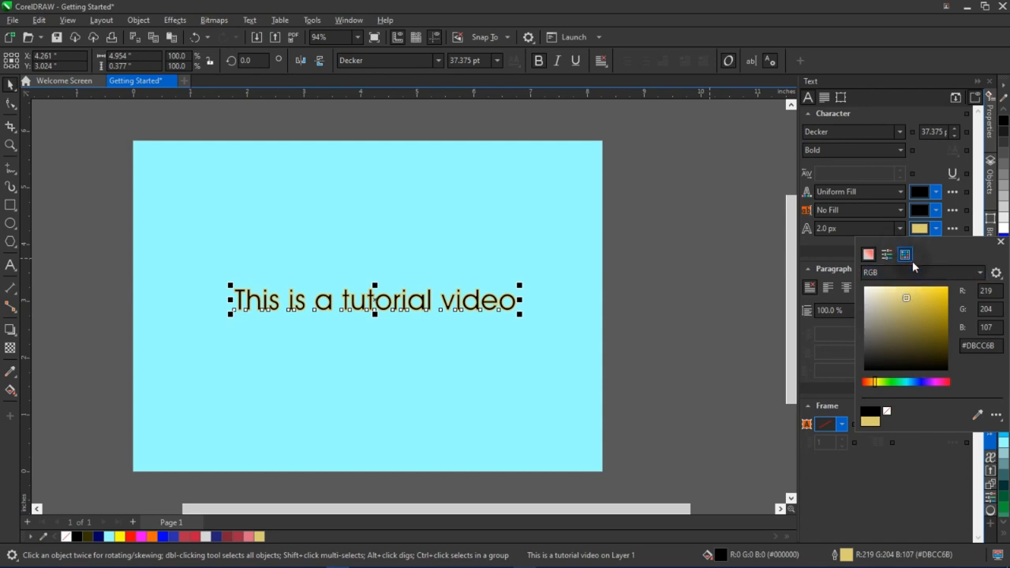
click(886, 228)
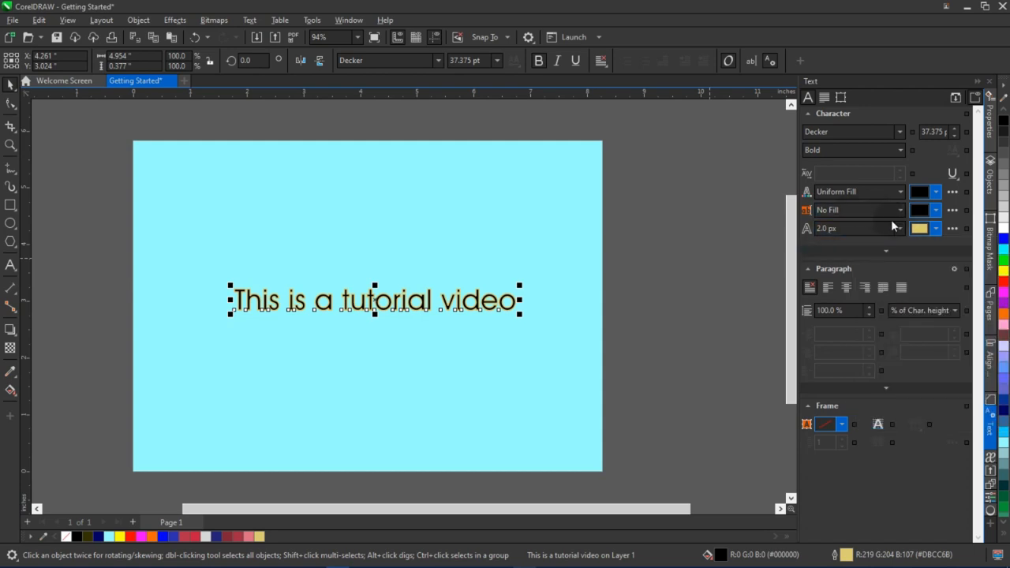
click(903, 229)
click(877, 239)
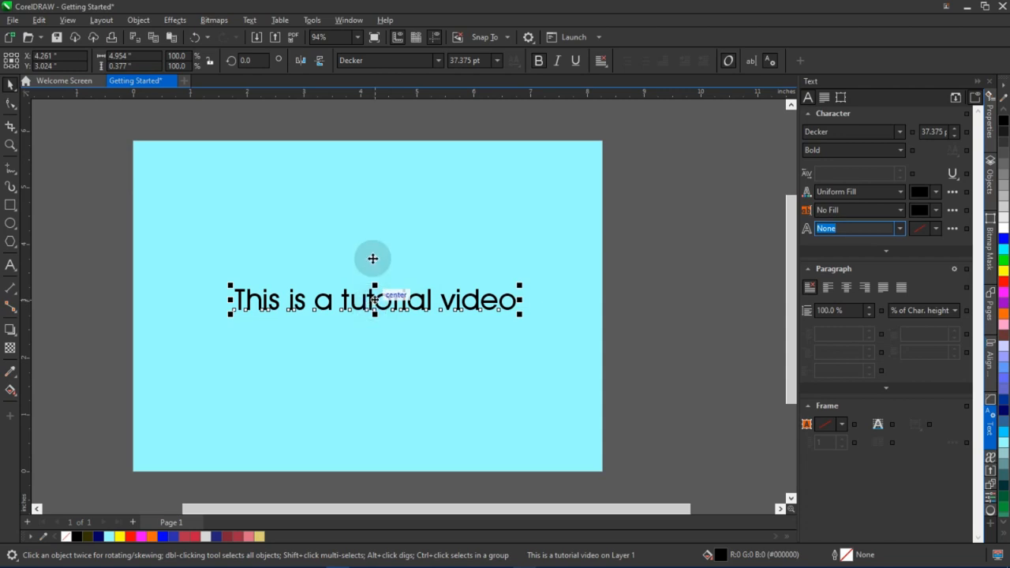
Create a paragraph text frame below the title containing "this is a tutorial video"
scroll(445, 208, up, 1)
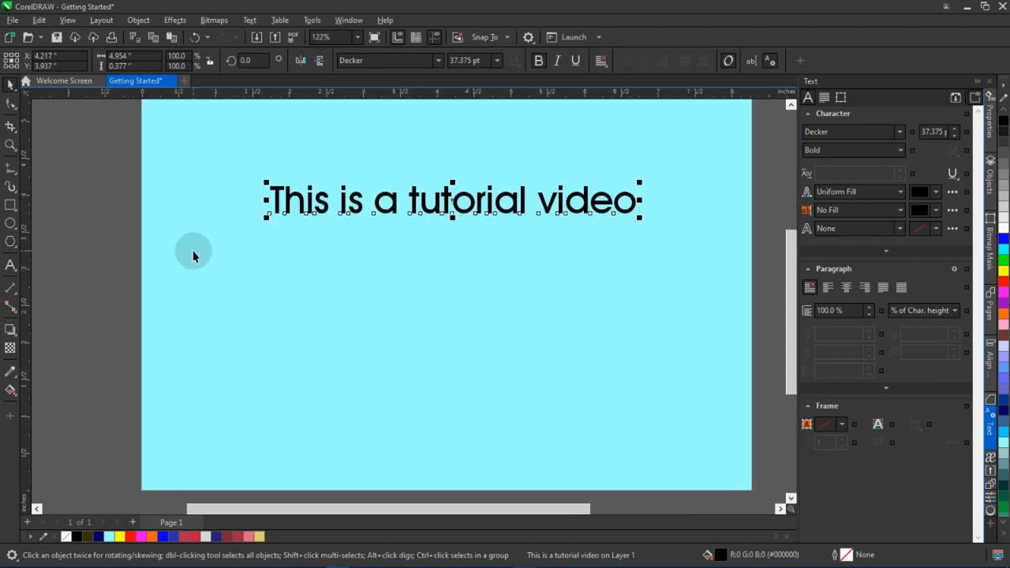
click(9, 266)
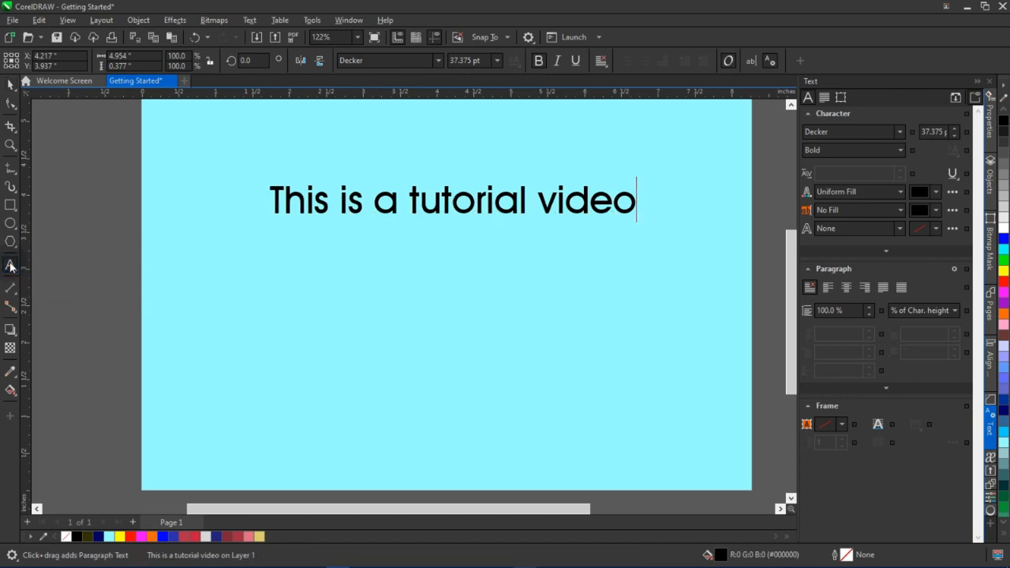
click(316, 270)
drag(330, 285, 470, 416)
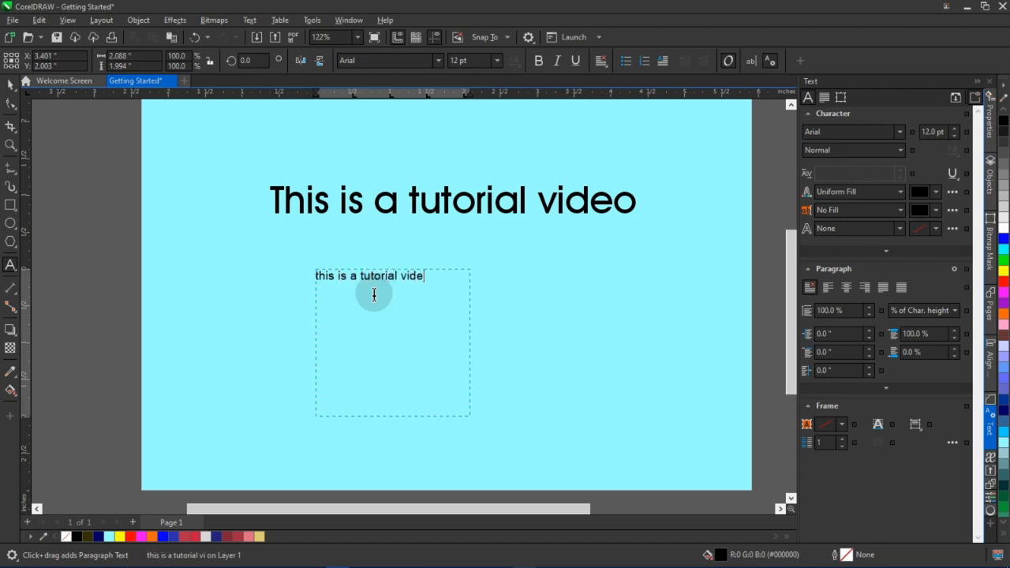
click(374, 294)
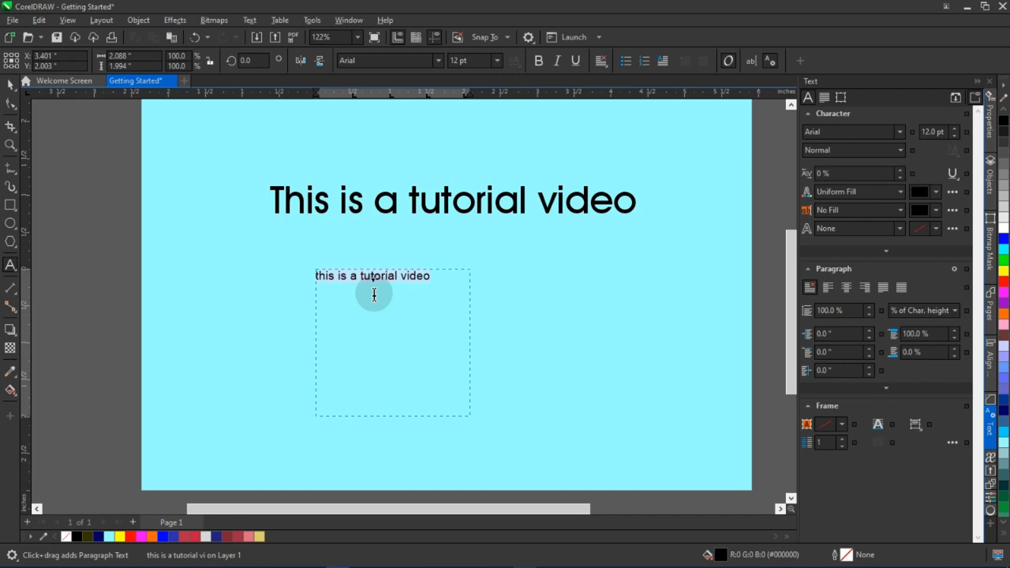
click(449, 281)
Paste the line four more times on new lines inside the paragraph frame, then exit text editing
key(Return)
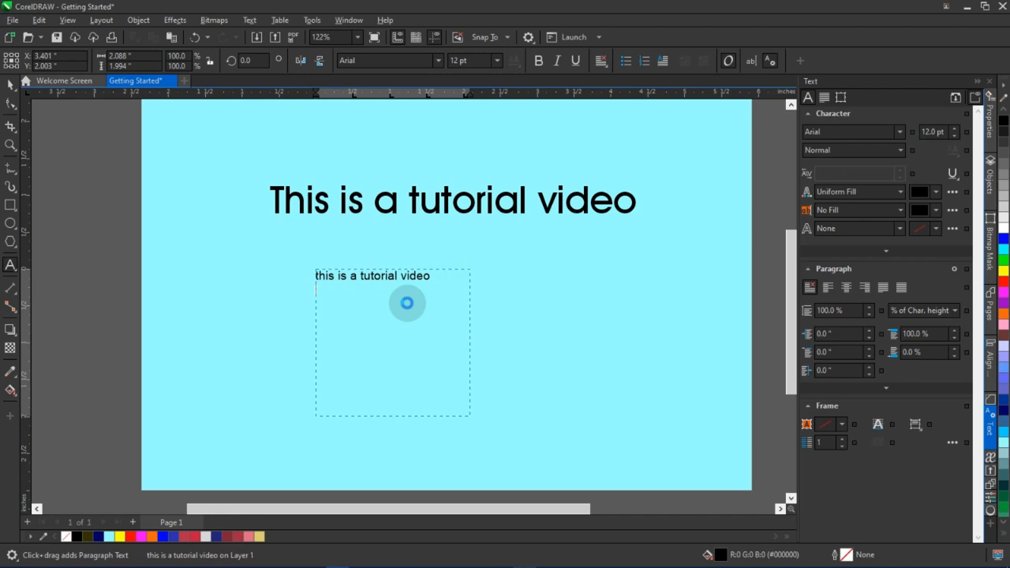
text(this is a tutorial video)
text(this is a tutorial video)
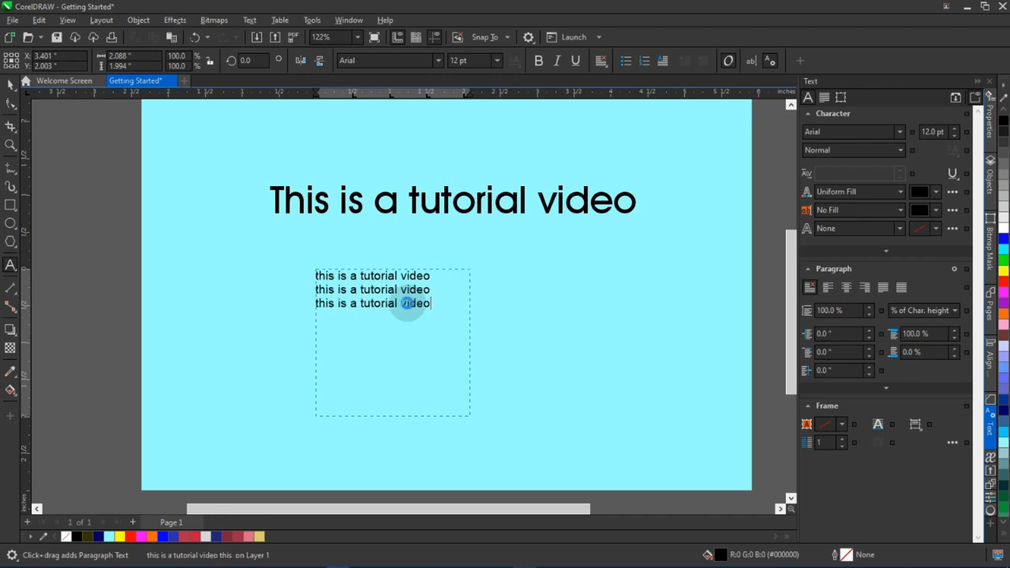
text(this is a tutorial video)
key(ctrl+v)
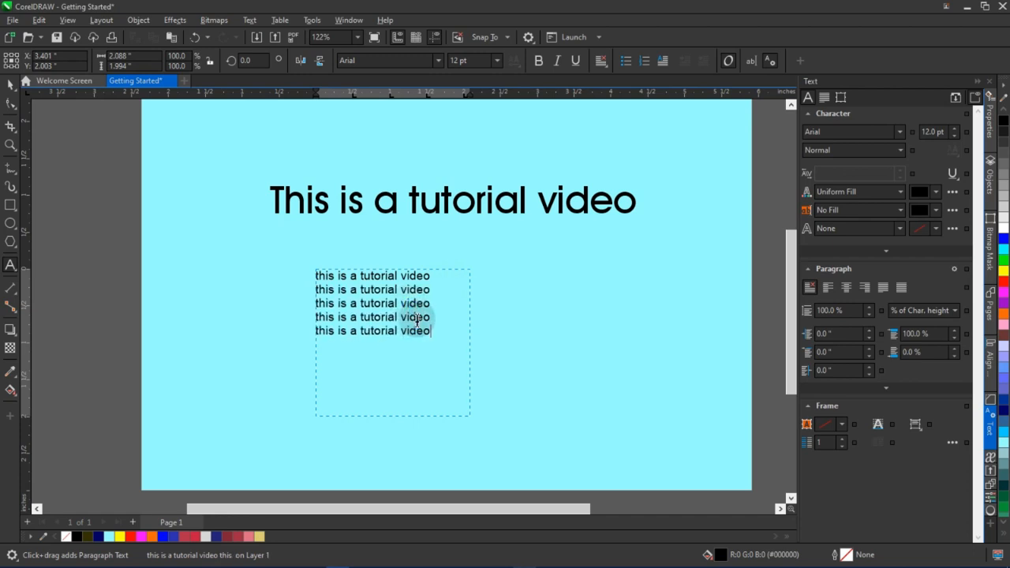
key(Escape)
click(11, 87)
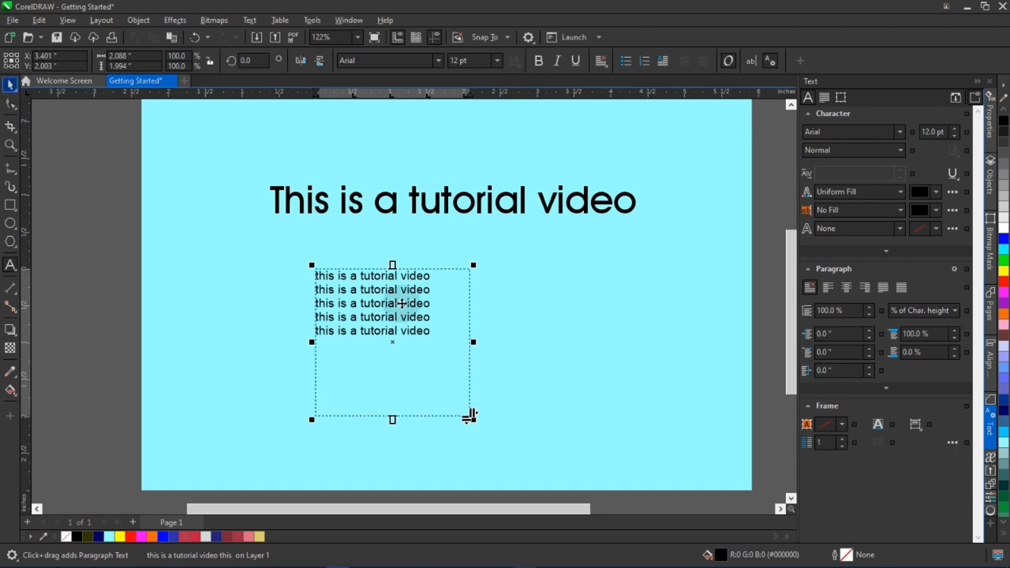
Extend the first paragraph line to read "this is a tutorial video, it is a very"
scroll(438, 289, up, 2)
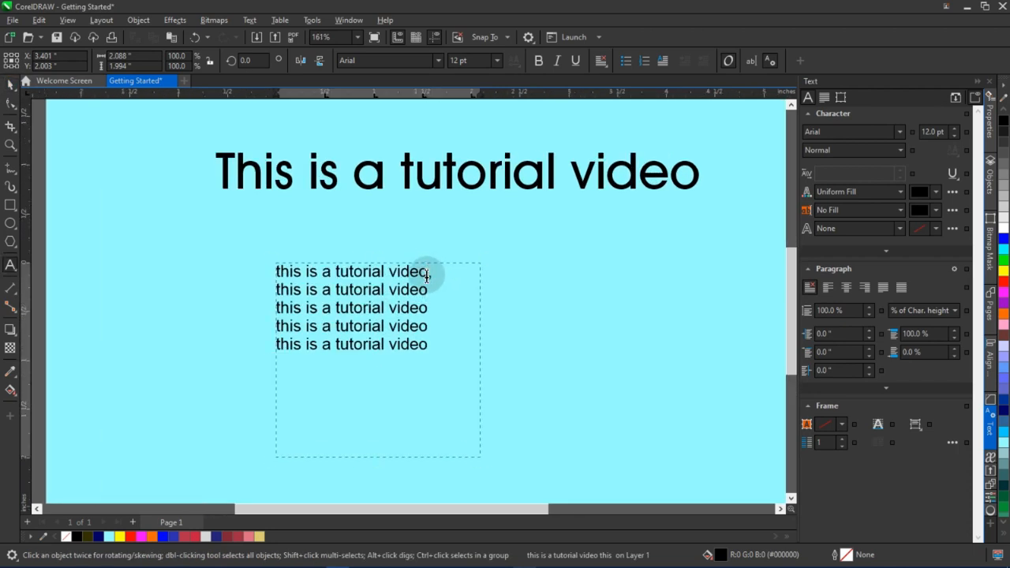
key(BackSpace)
text(ve)
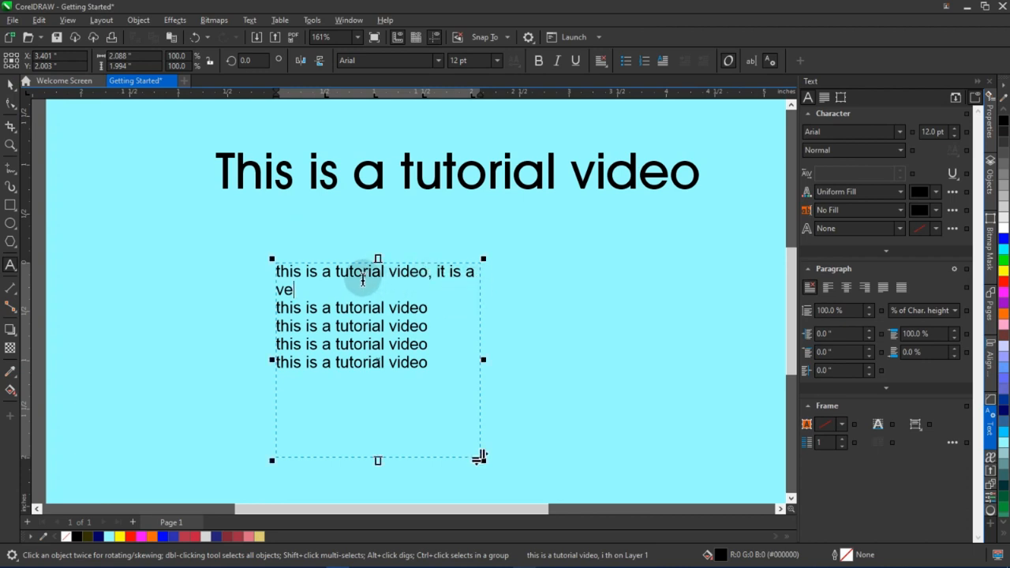
text(ry)
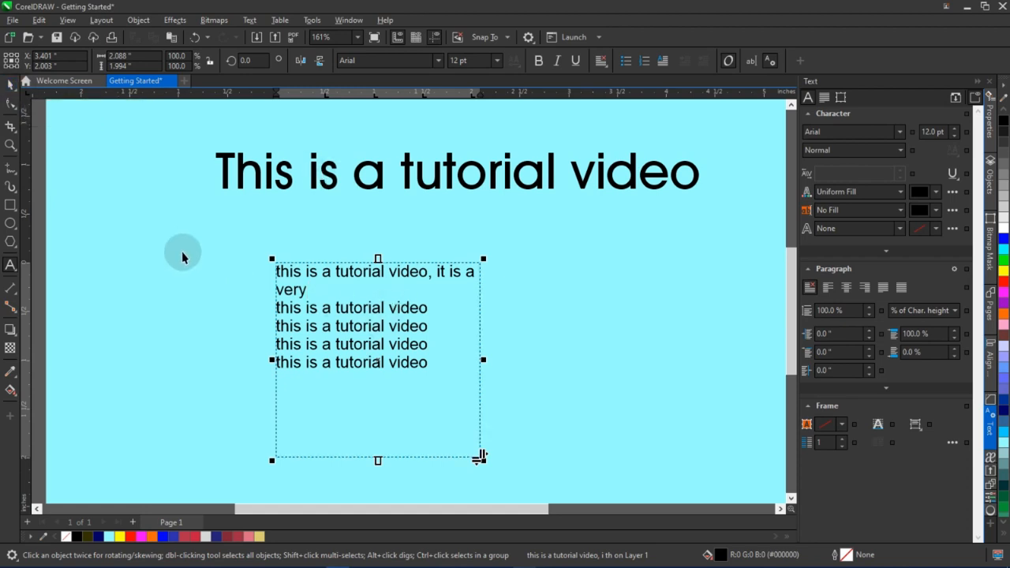
Add 24 pt artistic text "Tuhdnjdjdjndjkdkdklkdkdkdkdkdkdjk" just below the title
click(11, 266)
click(163, 229)
text(Tuh)
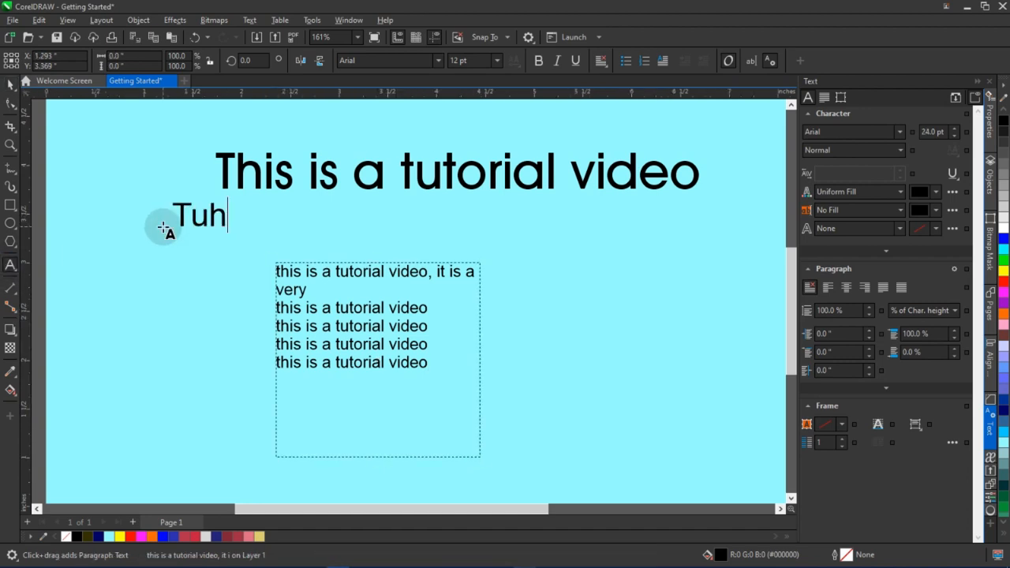
text(dnjdjdjndjkdkdklkdkdkdkdkdkdjk)
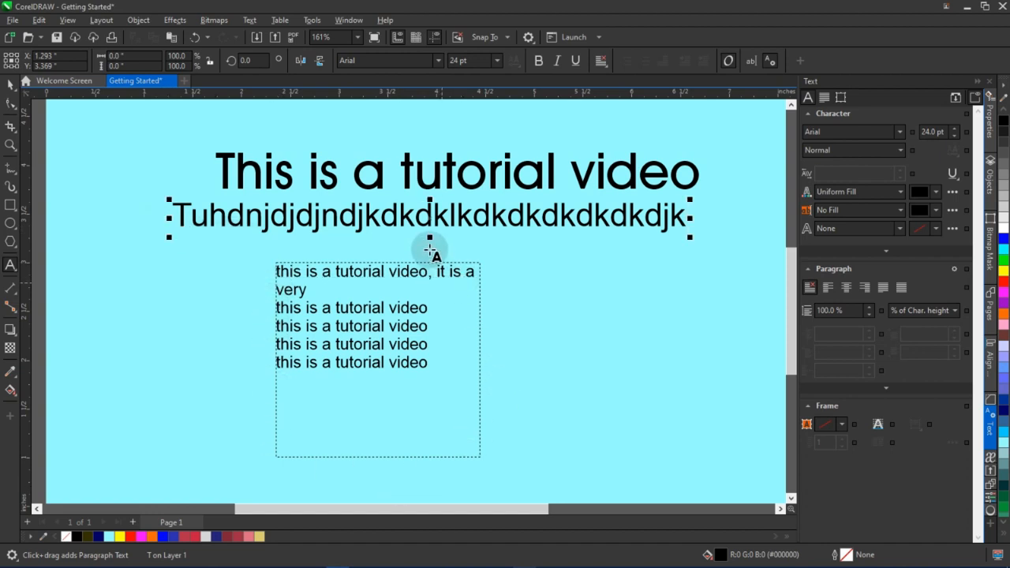
click(11, 83)
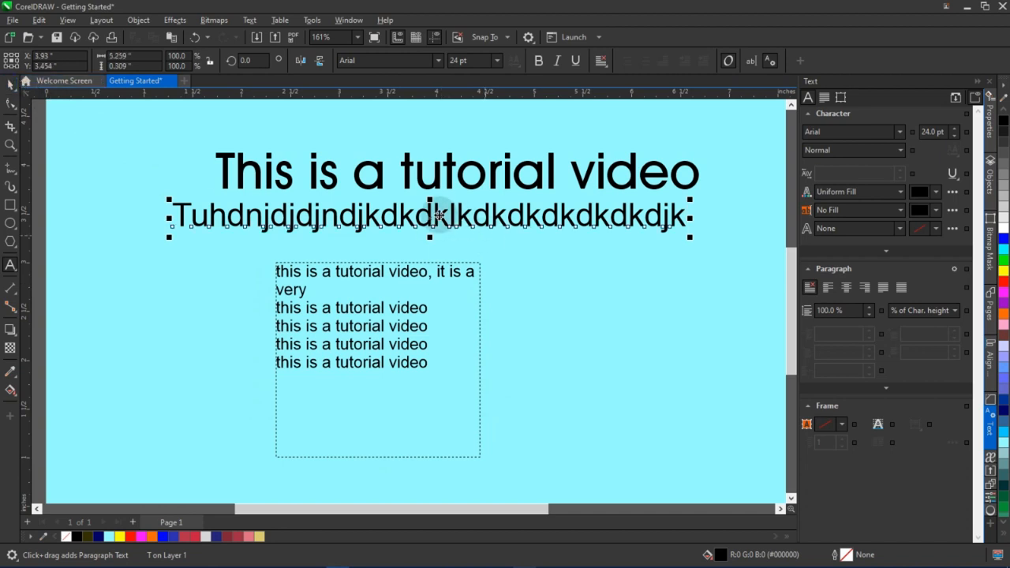
Delete the long gibberish artistic text below the title
key(Delete)
Try each paragraph alignment option on the paragraph frame's text, ending with no alignment
click(427, 308)
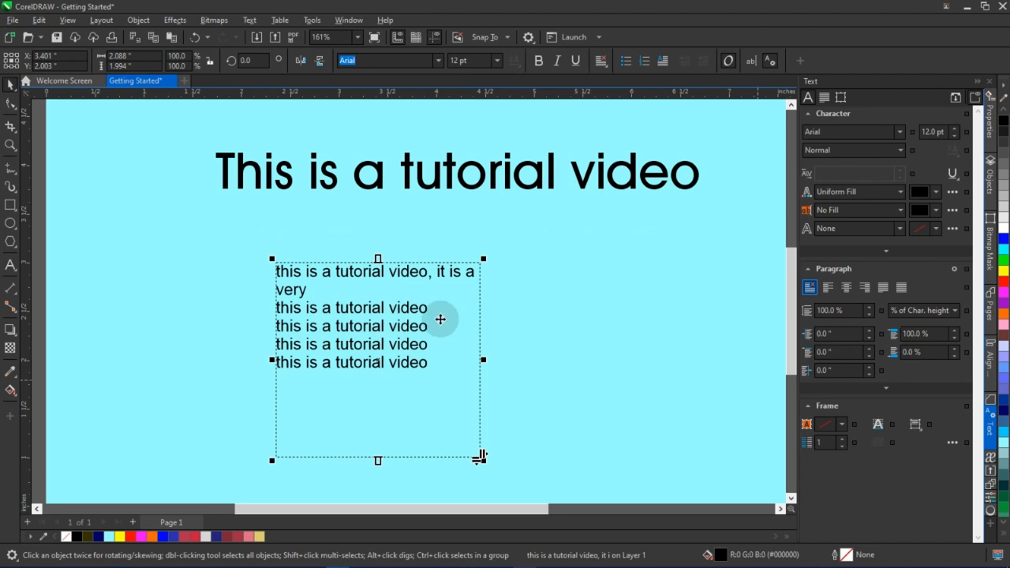
click(828, 291)
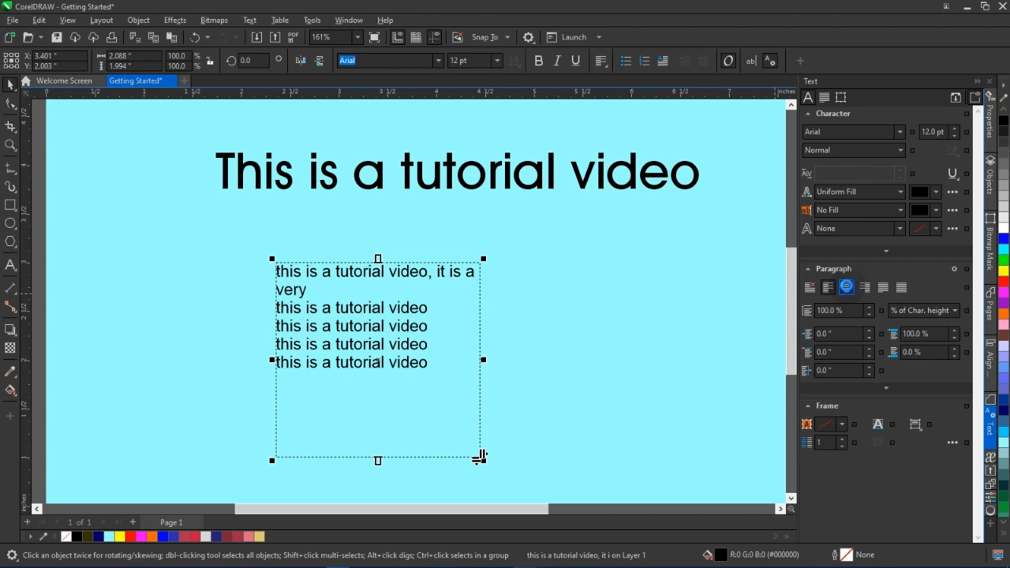
click(846, 287)
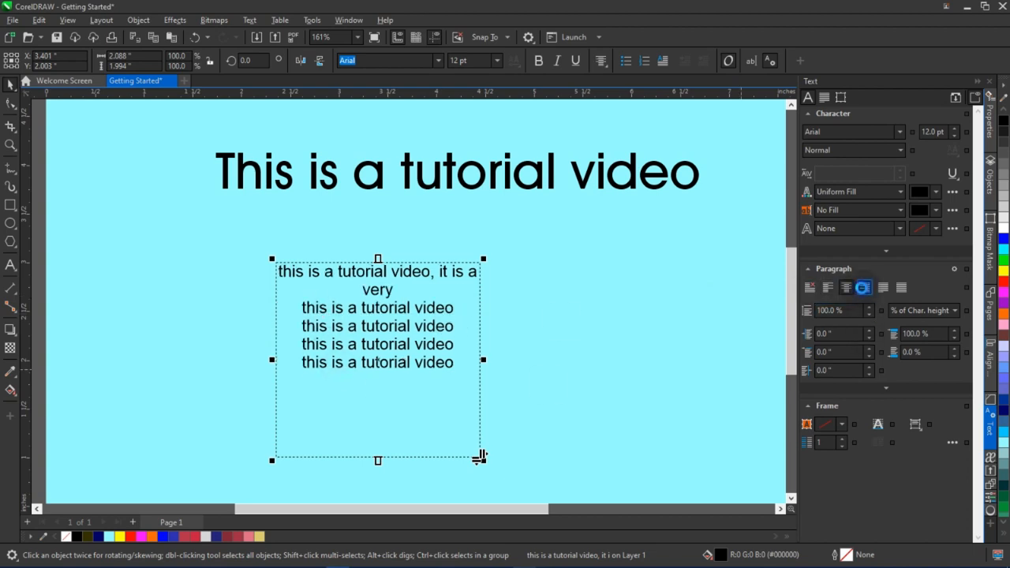
click(864, 287)
click(882, 289)
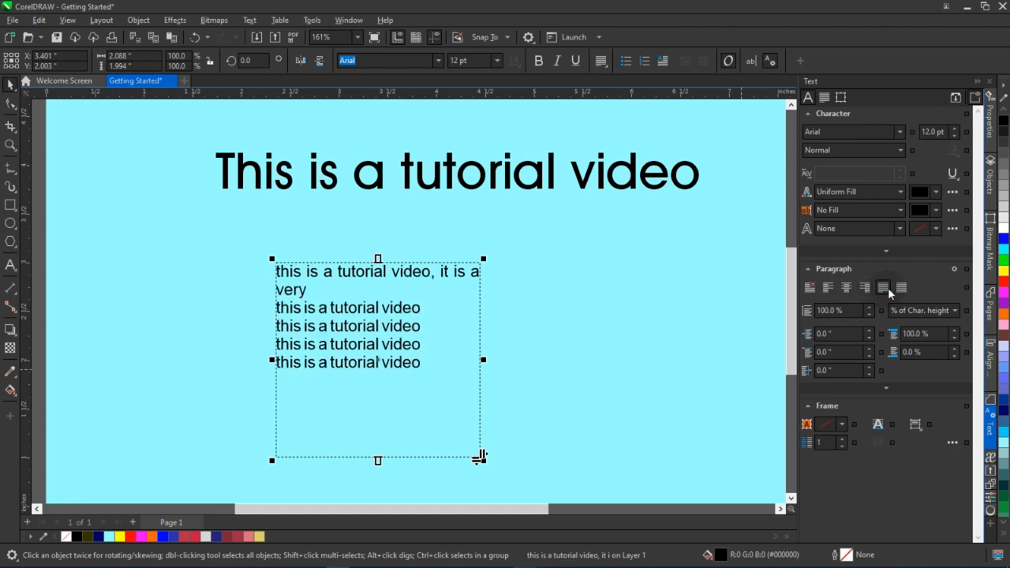
click(904, 290)
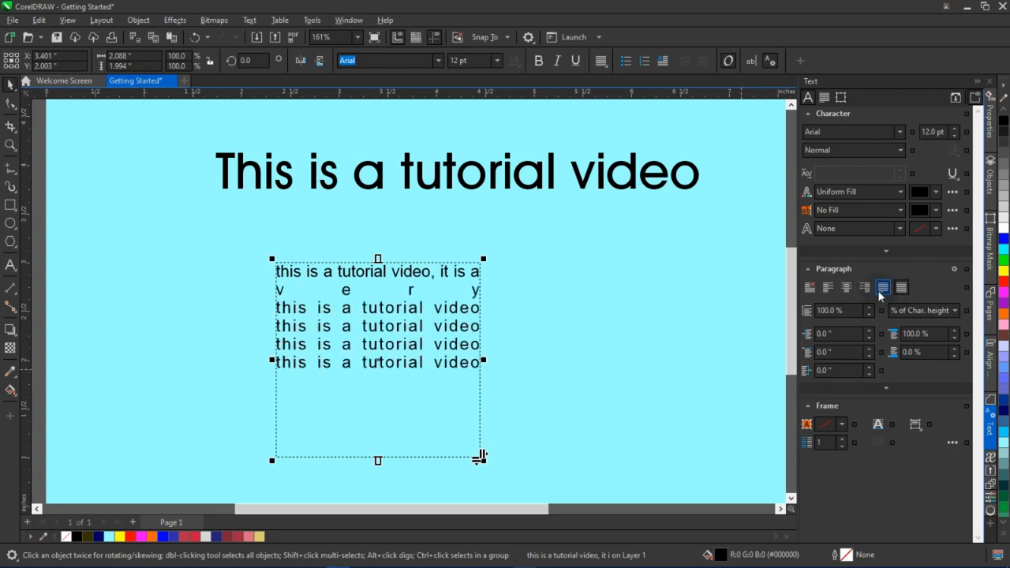
click(809, 289)
click(947, 314)
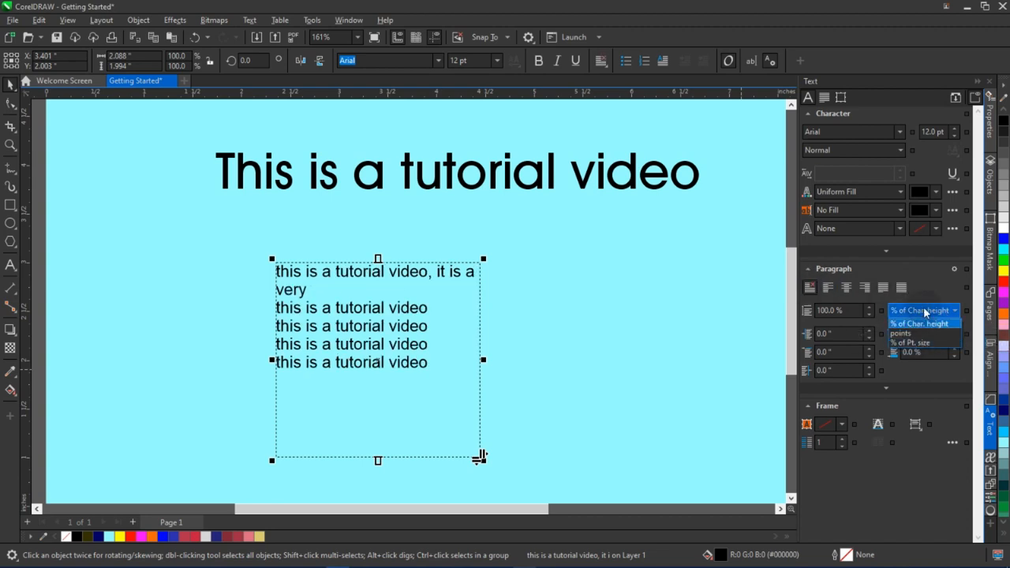
click(925, 323)
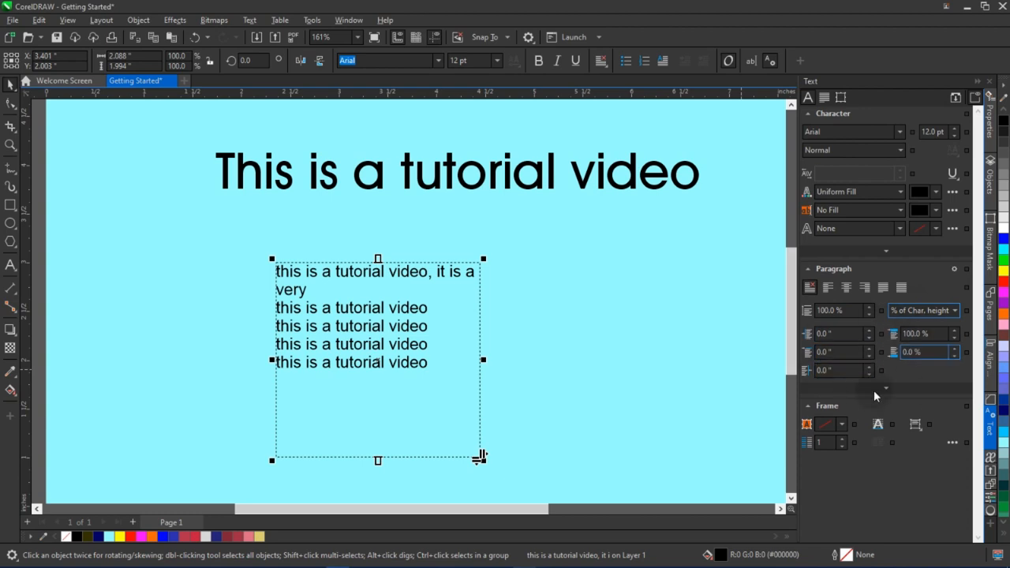
Delete both the title and the paragraph text frame, leaving the page empty
scroll(498, 345, down, 1)
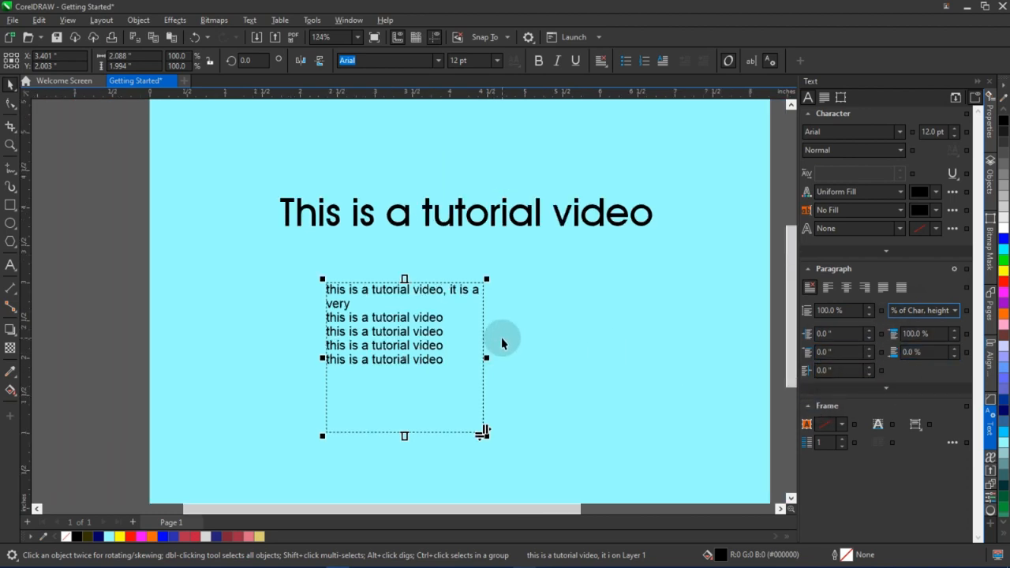
scroll(502, 342, down, 1)
drag(742, 198, 256, 444)
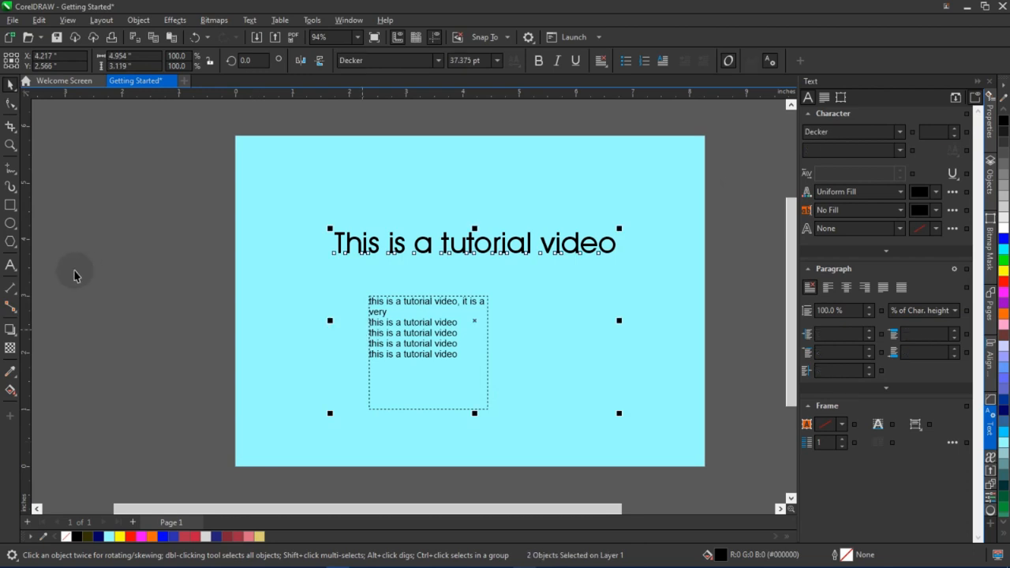
key(Delete)
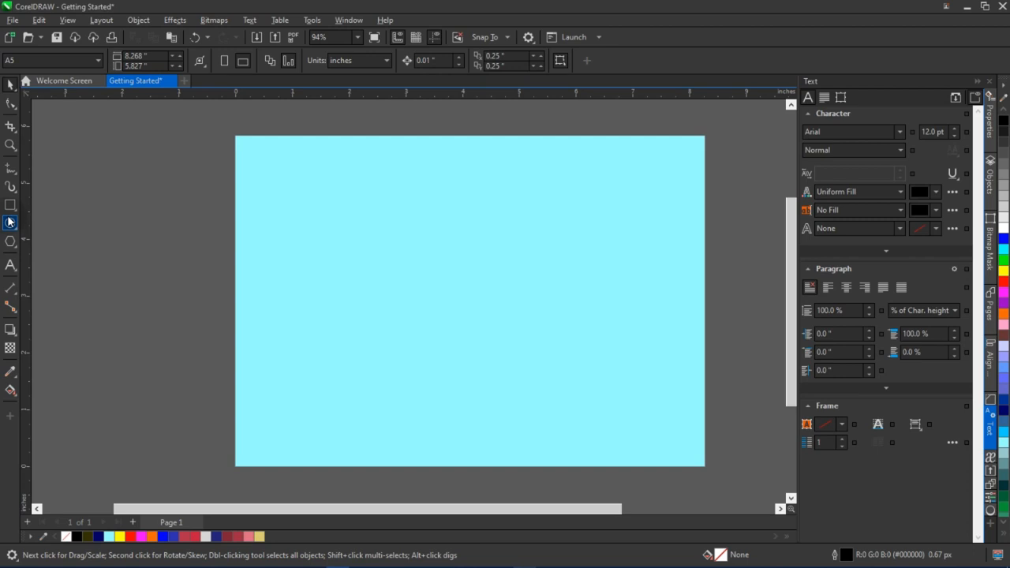
Add artistic text "Fit to frame" near the middle of the page
click(8, 268)
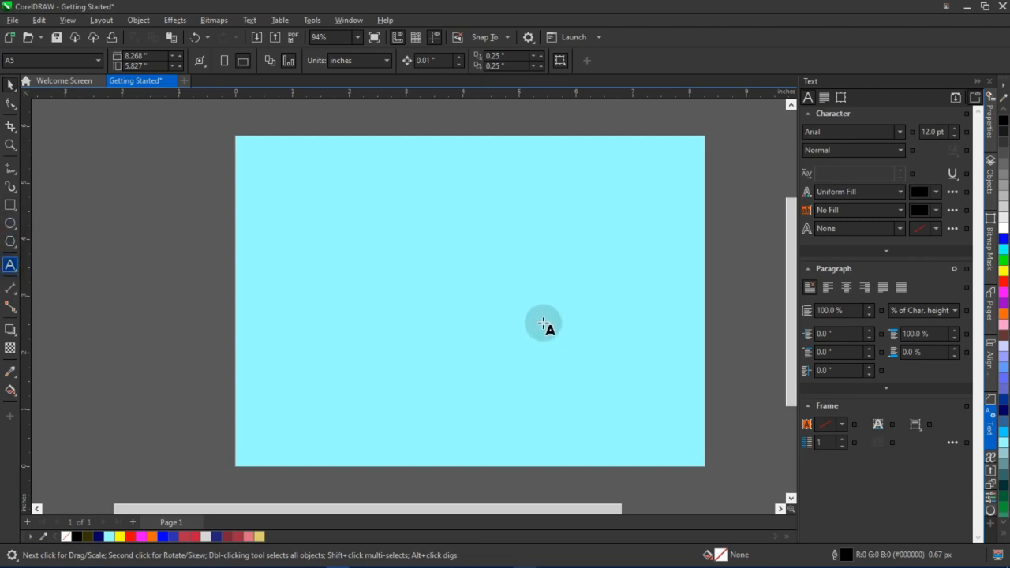
click(379, 303)
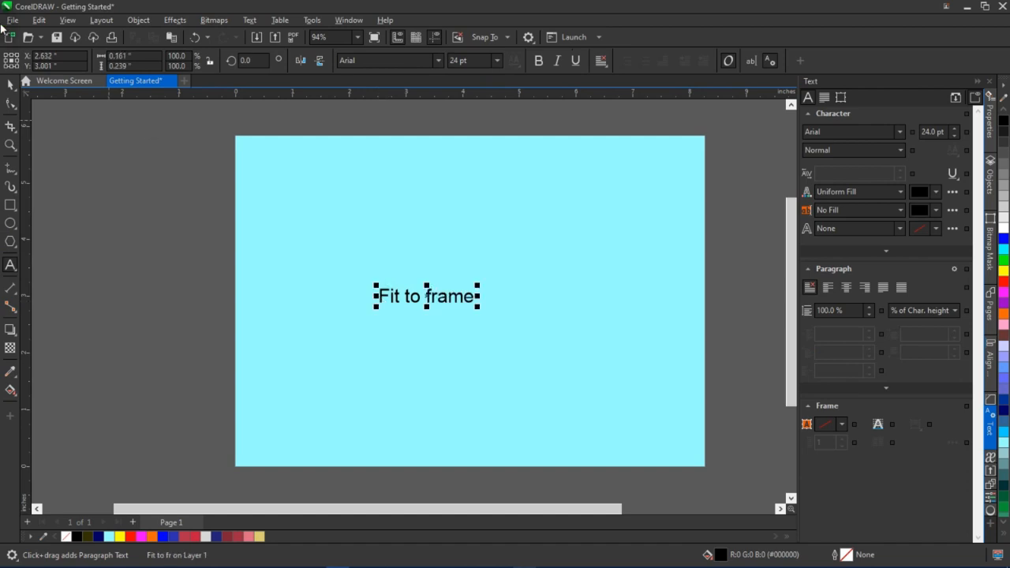
Draw a circle about 2.2 inches wide beside the text, move it right, and set its outline to 3.0 px
click(10, 223)
drag(434, 217, 562, 344)
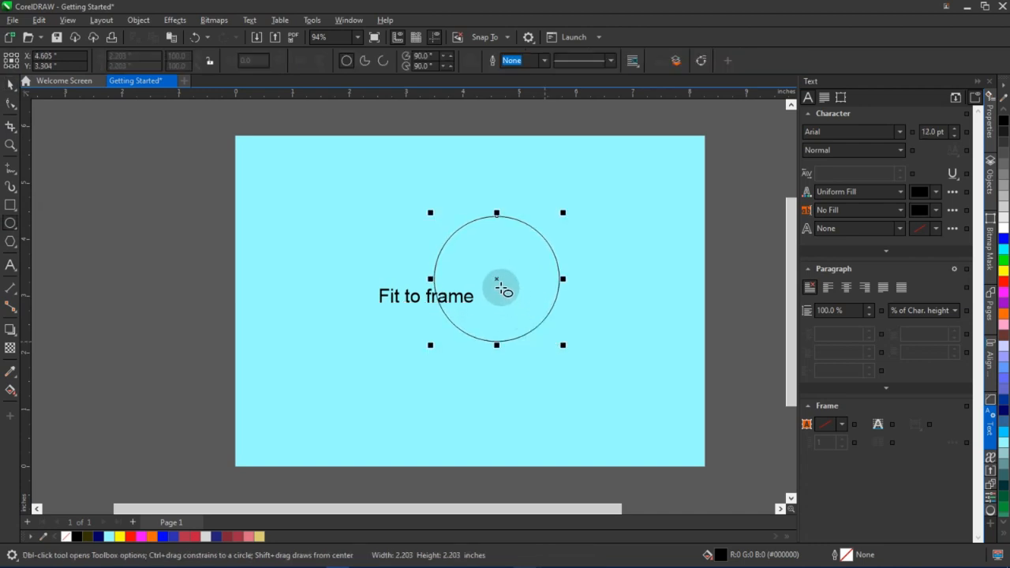
drag(519, 274, 563, 266)
click(543, 61)
click(522, 106)
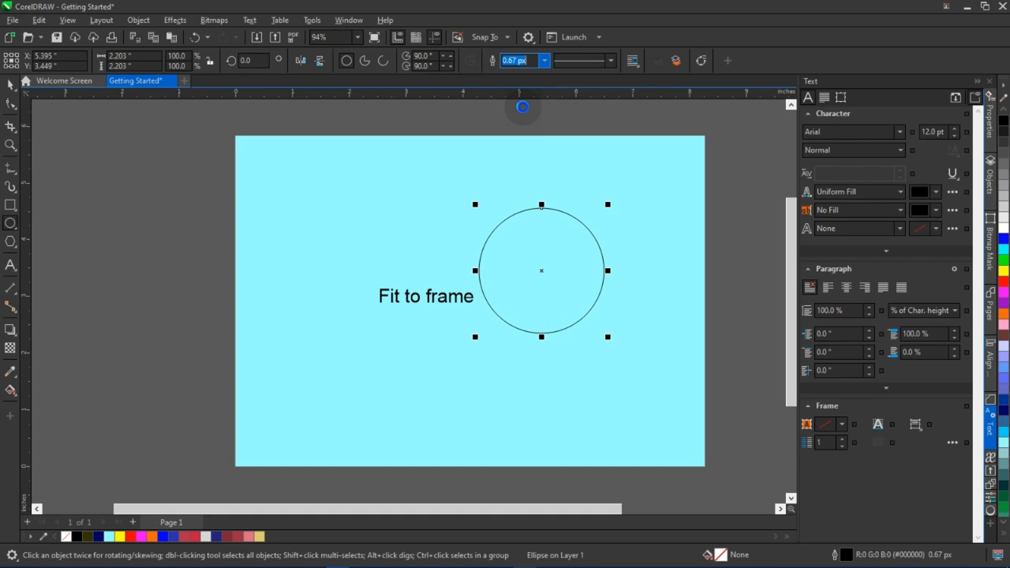
Try fitting the "Fit to frame" text along the circle's path, then undo the fit
scroll(574, 313, up, 1)
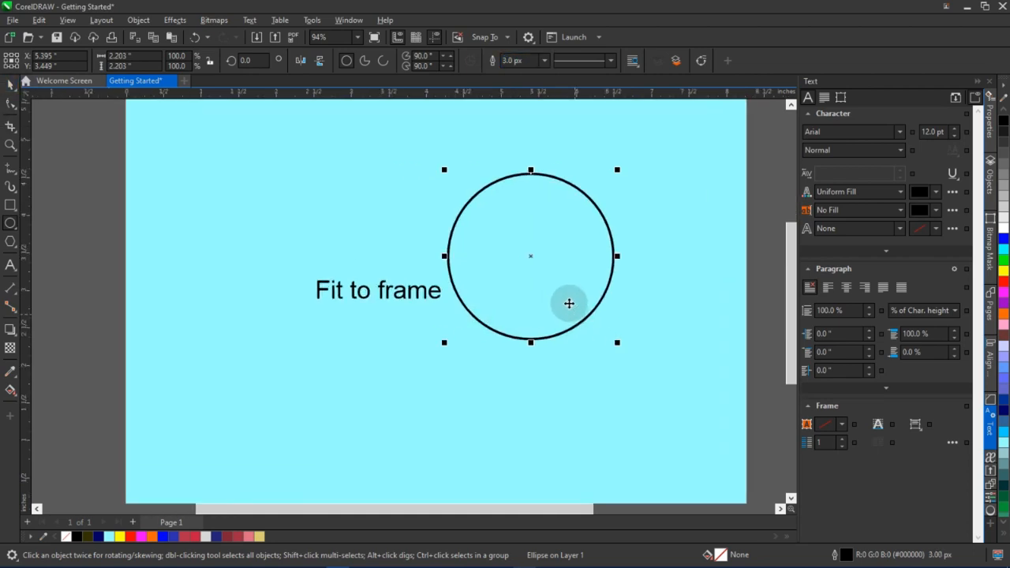
scroll(569, 304, down, 1)
click(363, 347)
scroll(439, 341, up, 4)
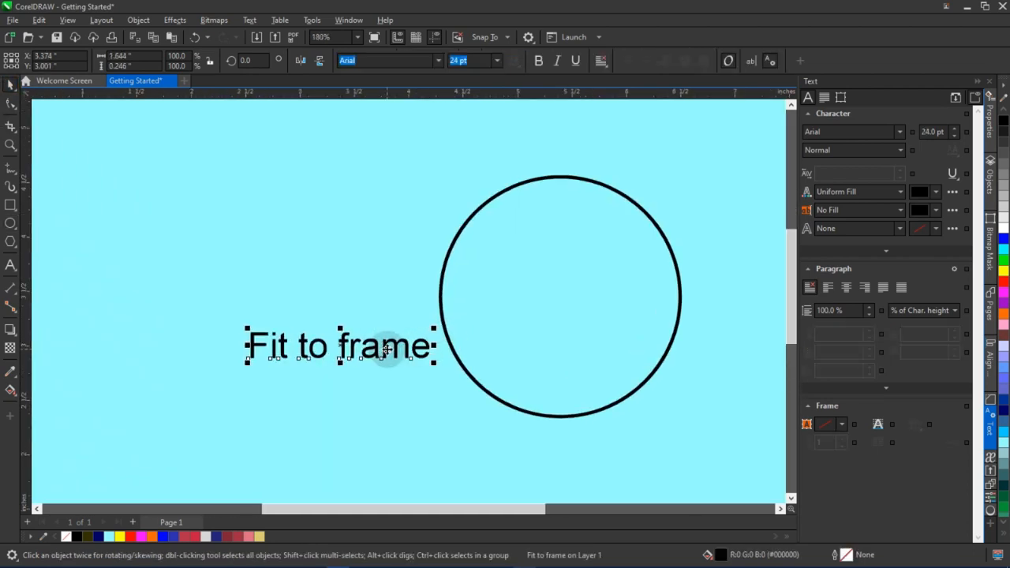
click(252, 20)
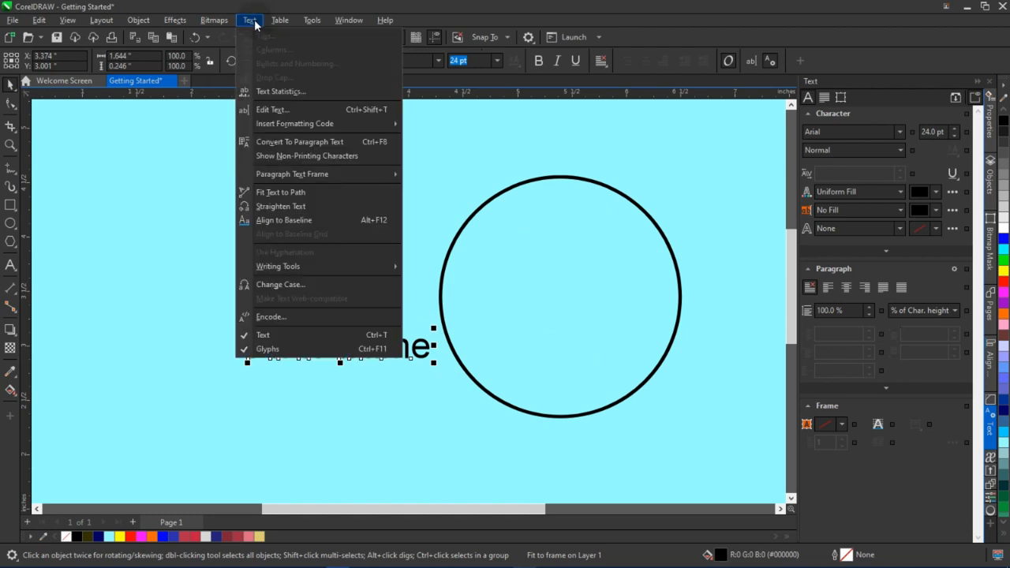
click(267, 193)
click(476, 210)
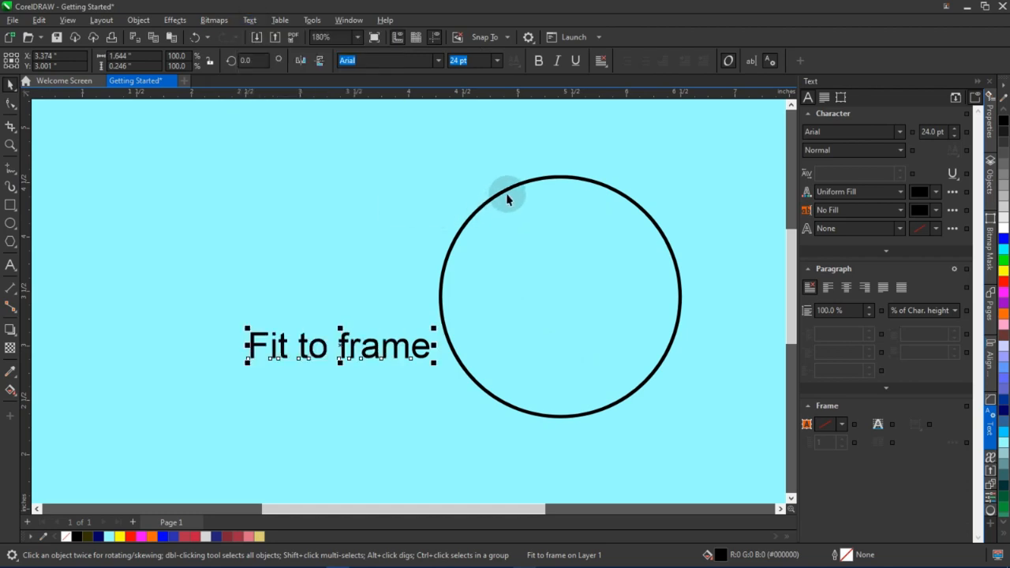
click(546, 192)
key(ctrl+z)
Fit the "Fit to frame" text to the circle's path again
click(251, 21)
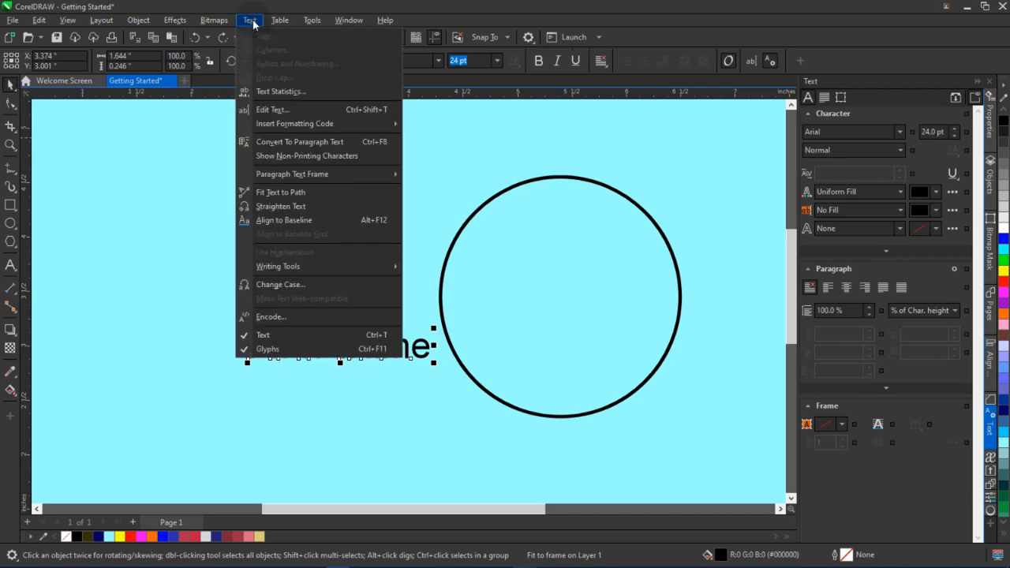
click(271, 197)
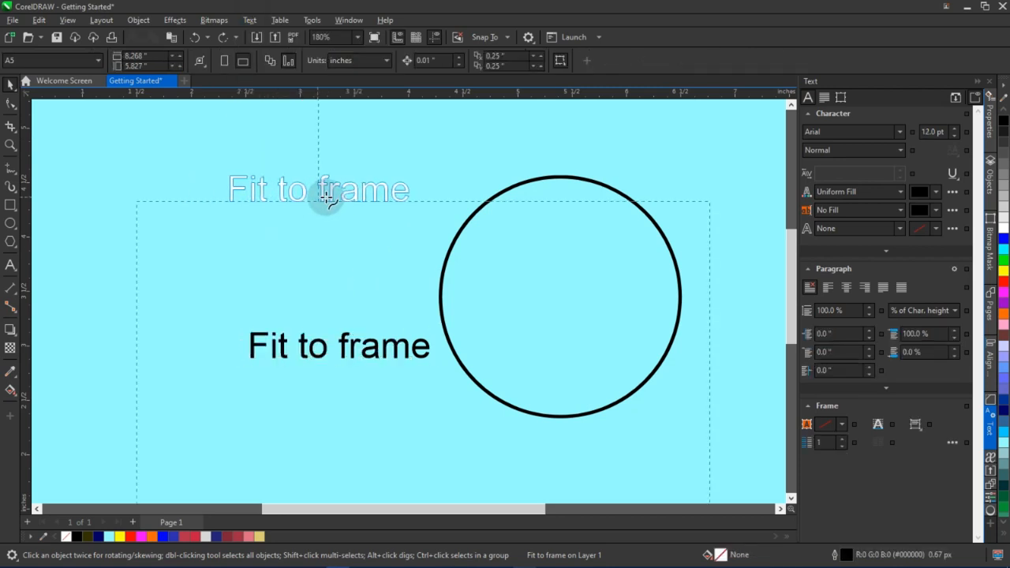
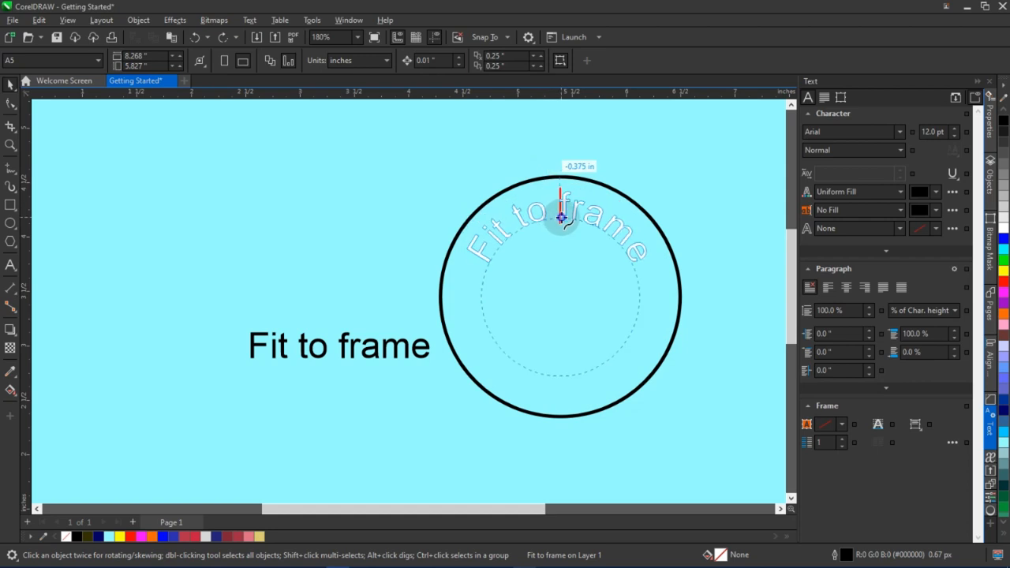
click(562, 217)
scroll(482, 275, down, 4)
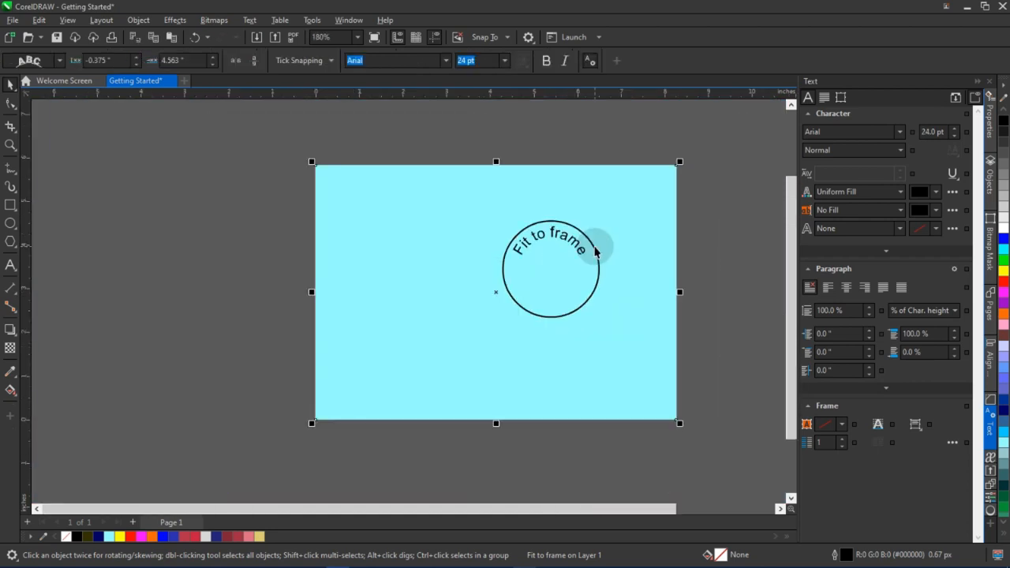
click(552, 253)
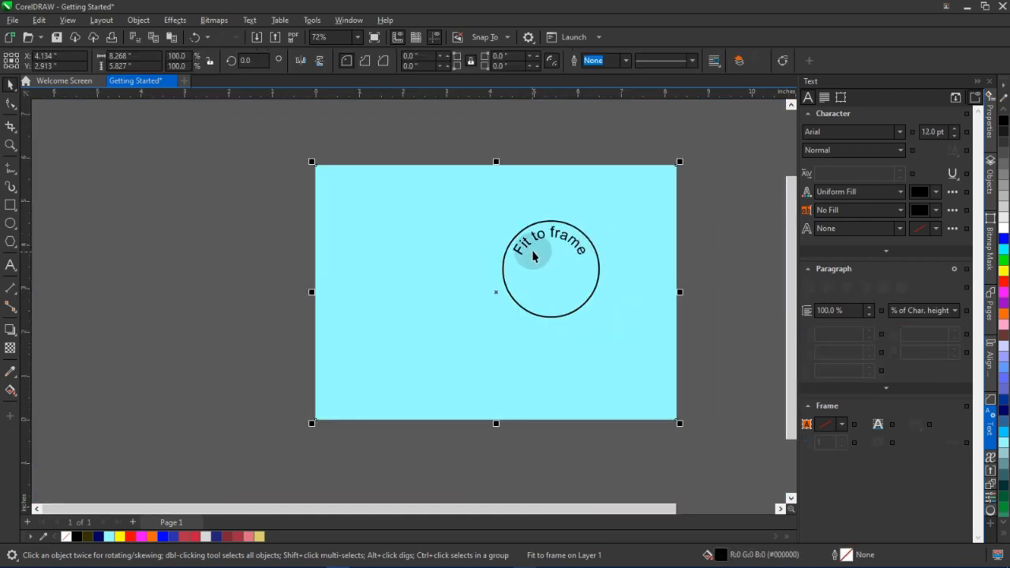
click(581, 252)
scroll(581, 253, up, 3)
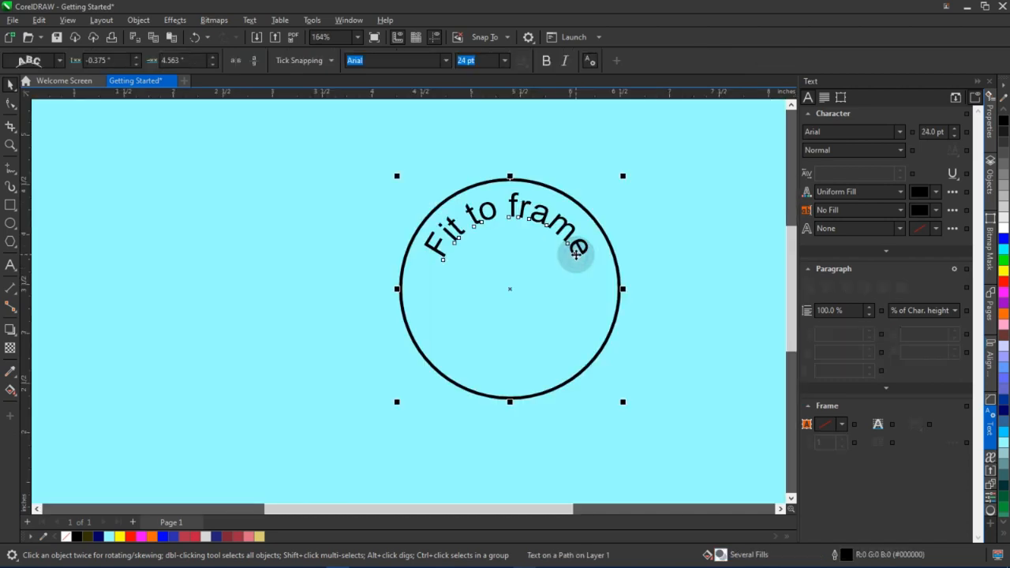
scroll(556, 264, down, 2)
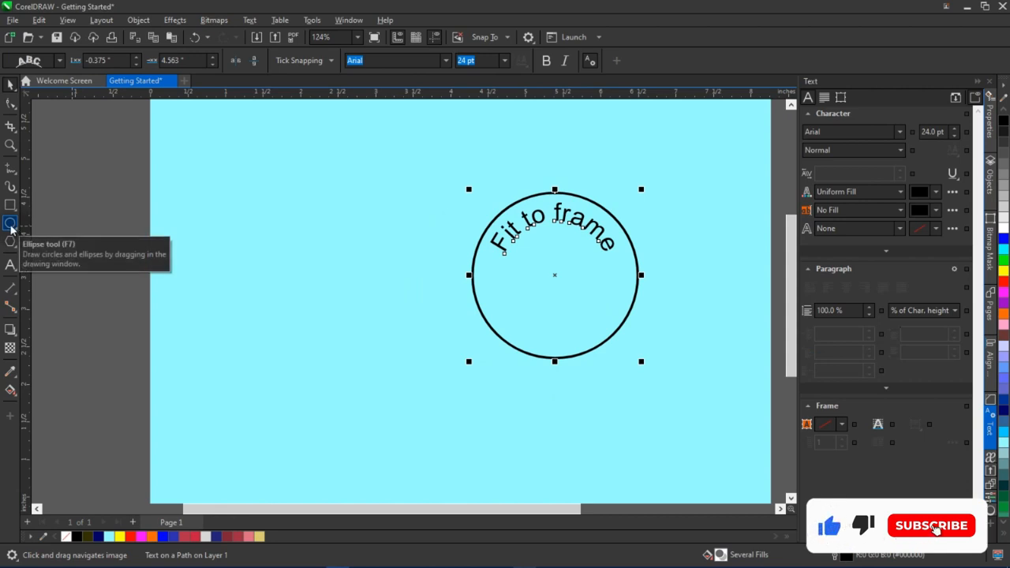
Draw a circle about 2 inches wide left of the text circle and set its outline to 3.0 px
click(10, 224)
mouse_move(252, 265)
mouse_down()
mouse_move(381, 402)
mouse_move(397, 386)
mouse_move(403, 412)
mouse_up()
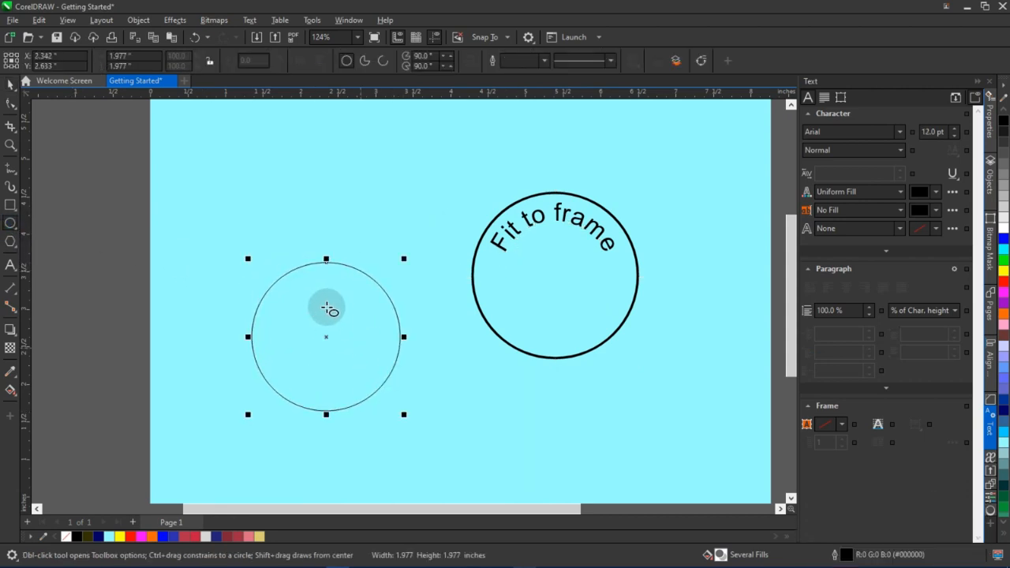
key(space)
click(558, 64)
click(548, 66)
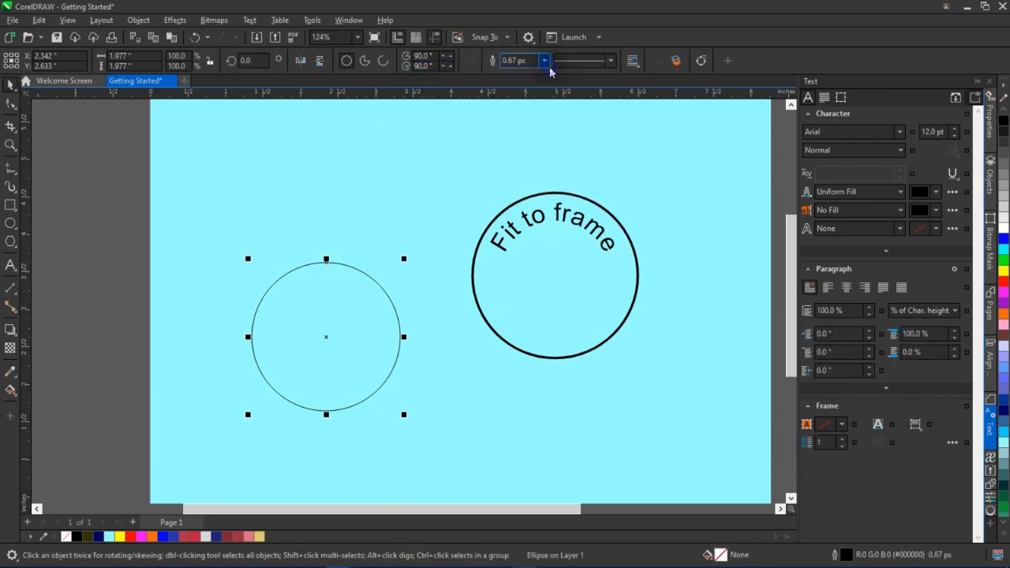
click(545, 61)
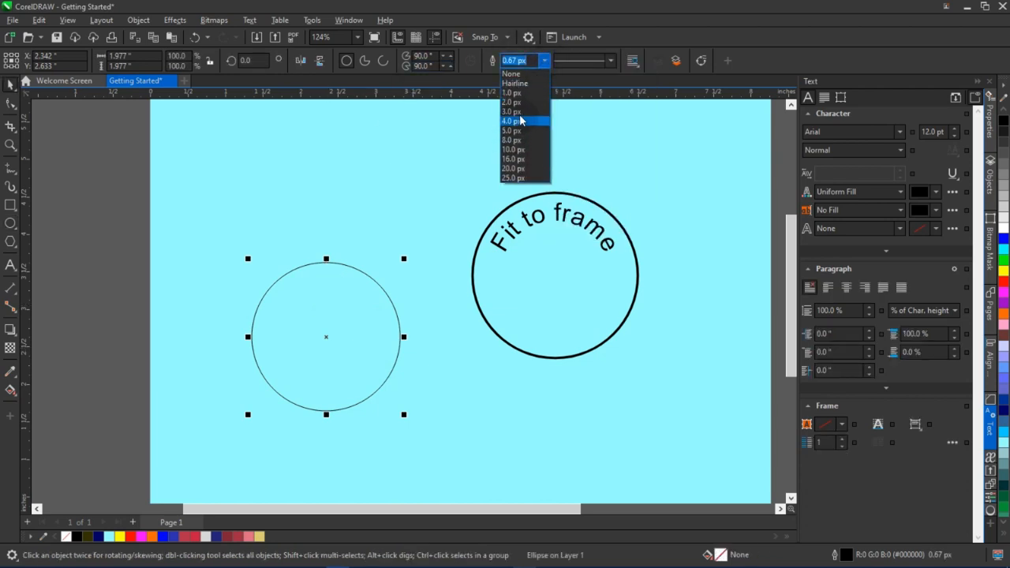
click(515, 111)
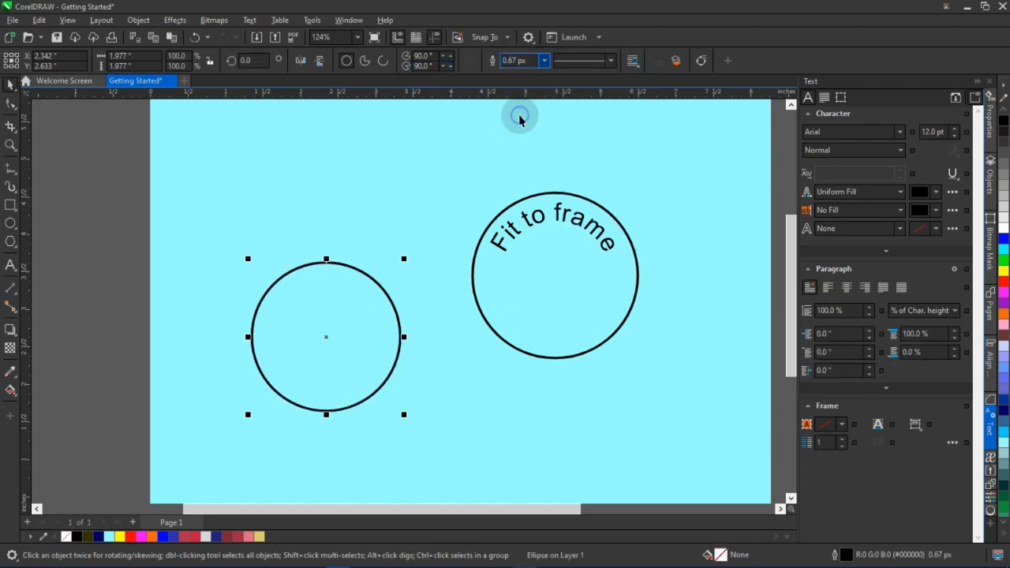
Type the text "This is a path text" directly along the top edge of the new circle's path
click(10, 266)
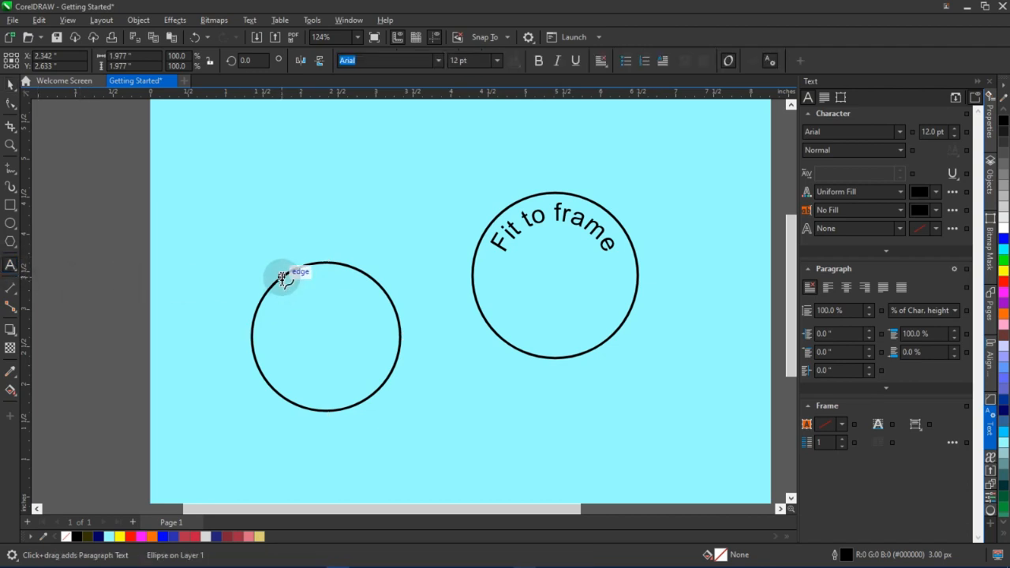
click(321, 252)
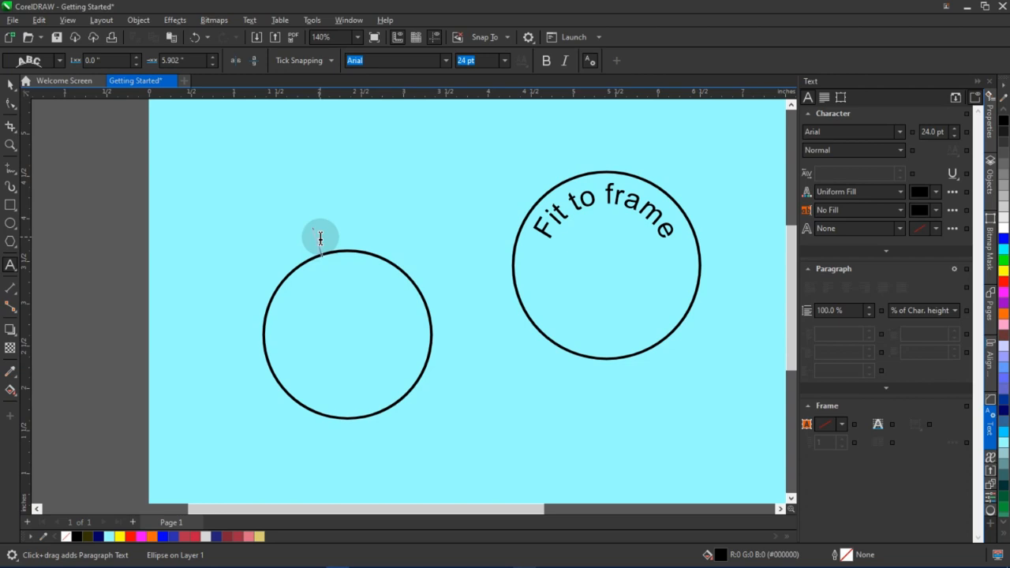
text(is is a pth)
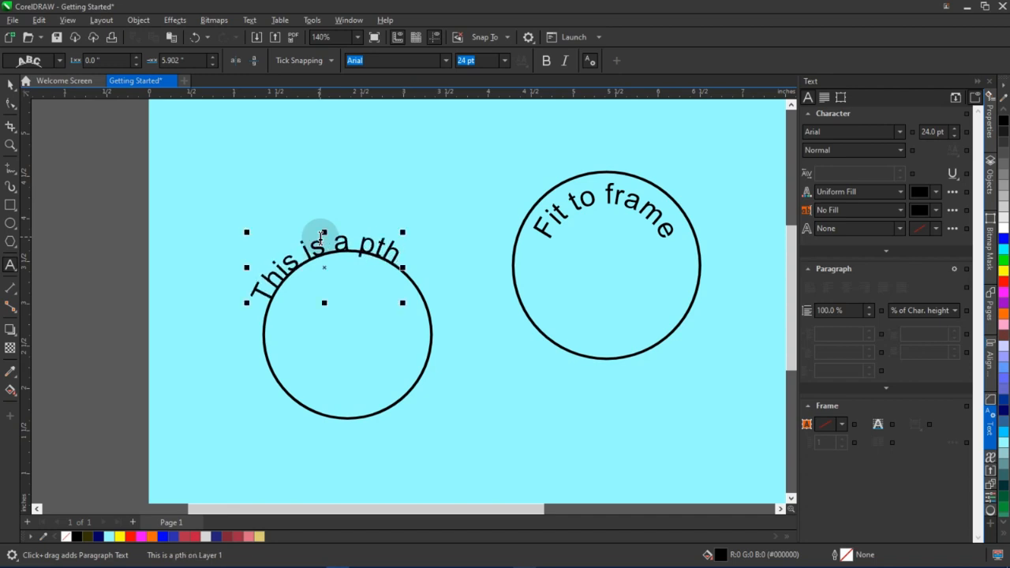
key(BackSpace)
key(BackSpace)
text(ath)
key(BackSpace)
key(BackSpace)
key(BackSpace)
key(BackSpace)
text(path text)
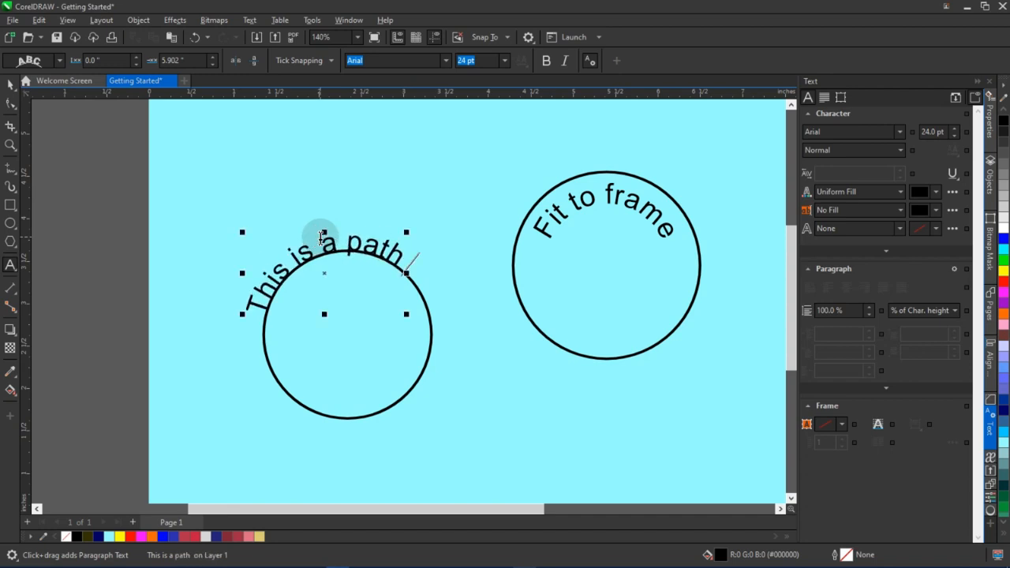
Slide the "This is a path text" text along the circle so it sits centred over the top
click(10, 85)
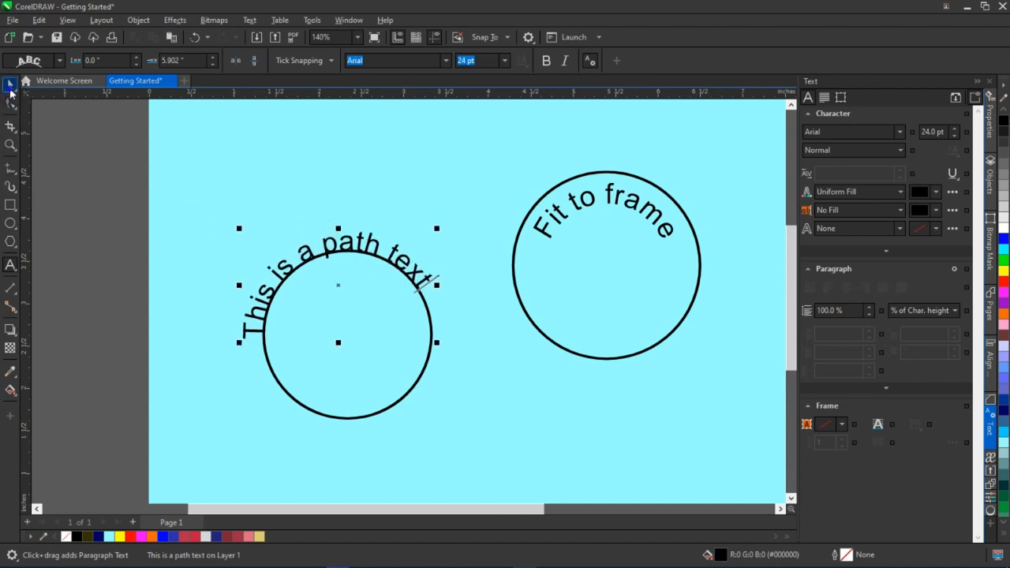
mouse_move(338, 284)
mouse_down()
mouse_move(352, 282)
mouse_move(329, 291)
mouse_move(316, 318)
mouse_move(303, 287)
mouse_move(344, 273)
mouse_up()
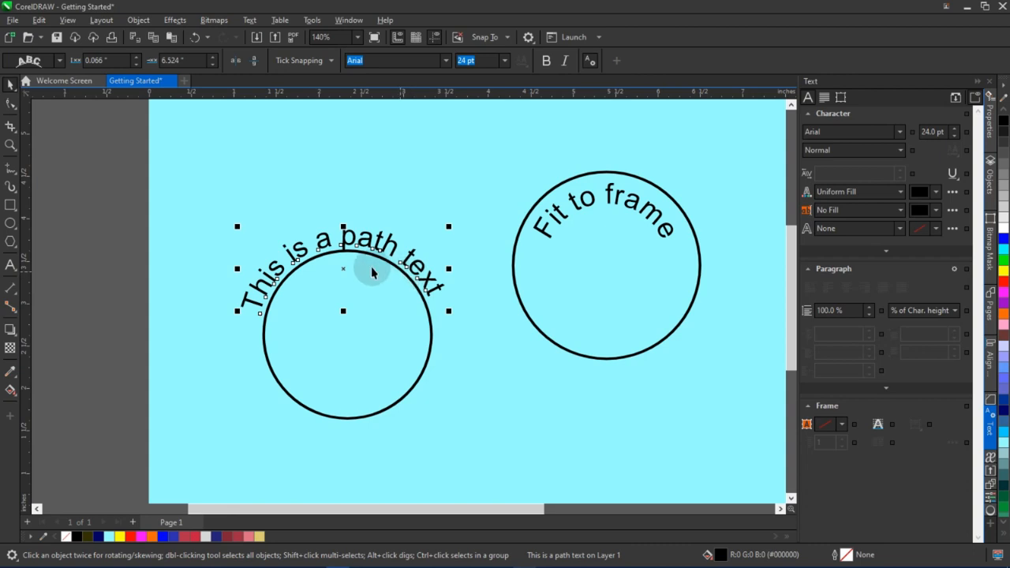
scroll(332, 284, down, 1)
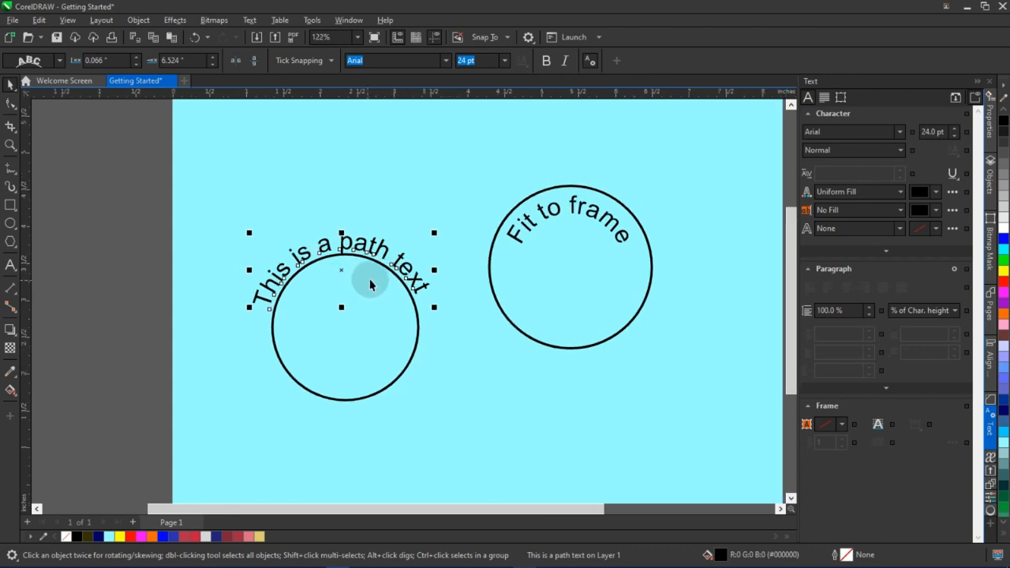
scroll(371, 281, down, 1)
drag(440, 286, 422, 269)
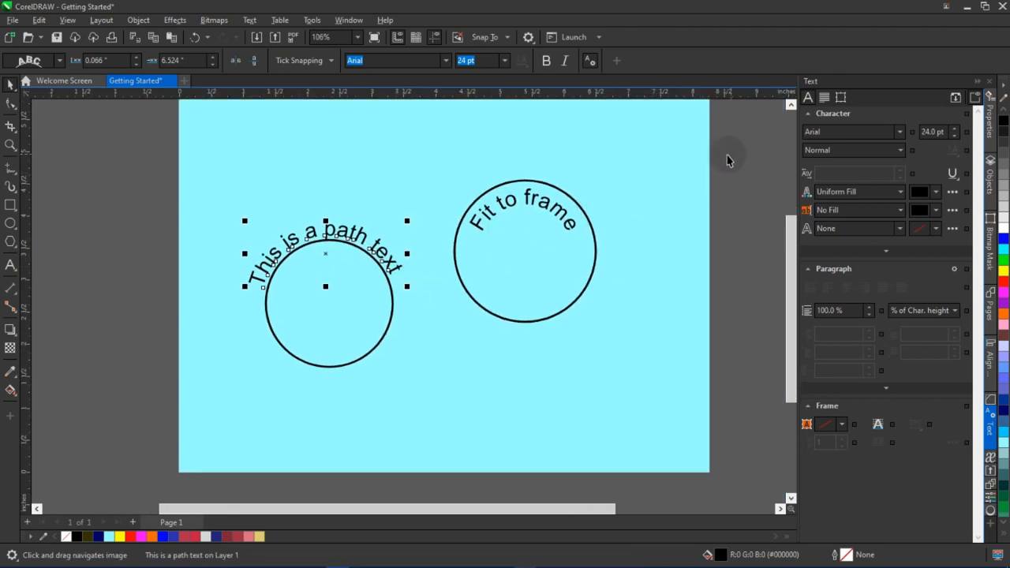
Delete the circles and their path text to clear the page
drag(116, 179, 387, 406)
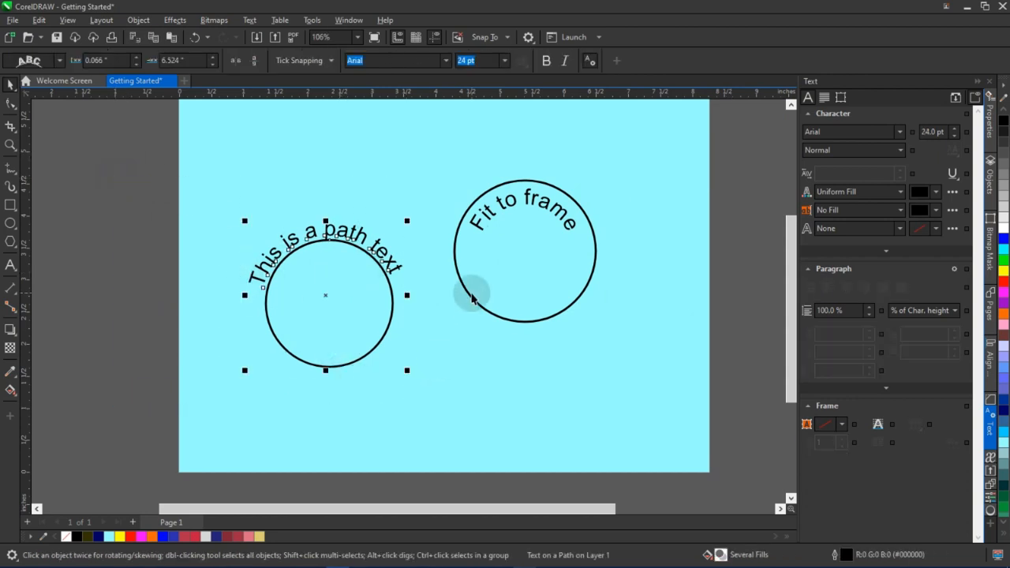
key(Delete)
drag(586, 251, 559, 272)
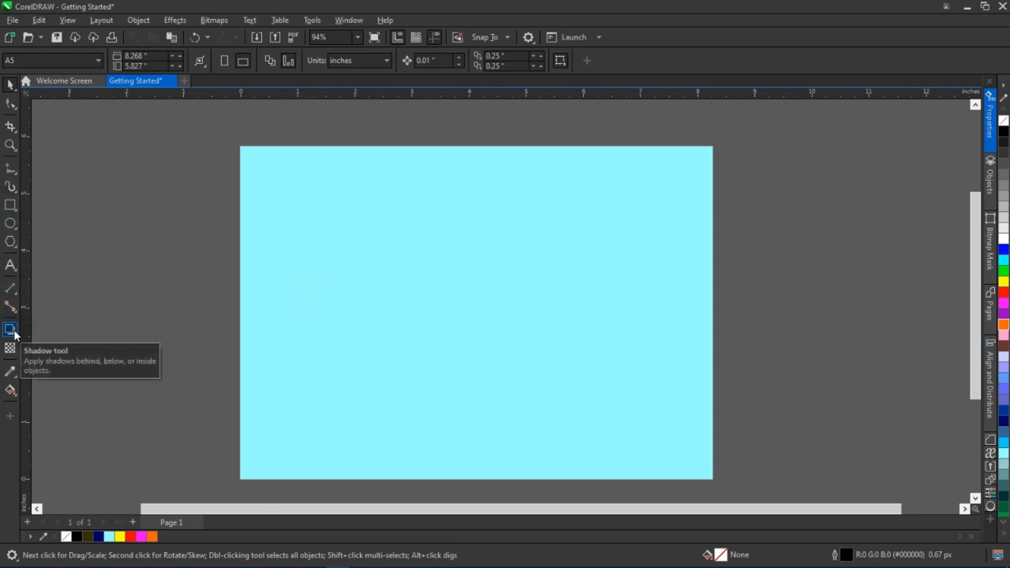
Draw a circle about 2.8 inches wide in the middle of the page, fill it blue and remove its outline
click(10, 224)
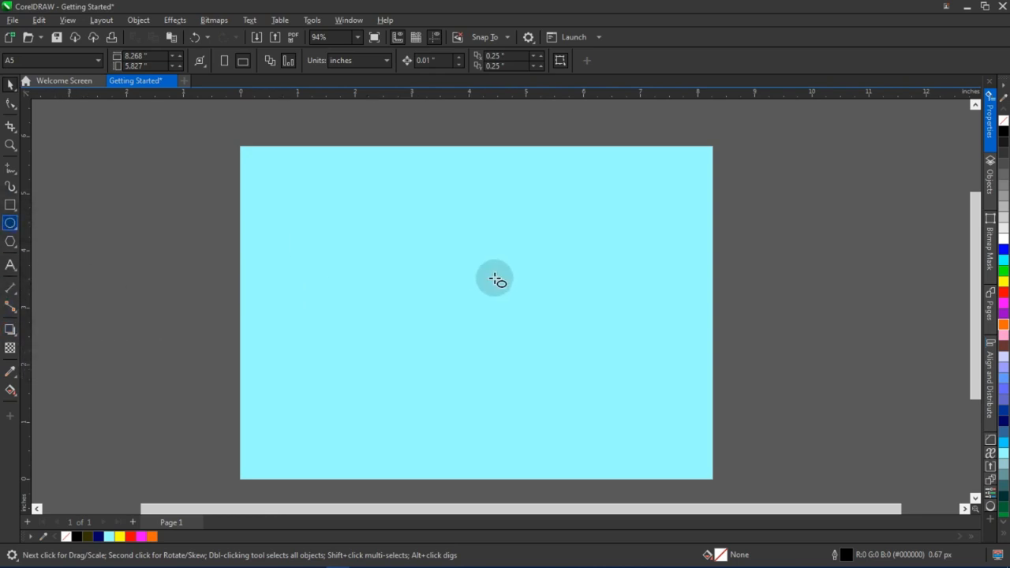
drag(403, 233, 564, 372)
key(space)
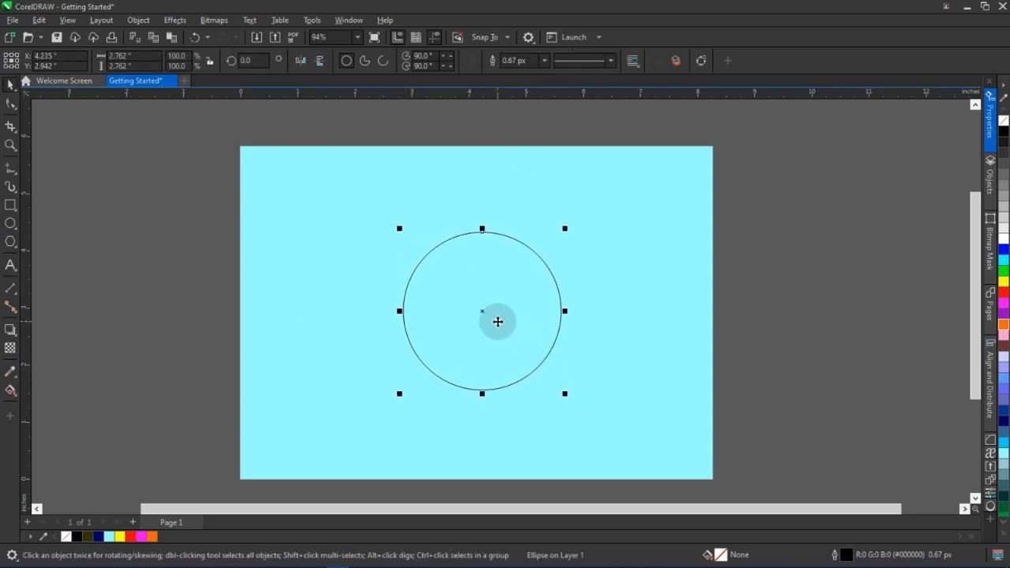
drag(497, 322, 491, 323)
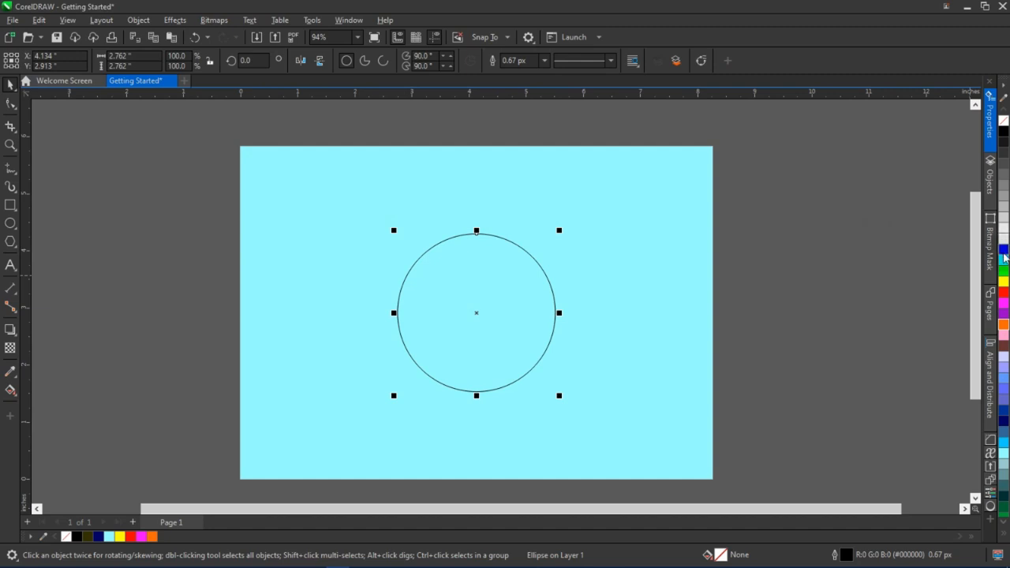
click(1003, 252)
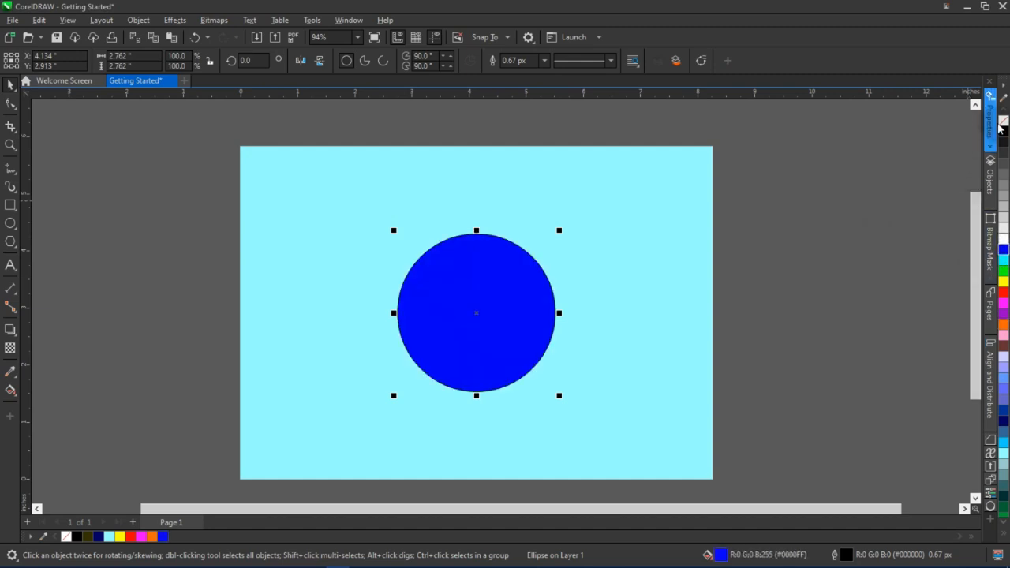
right_click(1003, 123)
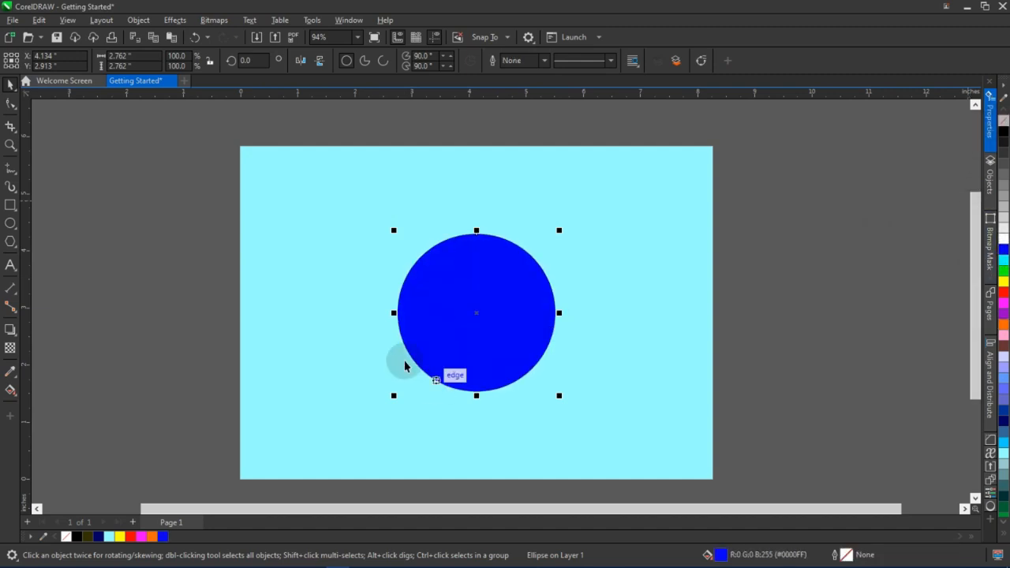
Move the blue circle slightly up and to the left
drag(477, 315, 464, 305)
click(590, 265)
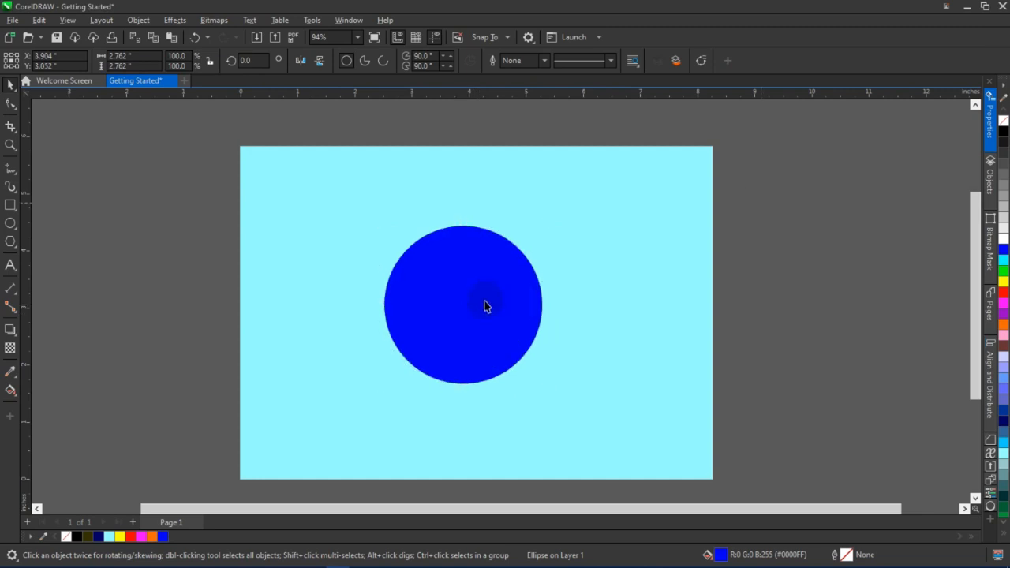
click(485, 302)
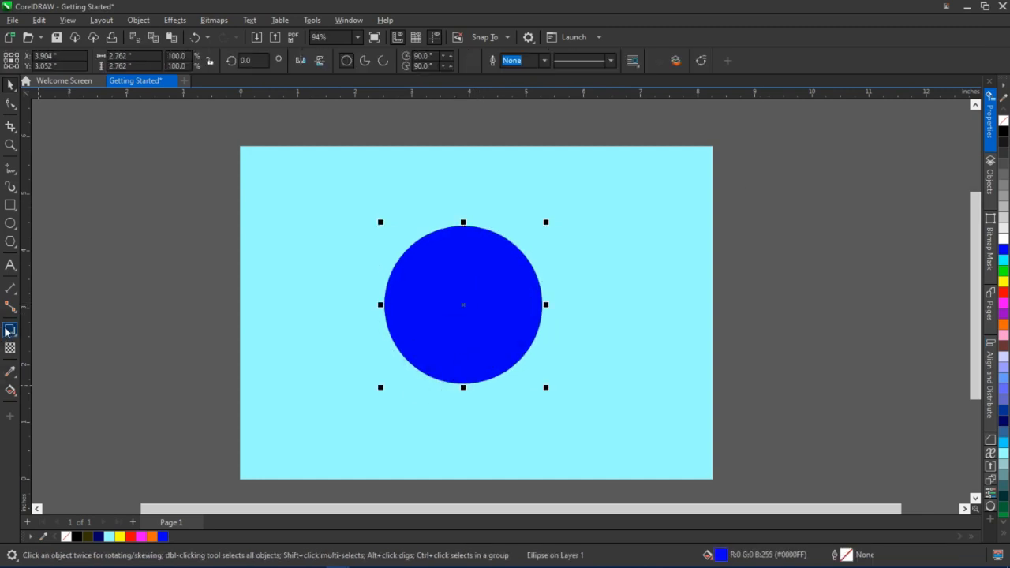
Add a drop shadow falling below the blue circle with the Shadow tool
click(11, 332)
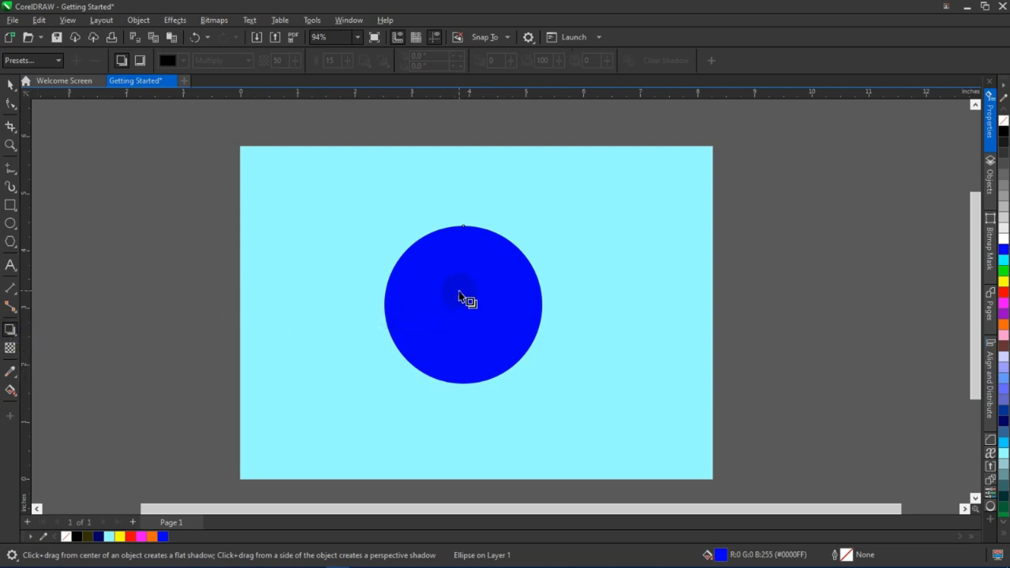
key(space)
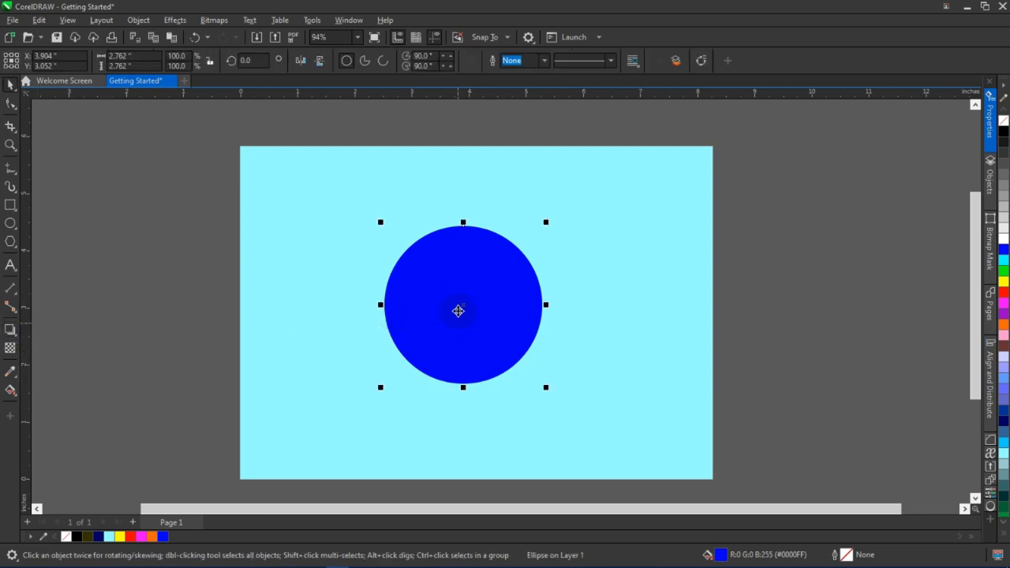
click(9, 330)
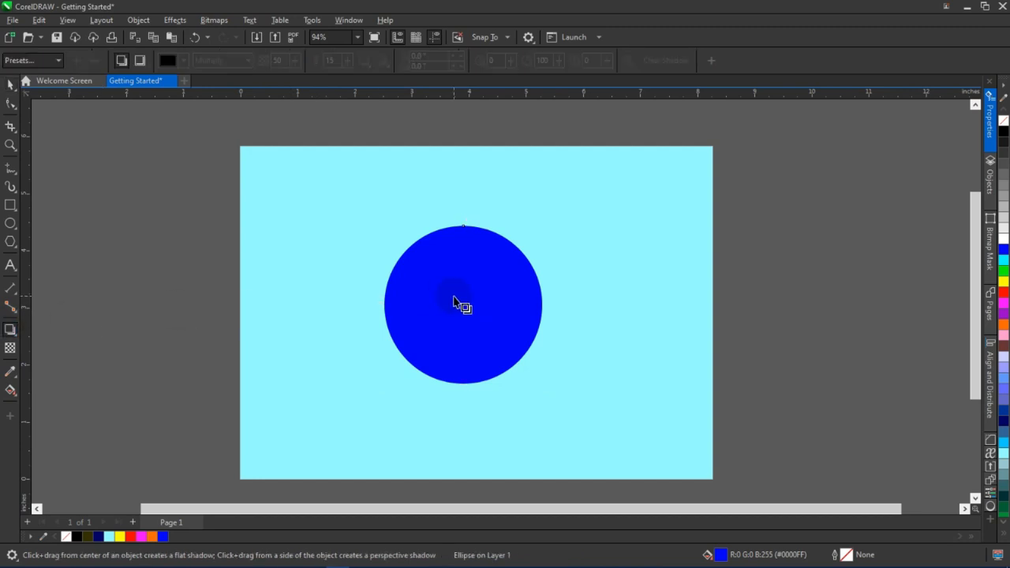
click(10, 85)
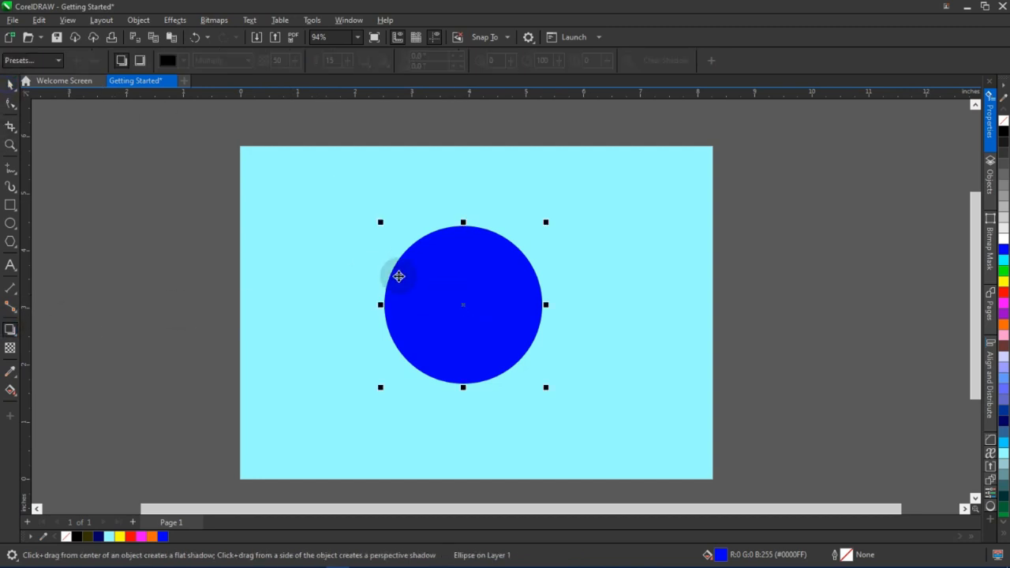
click(740, 188)
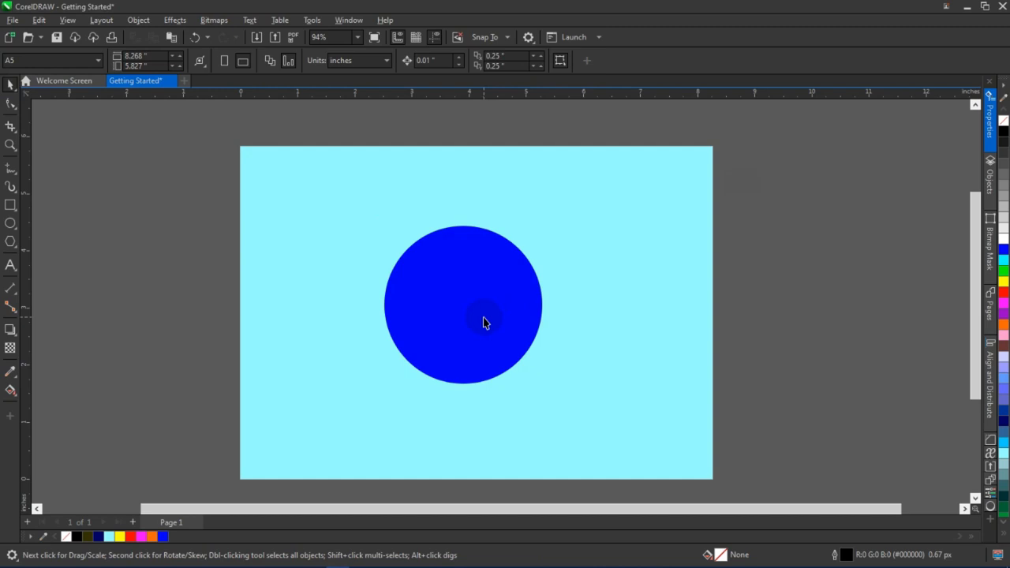
click(484, 318)
click(10, 331)
drag(472, 281, 466, 415)
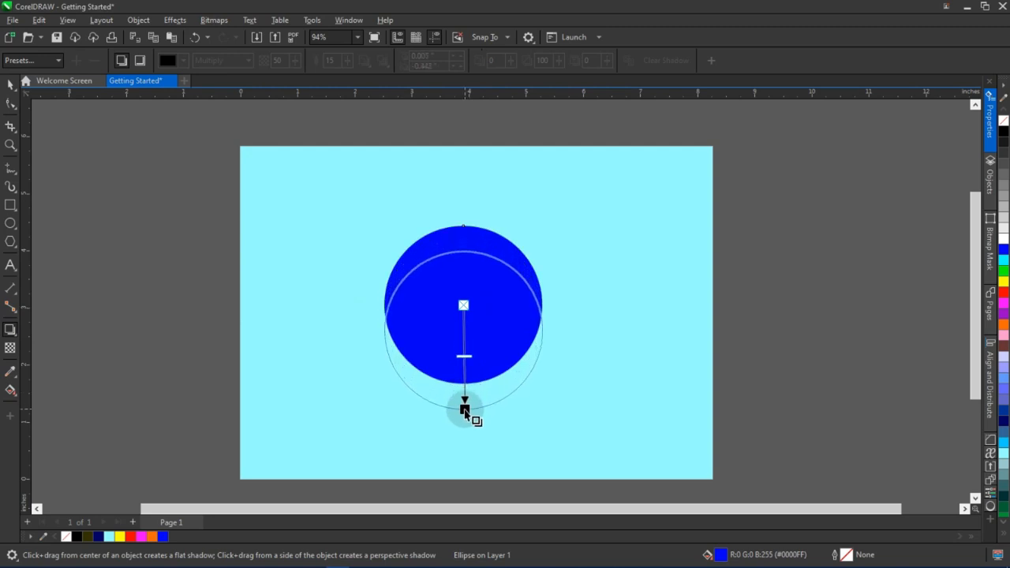
Adjust the drop shadow to opacity 22 and feathering 6, and drag its offset closer to the circle
drag(465, 409, 464, 409)
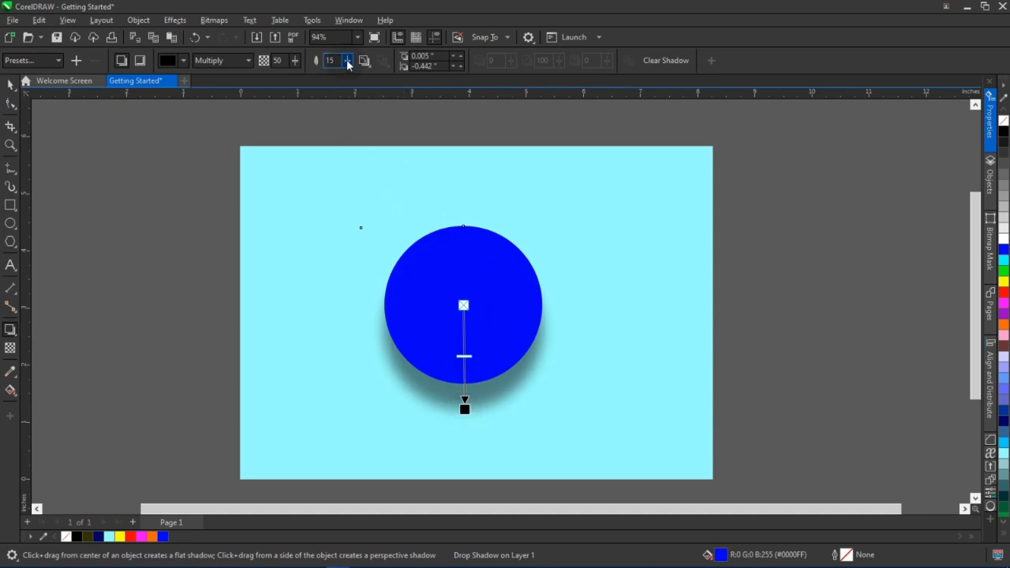
drag(348, 65, 281, 81)
scroll(466, 422, up, 1)
drag(463, 403, 463, 378)
Inspect the blue circle and its drop shadow at different zoom levels
click(10, 84)
scroll(273, 345, down, 2)
click(528, 295)
scroll(382, 352, up, 2)
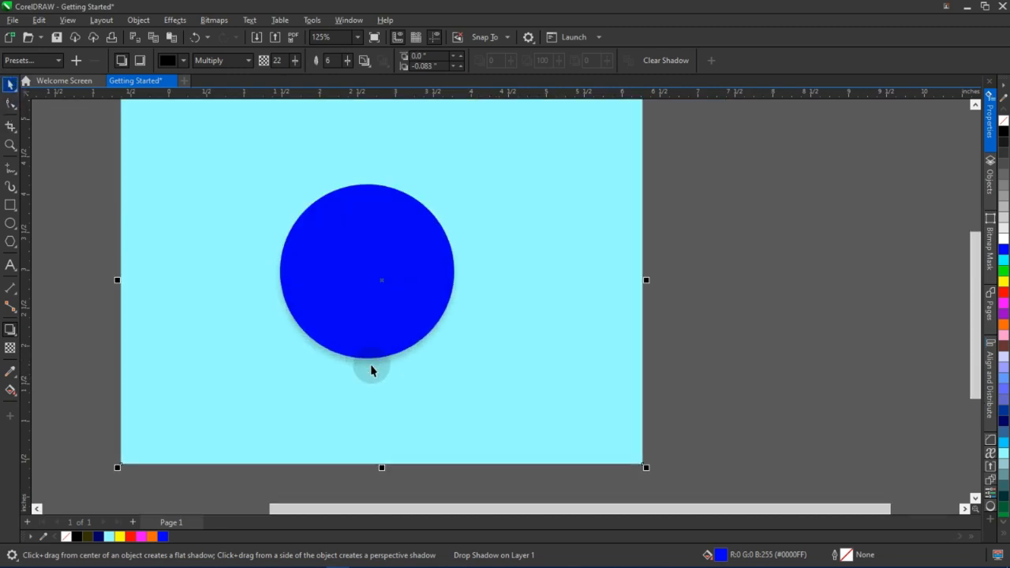
scroll(426, 383, down, 2)
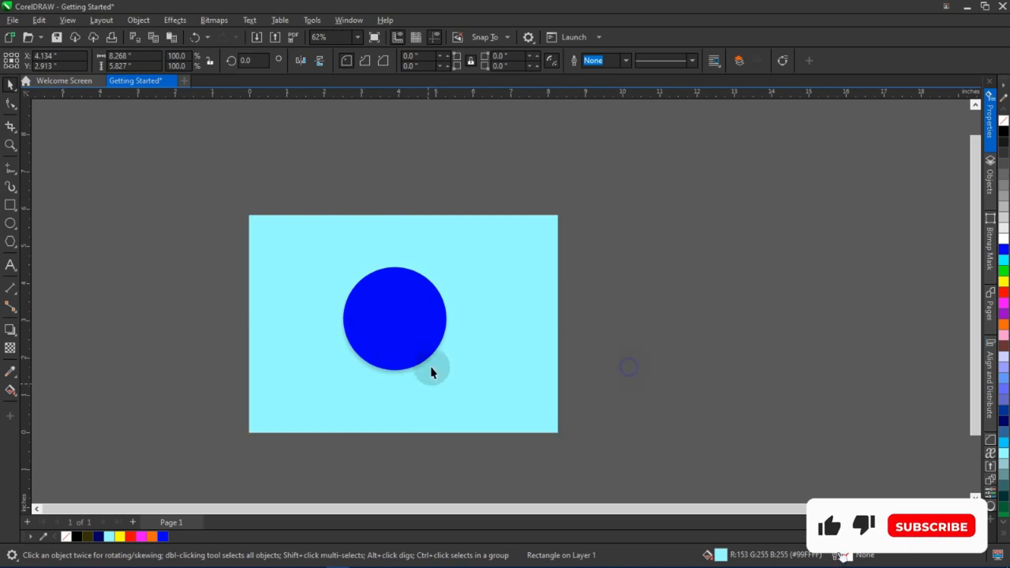
scroll(387, 361, up, 2)
click(415, 354)
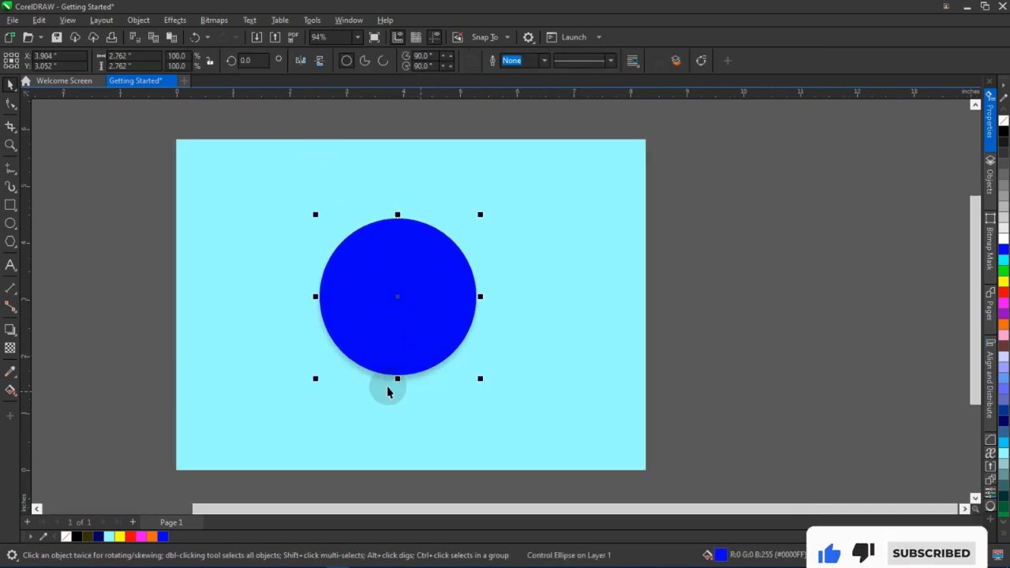
Adjust the circle's drop shadow to opacity 48 and feathering 20
scroll(430, 384, down, 1)
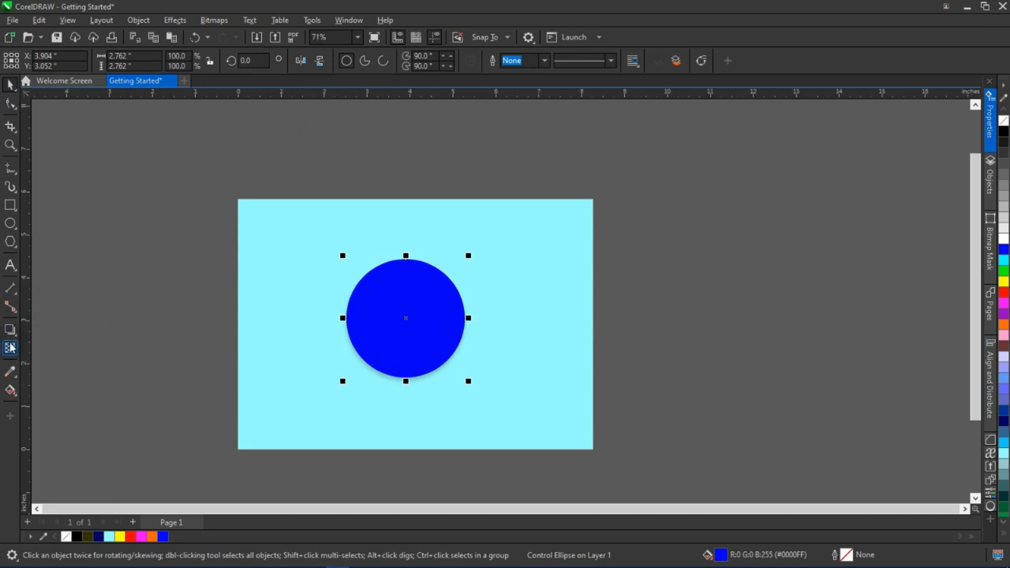
click(9, 332)
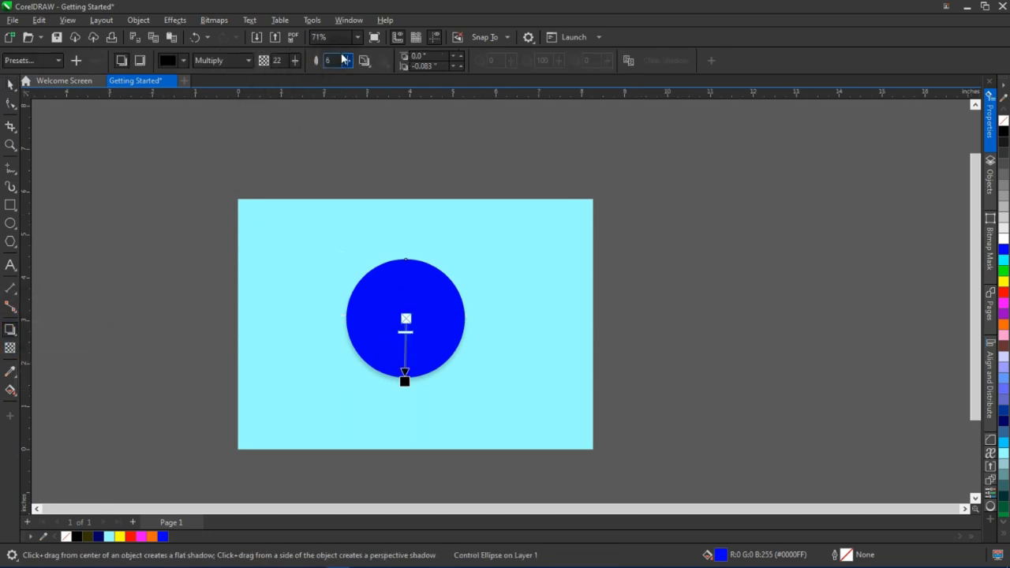
drag(349, 63, 305, 60)
scroll(408, 334, up, 1)
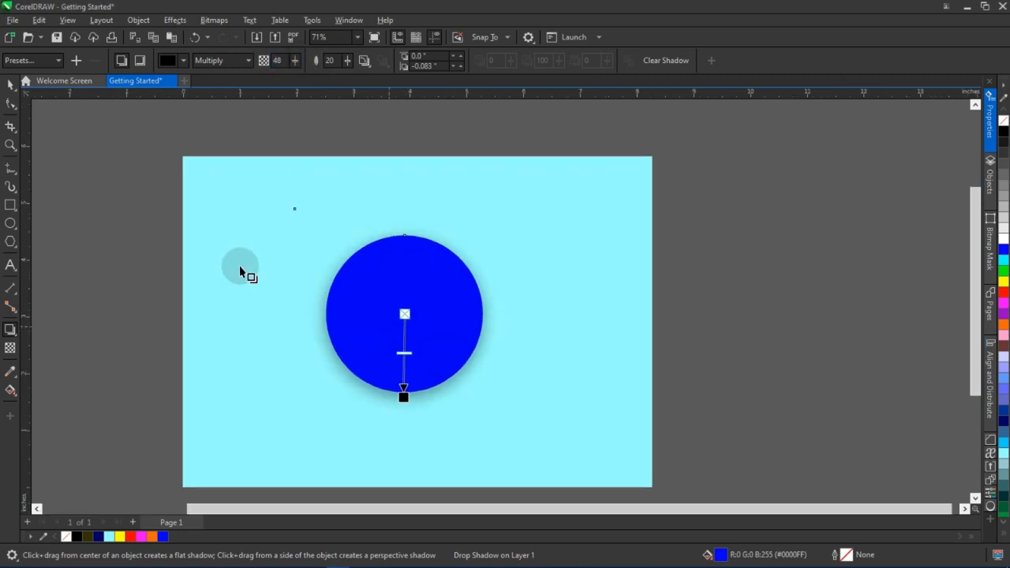
Select the blue circle with its drop shadow and delete them from the page
click(10, 84)
click(663, 325)
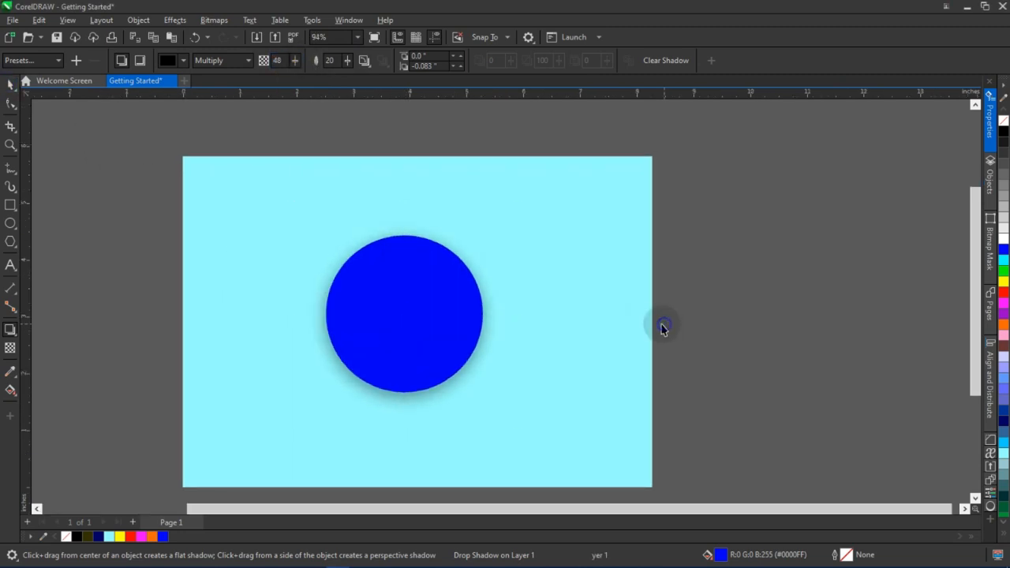
click(382, 349)
click(496, 351)
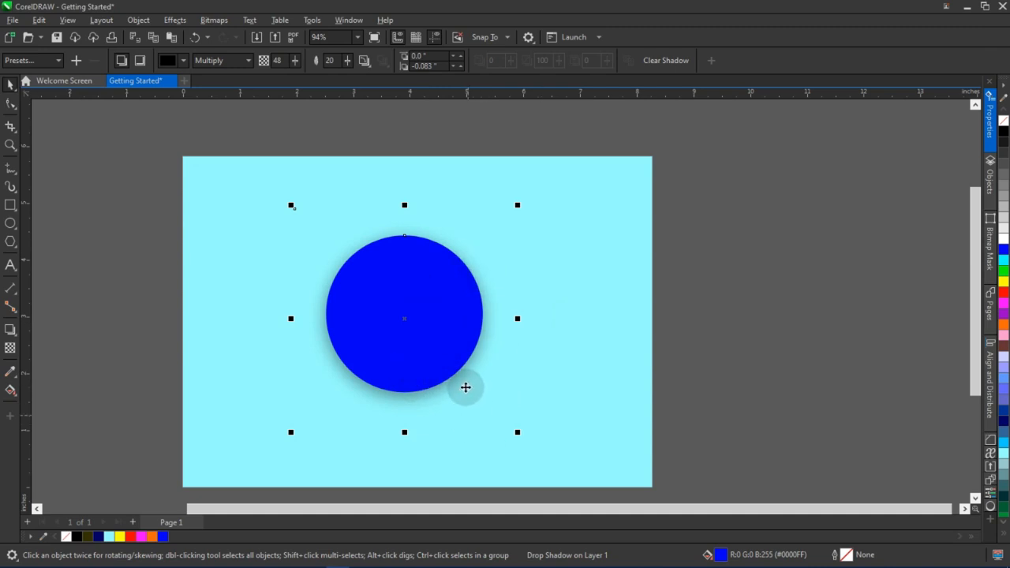
key(Delete)
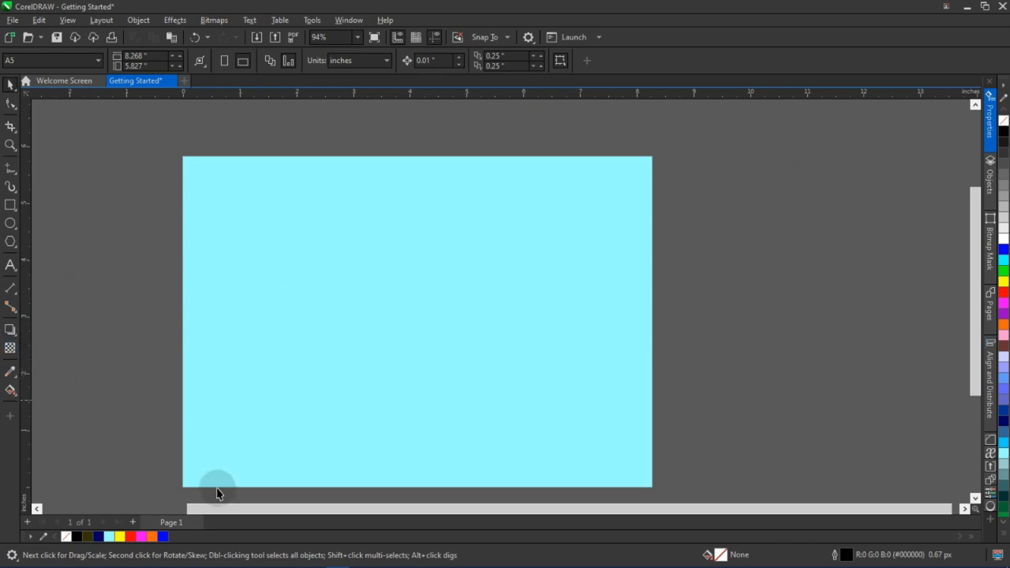
Bring the sitting-man photo in from the Pictures folder and place it on the page
mouse_move(181, 552)
click(127, 559)
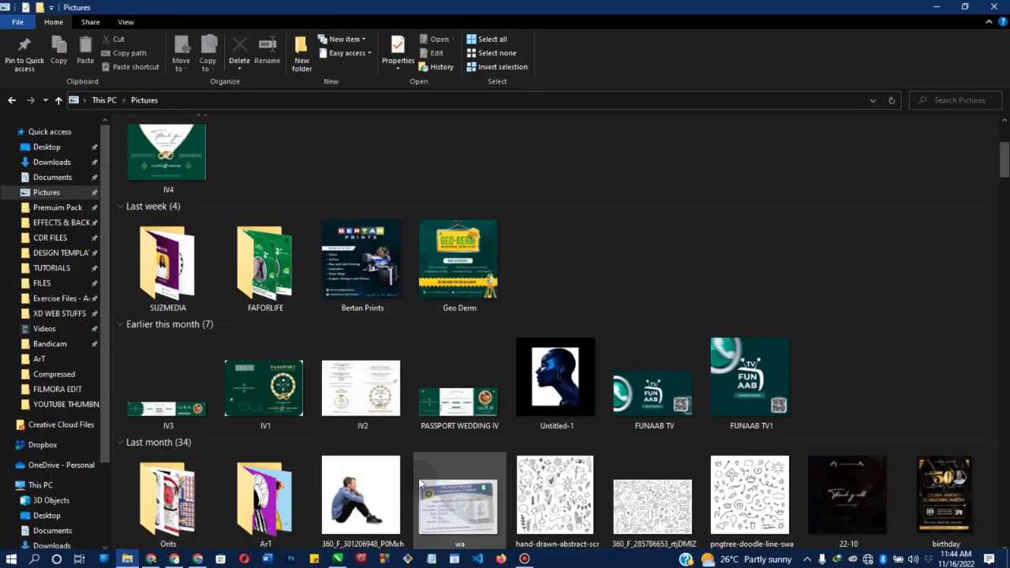
click(361, 502)
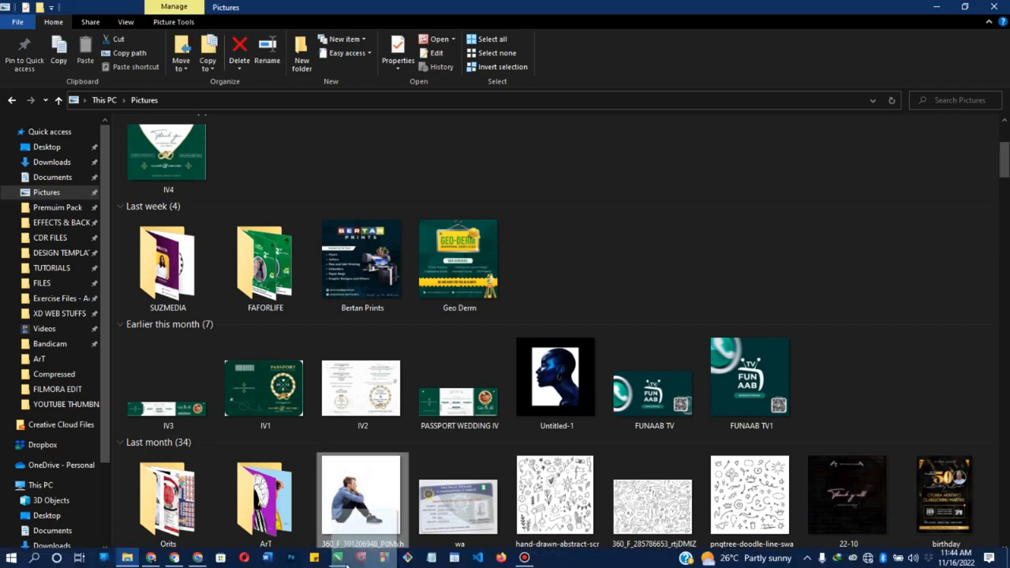
click(337, 558)
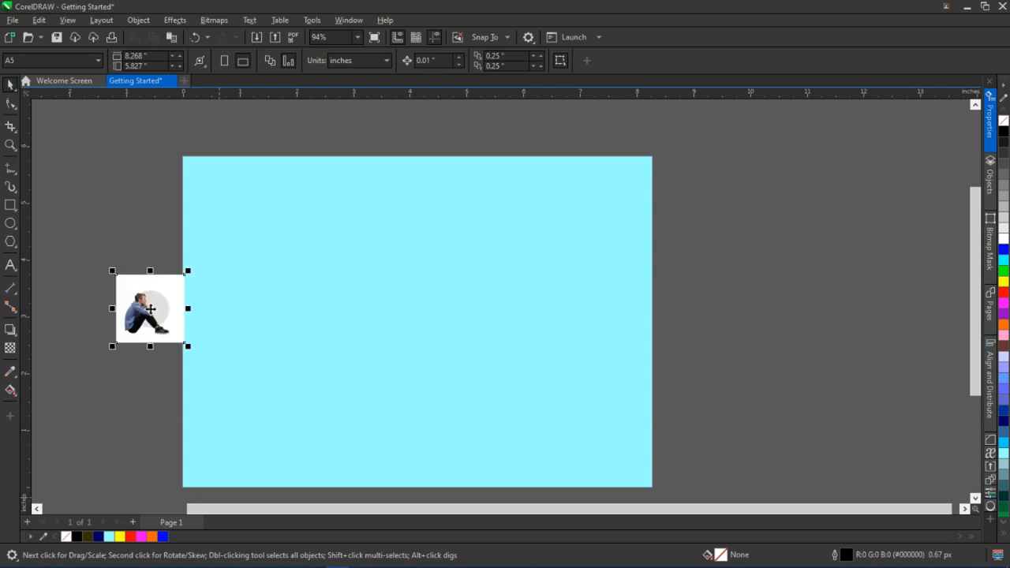
drag(158, 316, 366, 300)
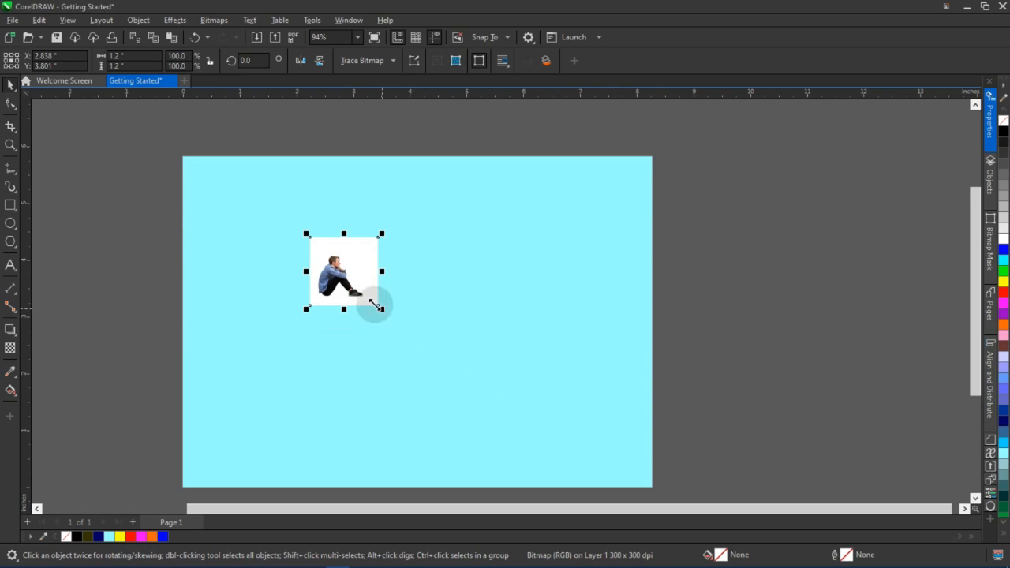
Scale the photo up to about 3.2 inches square and nudge it slightly upward
drag(382, 310, 496, 423)
key(ctrl+z)
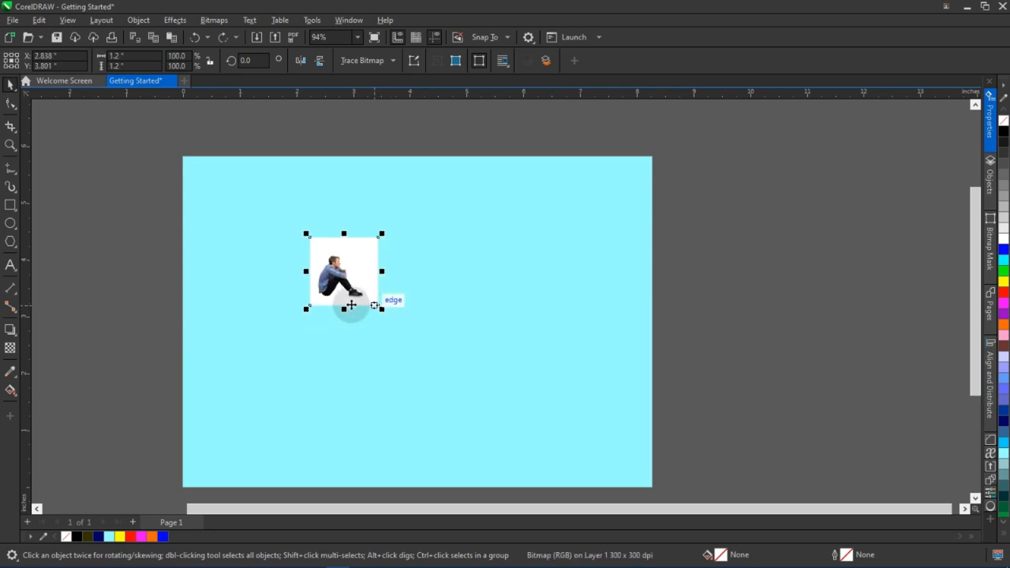
drag(382, 309, 495, 424)
drag(414, 345, 410, 336)
Apply a uniform transparency of 74 to the photo with the Transparency tool
click(13, 351)
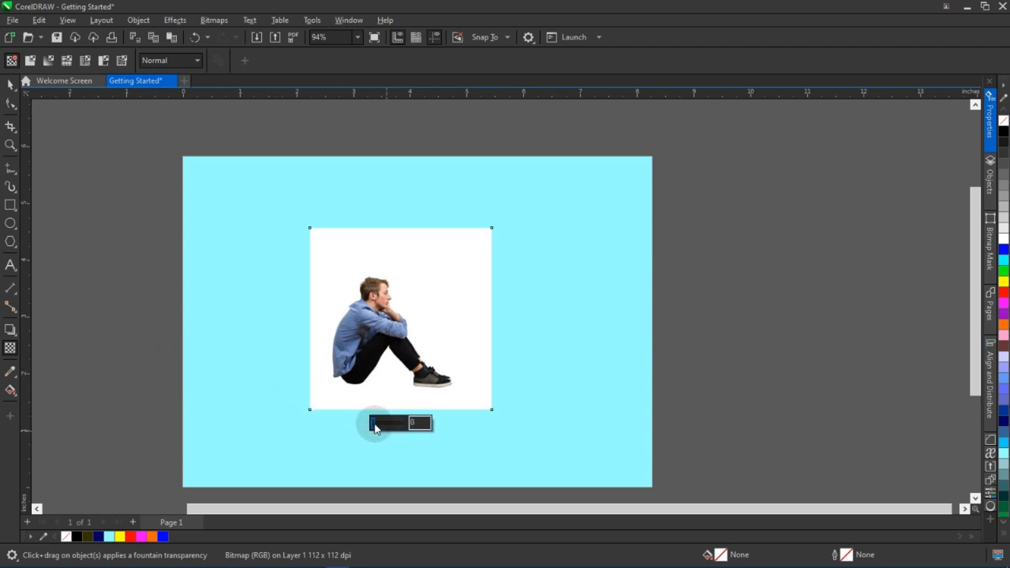
mouse_move(373, 427)
mouse_down()
mouse_move(398, 429)
mouse_move(389, 426)
mouse_up()
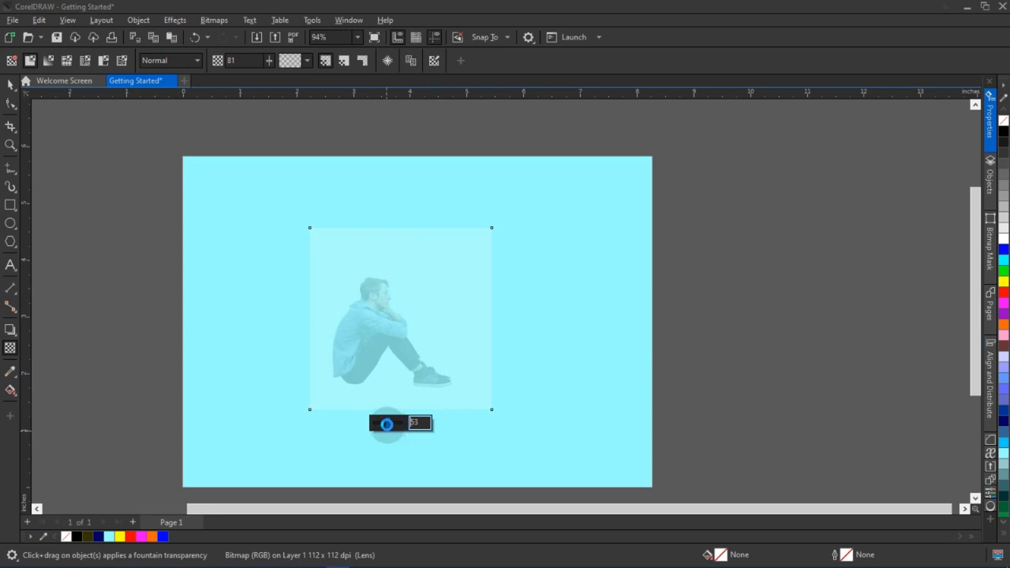
drag(386, 424, 386, 426)
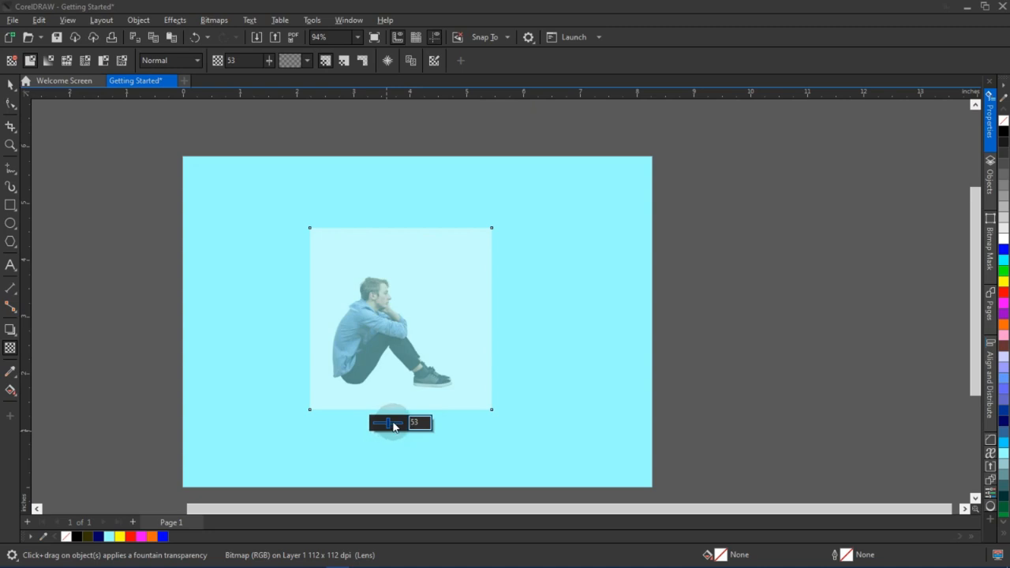
drag(386, 427, 397, 428)
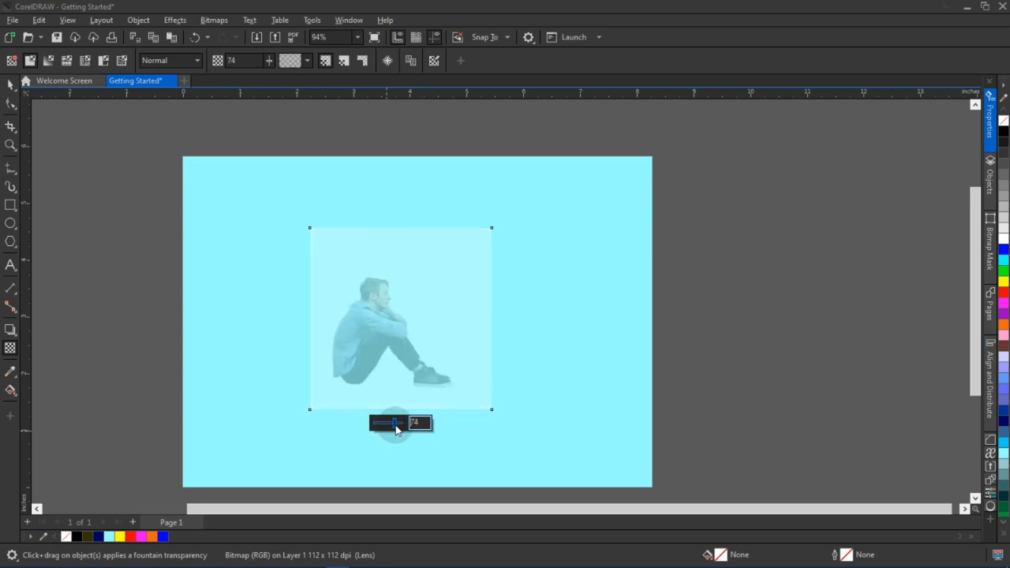
Move the faded photo off the page to its right side
click(10, 84)
drag(396, 335, 747, 305)
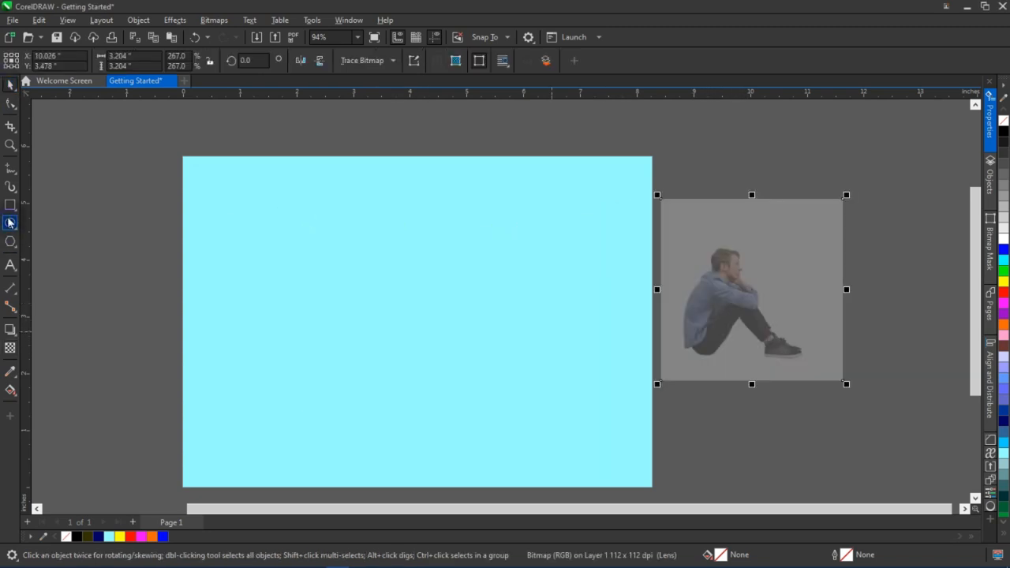
Draw a circle about 3.15 inches wide in the page centre, fill it blue and remove its outline
click(10, 223)
drag(292, 242, 469, 422)
key(space)
drag(372, 331, 403, 325)
click(162, 536)
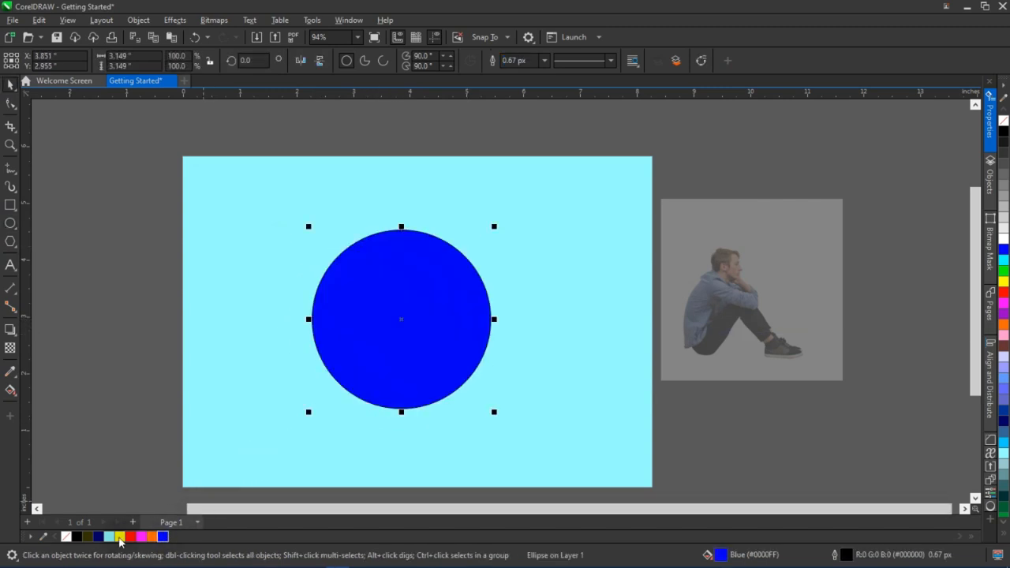
right_click(66, 537)
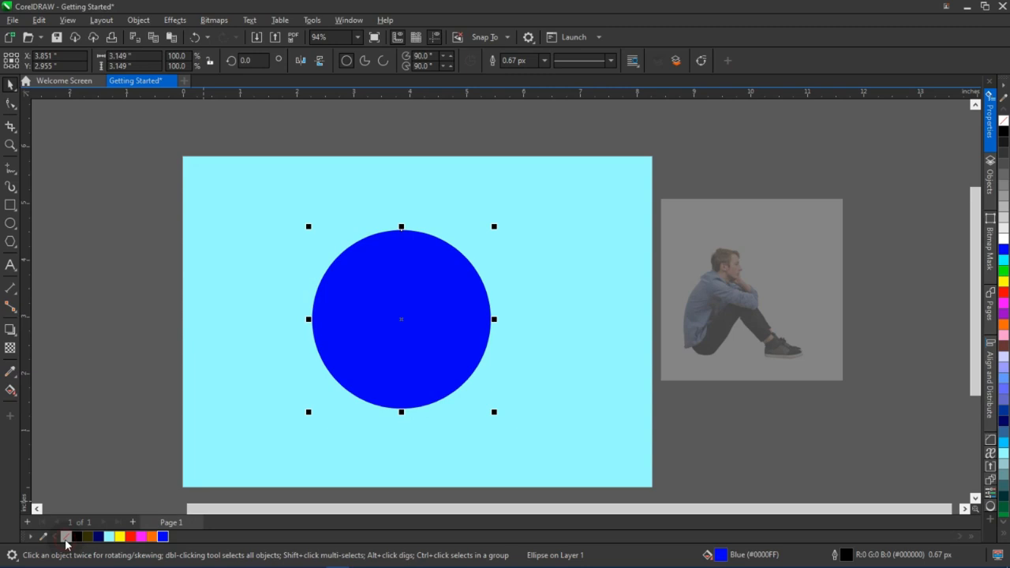
Set the blue circle's transparency to 81 with the Transparency tool
click(10, 349)
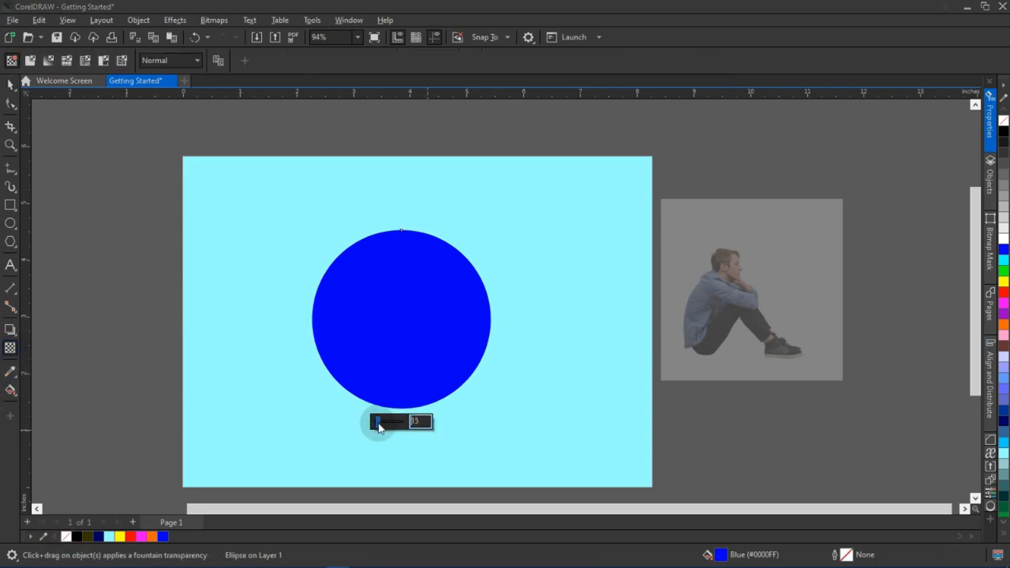
key(Return)
drag(387, 427, 395, 428)
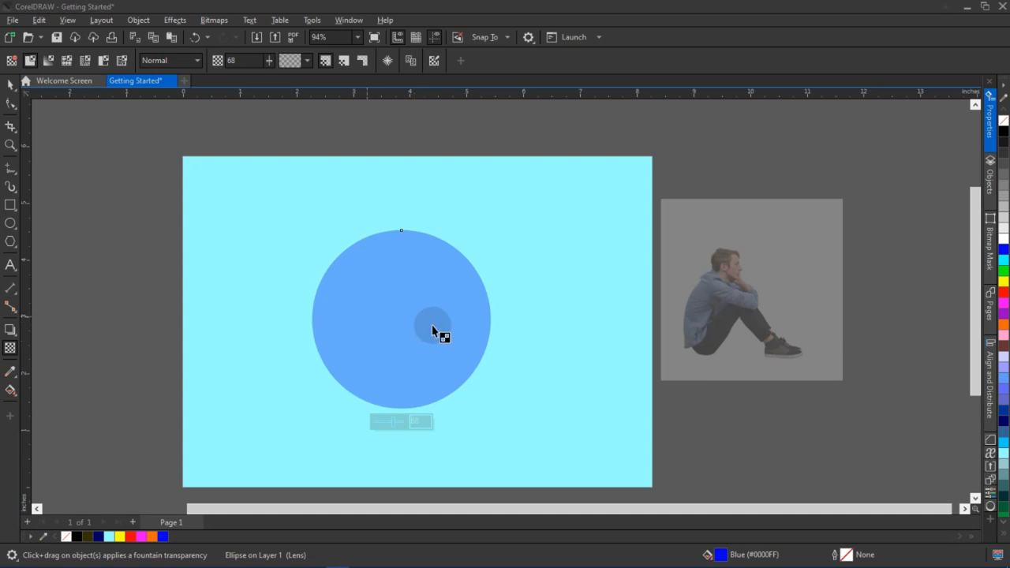
drag(397, 420, 397, 420)
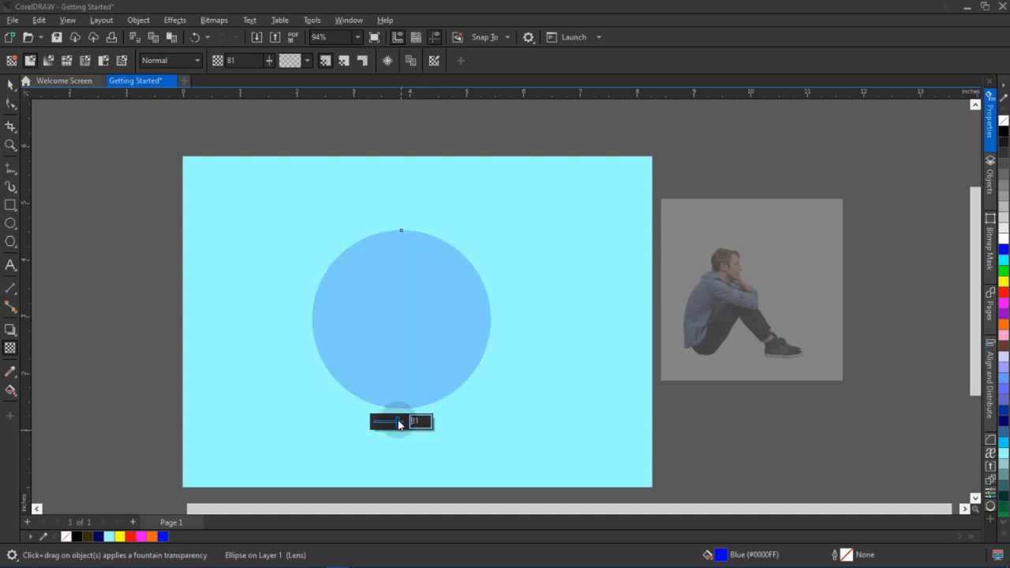
click(9, 84)
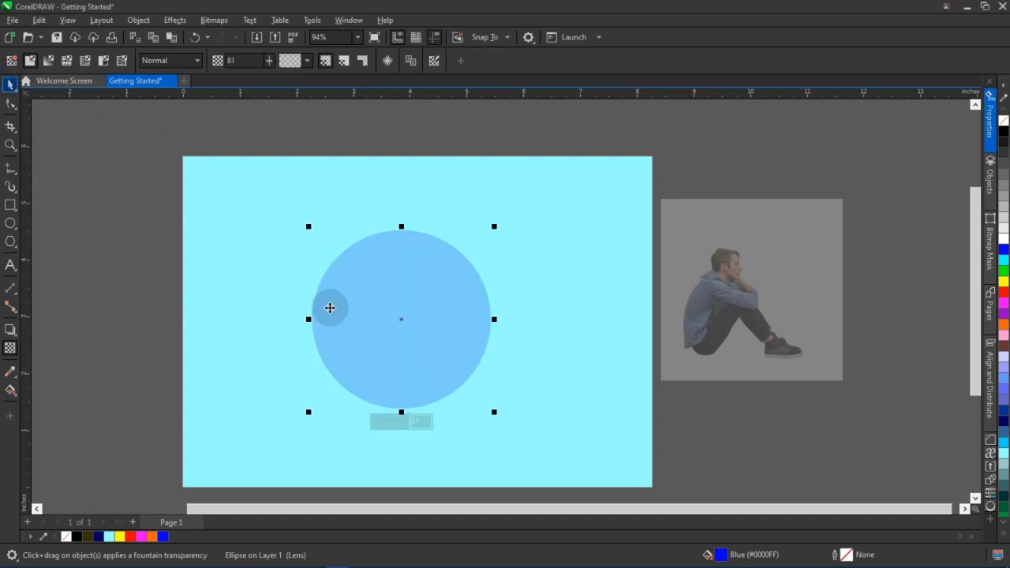
Enlarge and reposition the transparent circle toward the page's right edge, then delete it
scroll(468, 373, down, 1)
drag(485, 404, 555, 448)
key(ctrl+z)
click(427, 345)
drag(489, 403, 629, 483)
drag(446, 374, 543, 344)
click(547, 272)
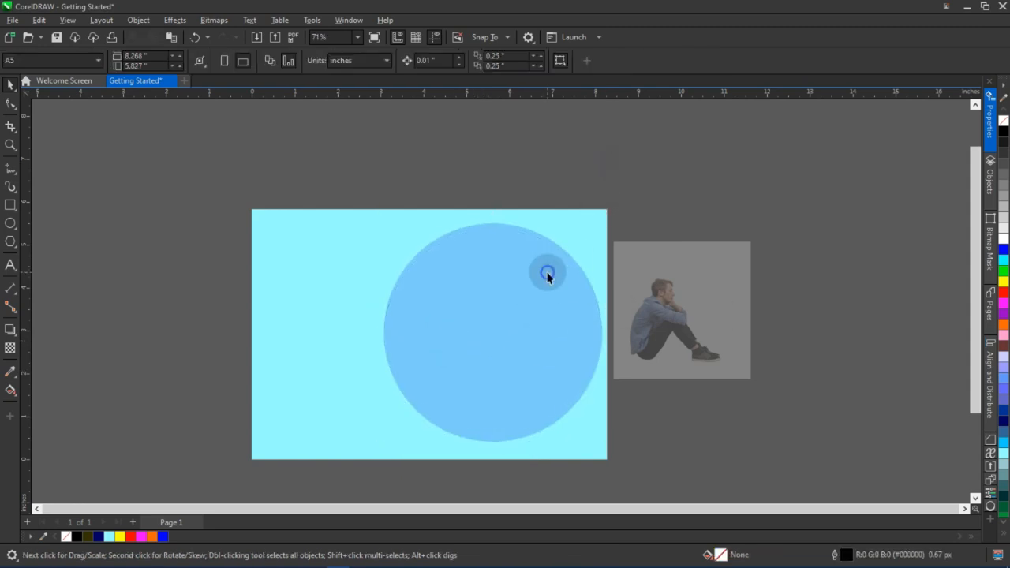
key(Delete)
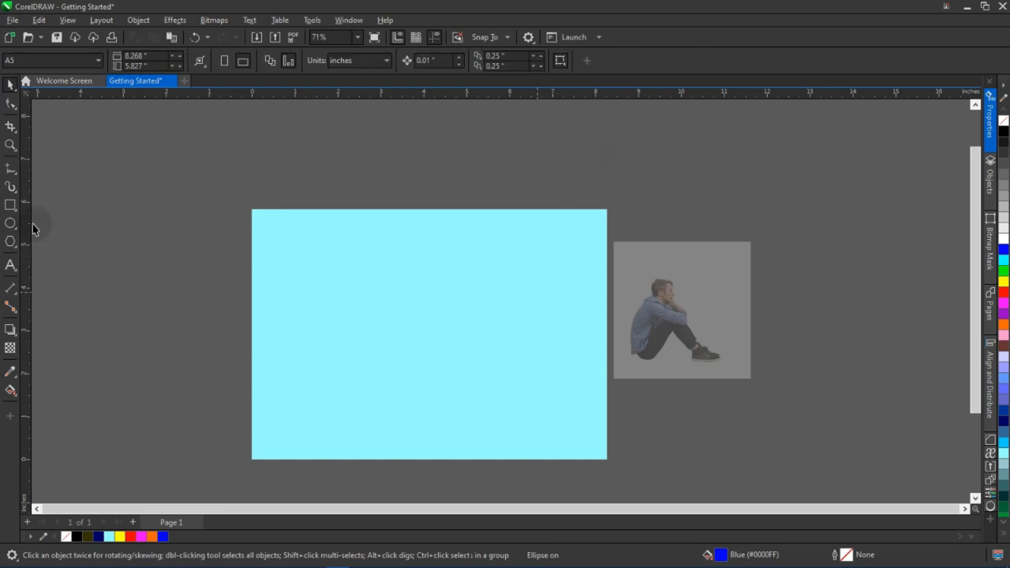
Draw a rectangle about 3.6 by 5.8 inches over the page's left part, fill it blue with no outline
click(11, 205)
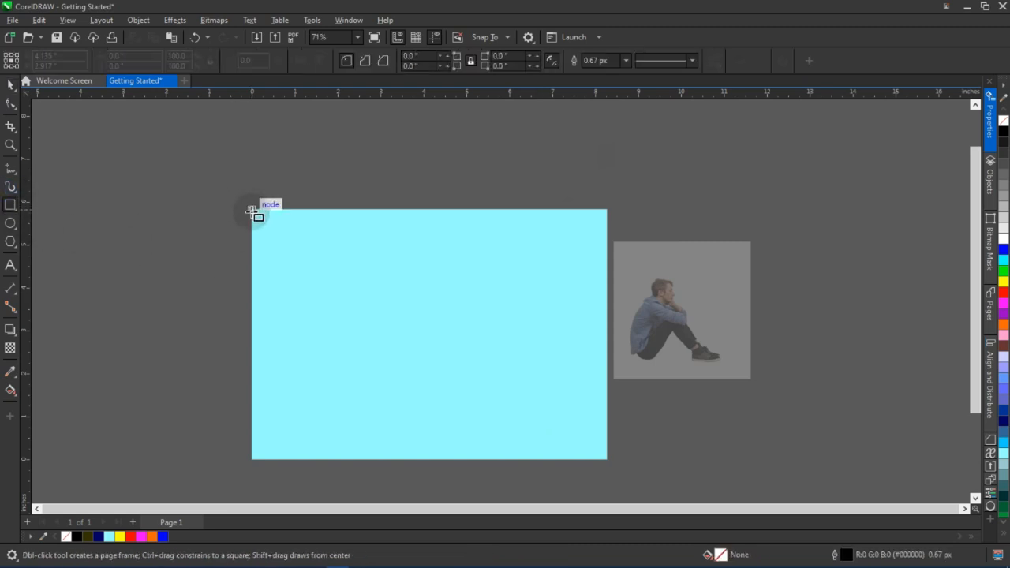
drag(251, 211, 405, 459)
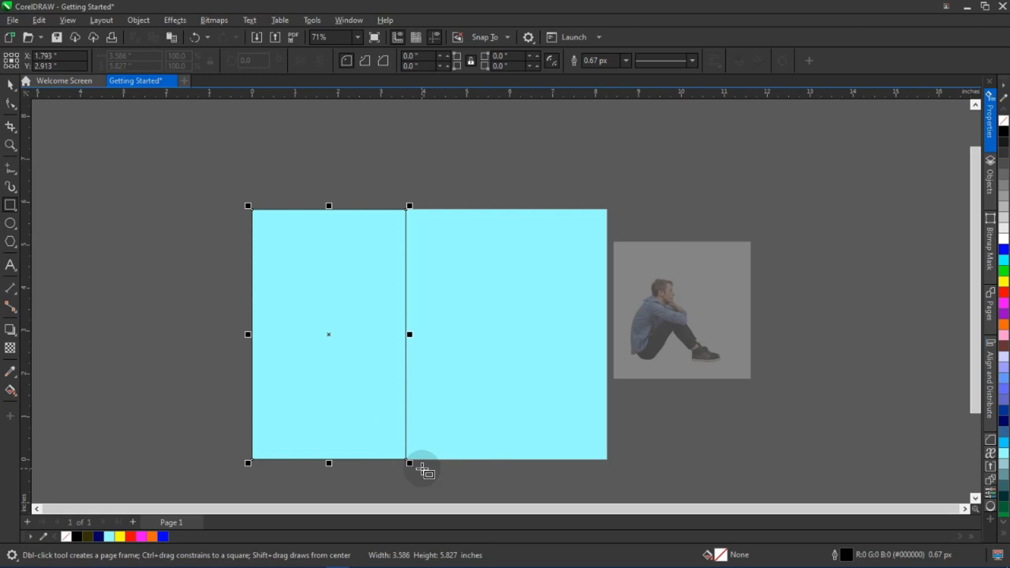
click(163, 537)
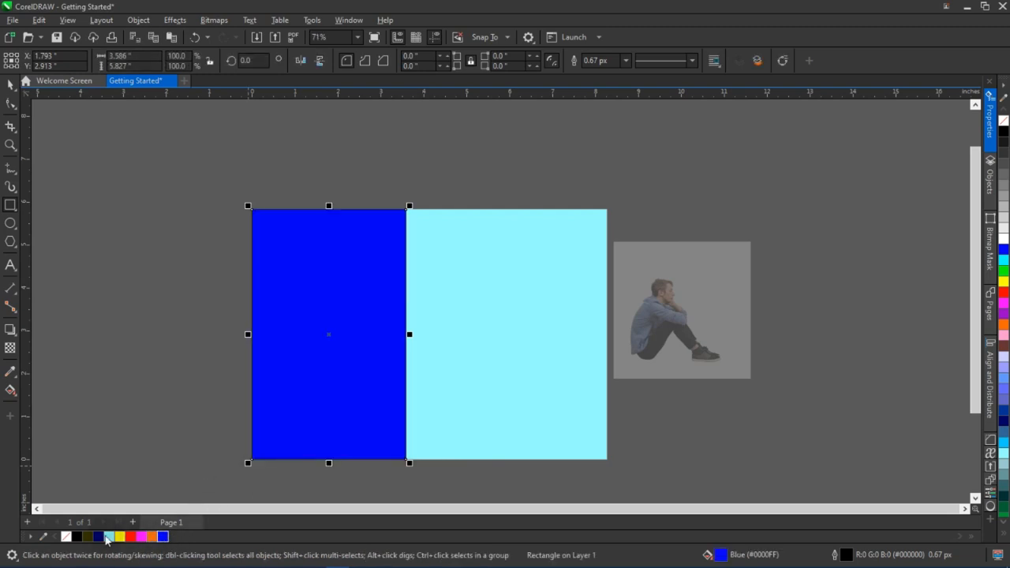
right_click(67, 537)
Set the blue rectangle's transparency to 85 with the Transparency tool
click(10, 348)
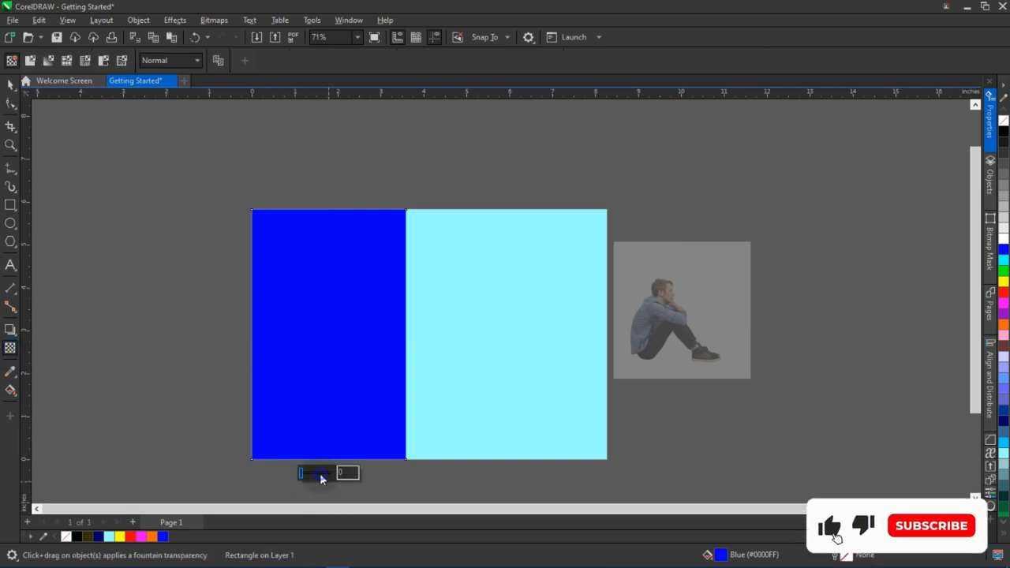
click(321, 474)
drag(326, 476, 330, 476)
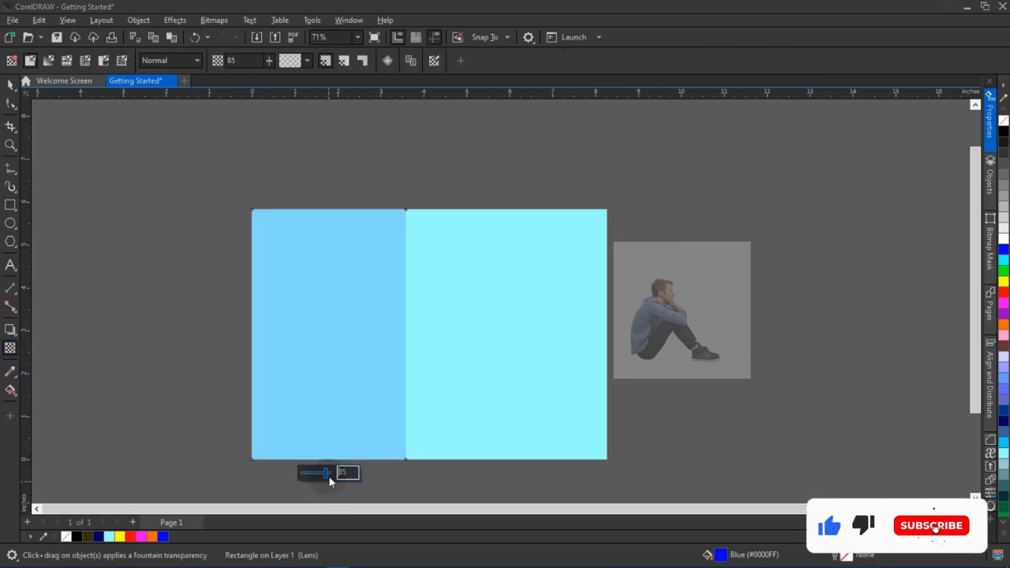
click(10, 84)
click(166, 216)
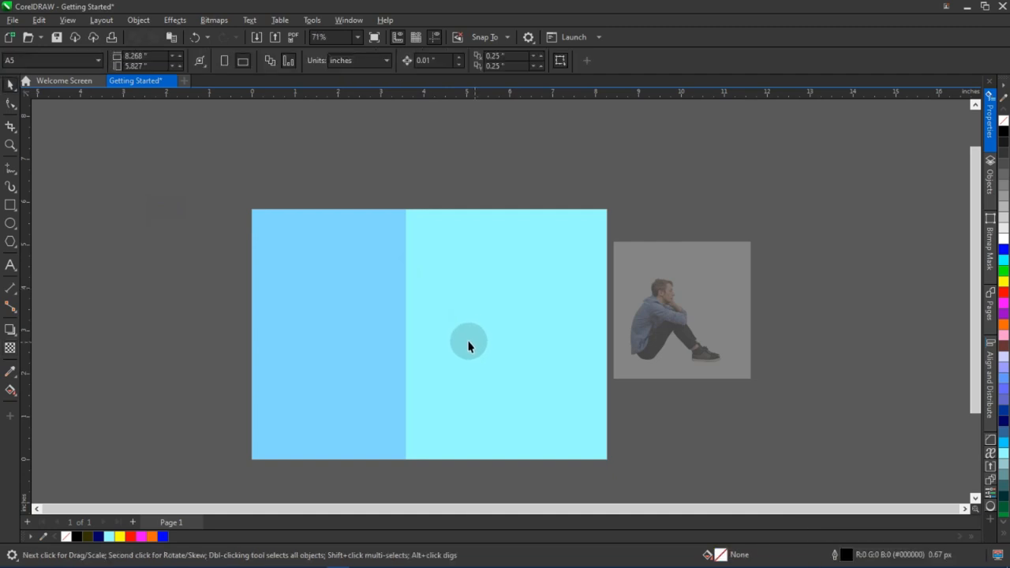
Select the faded photo beside the page
drag(473, 342, 419, 324)
scroll(419, 324, down, 1)
click(600, 308)
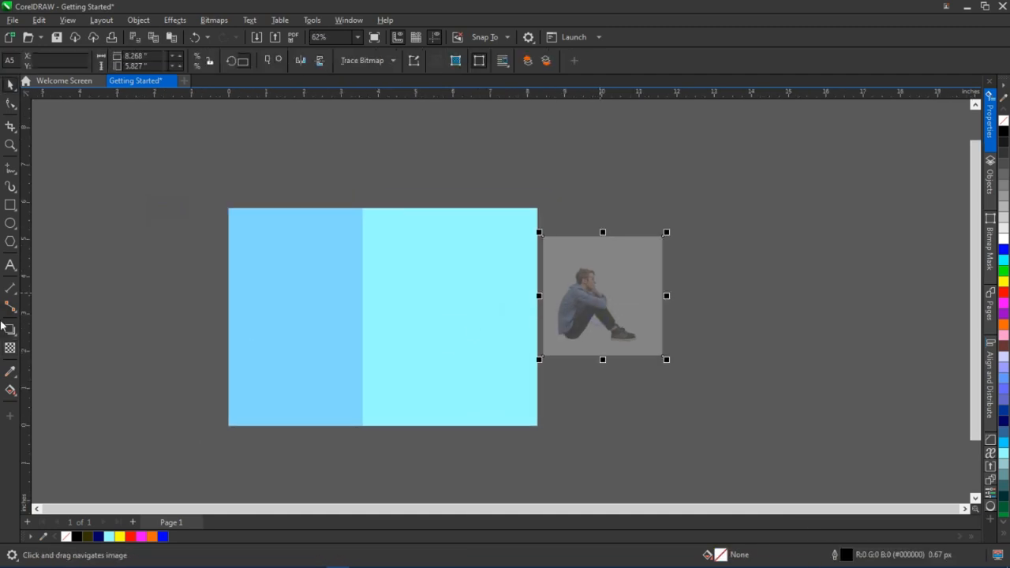